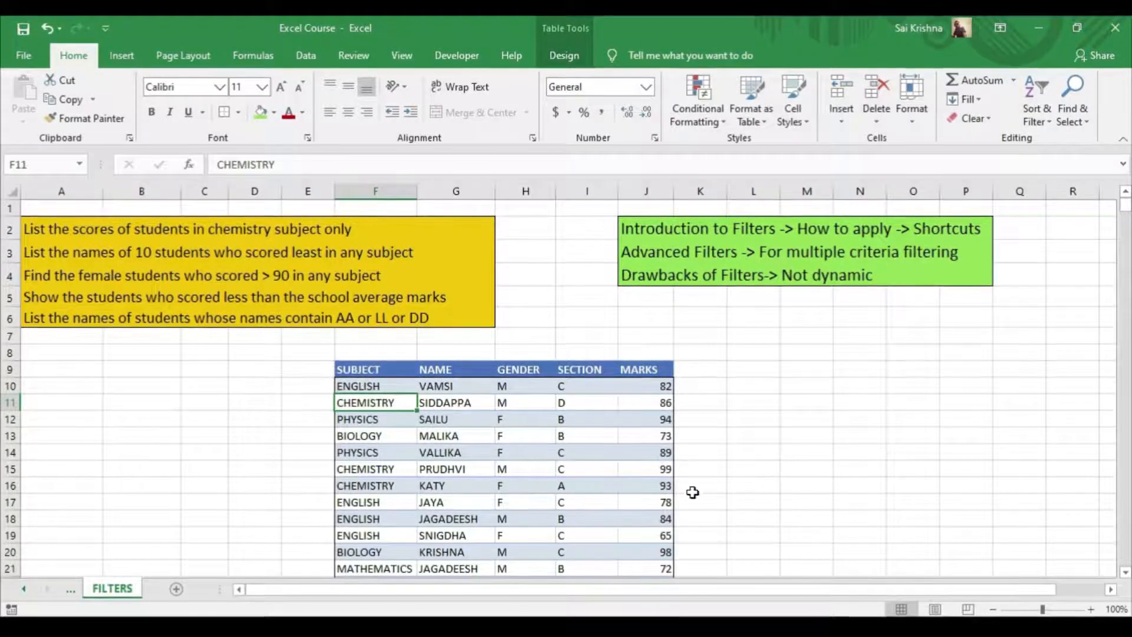
Select the whole student data range by its table name, Table4, and view it from the header row
click(372, 376)
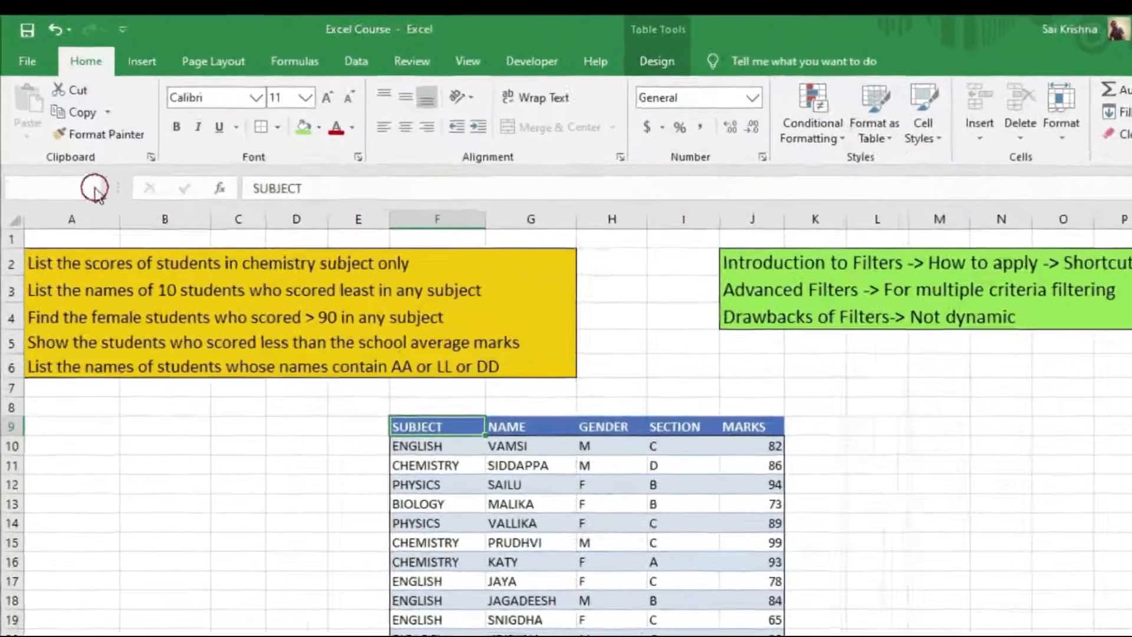
click(79, 165)
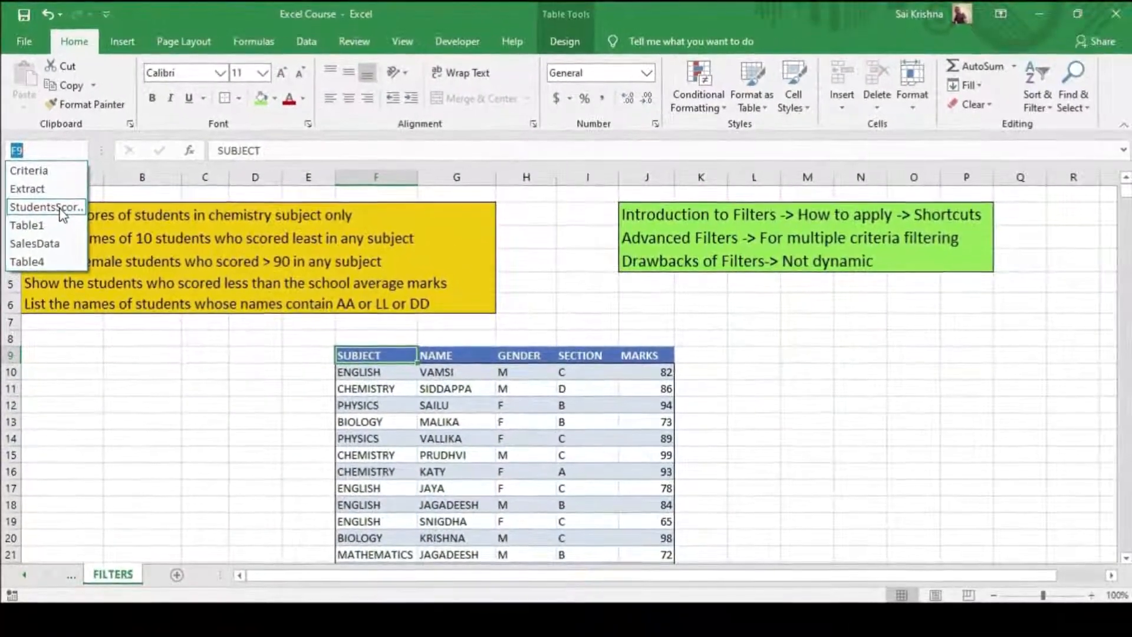
click(35, 341)
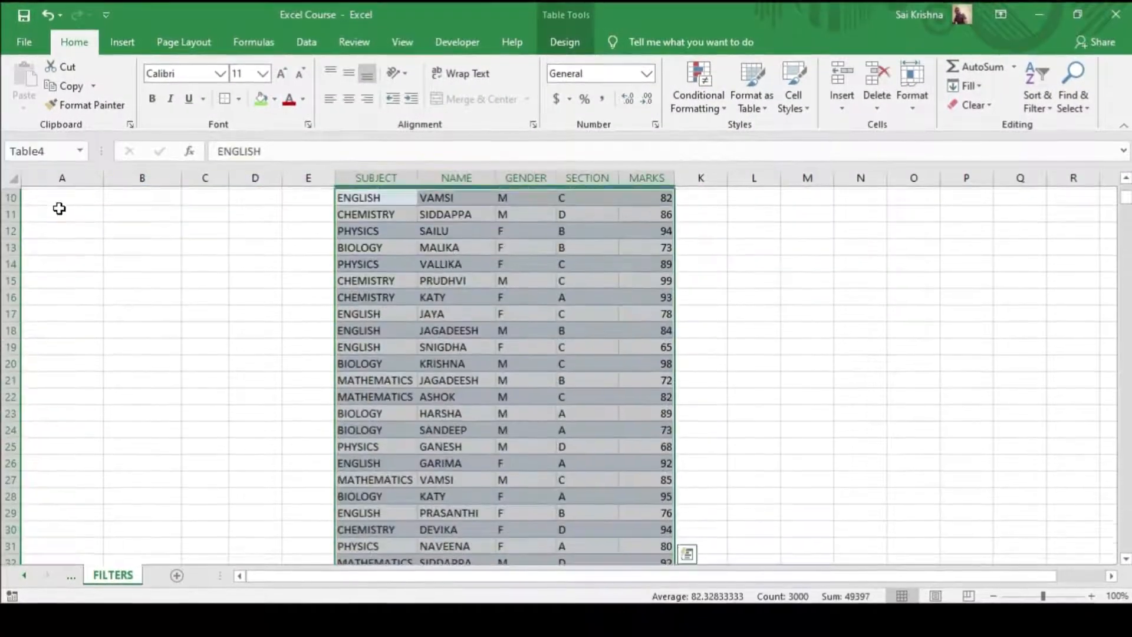
scroll(561, 359, up, 3)
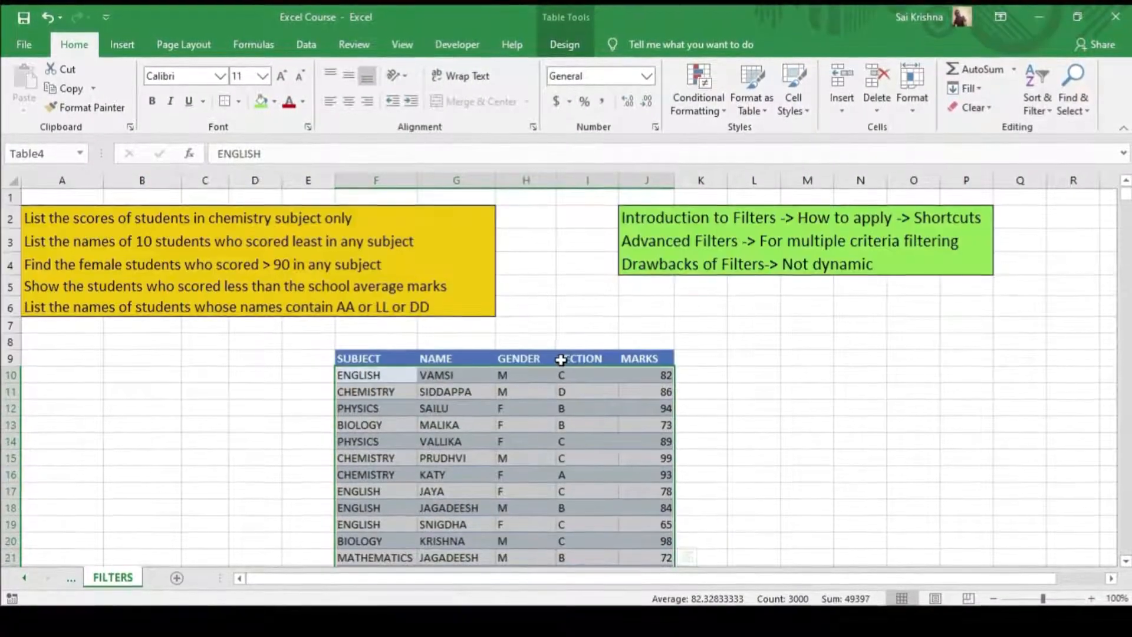
Turn on filtering for the student scores table from a cell in its GENDER column
click(525, 443)
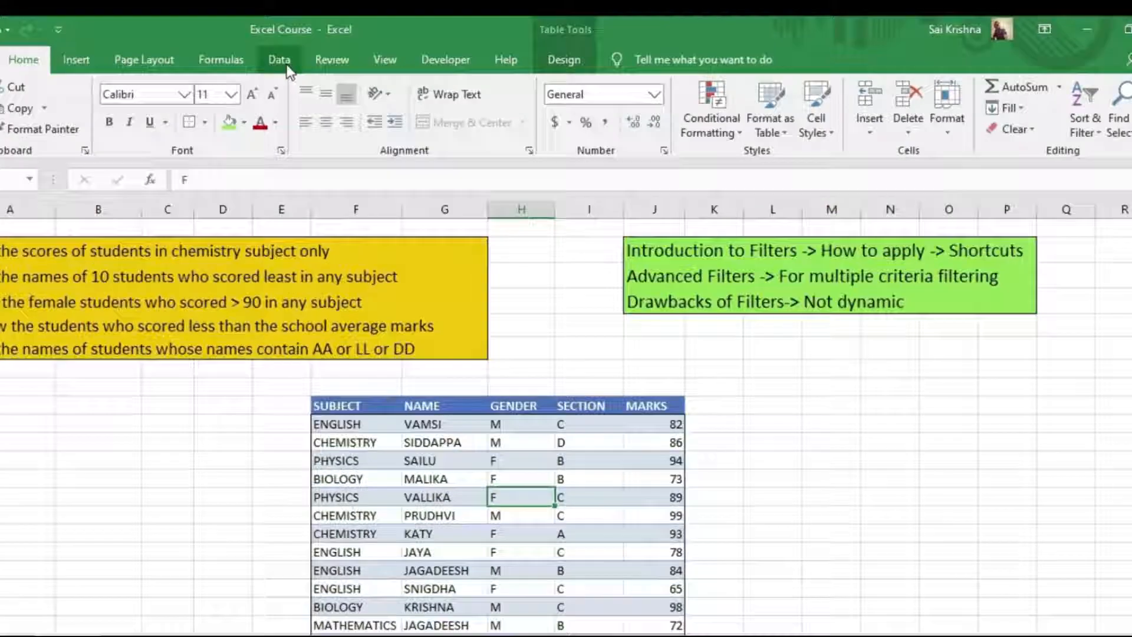
click(308, 58)
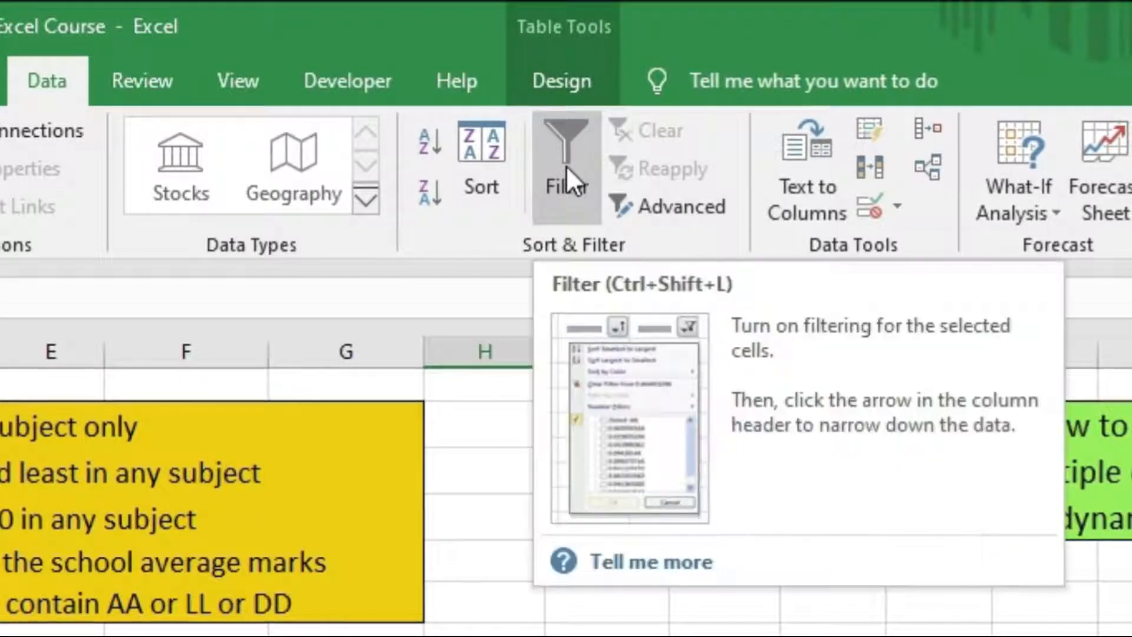
click(566, 167)
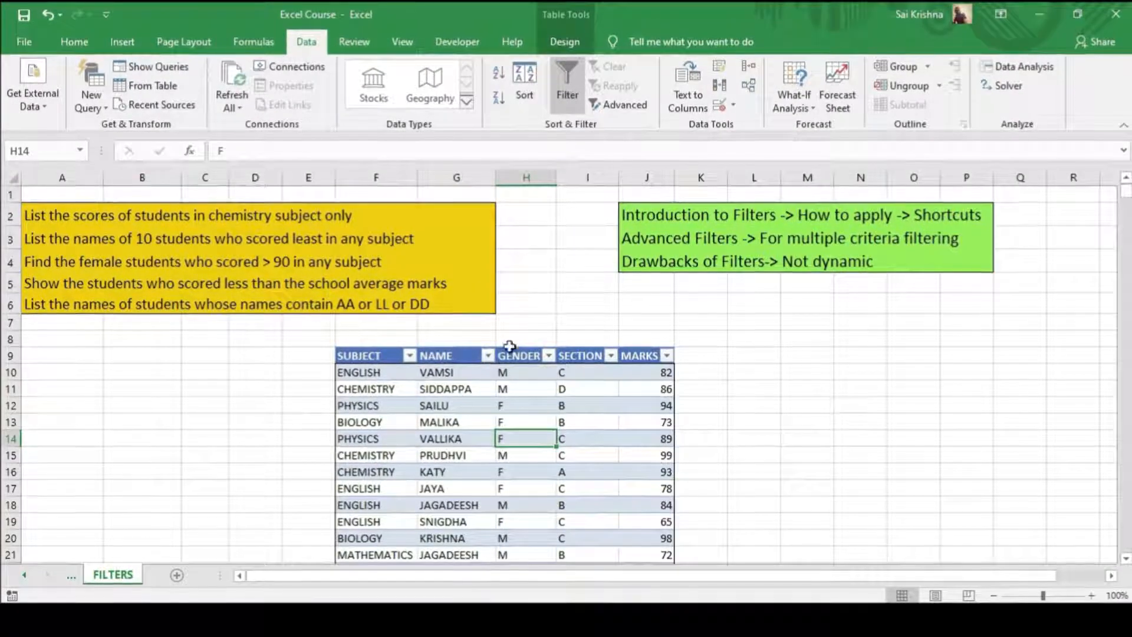
Switch the table's filtering off and on twice, the second time from a cell in the NAME column
key(ctrl+shift+l)
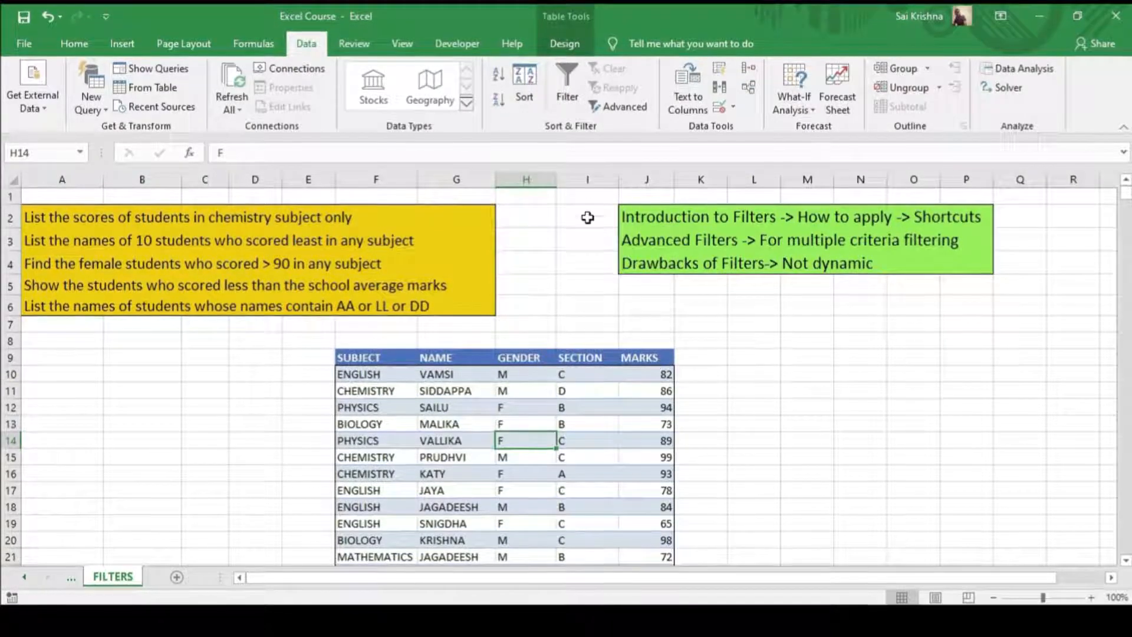
click(556, 88)
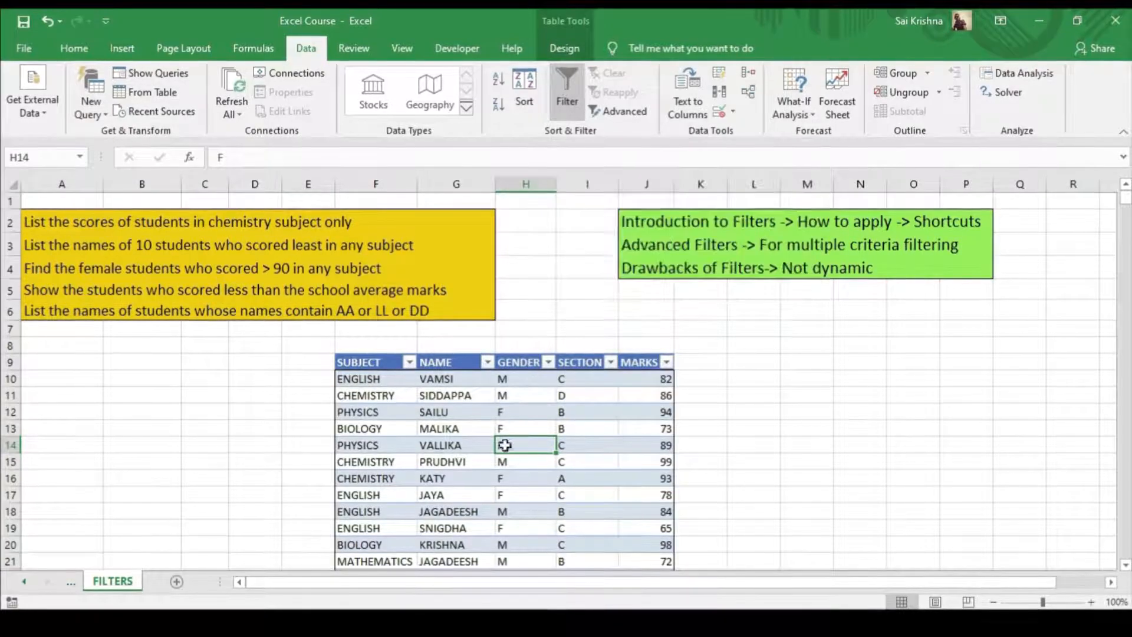
click(448, 452)
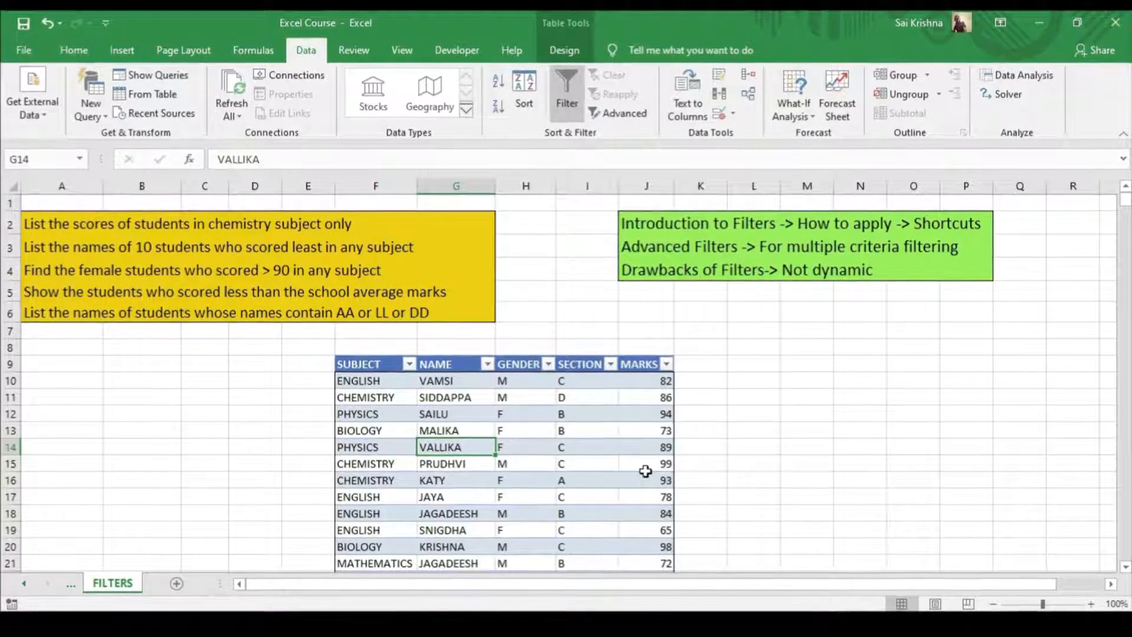
key(ctrl+shift+l)
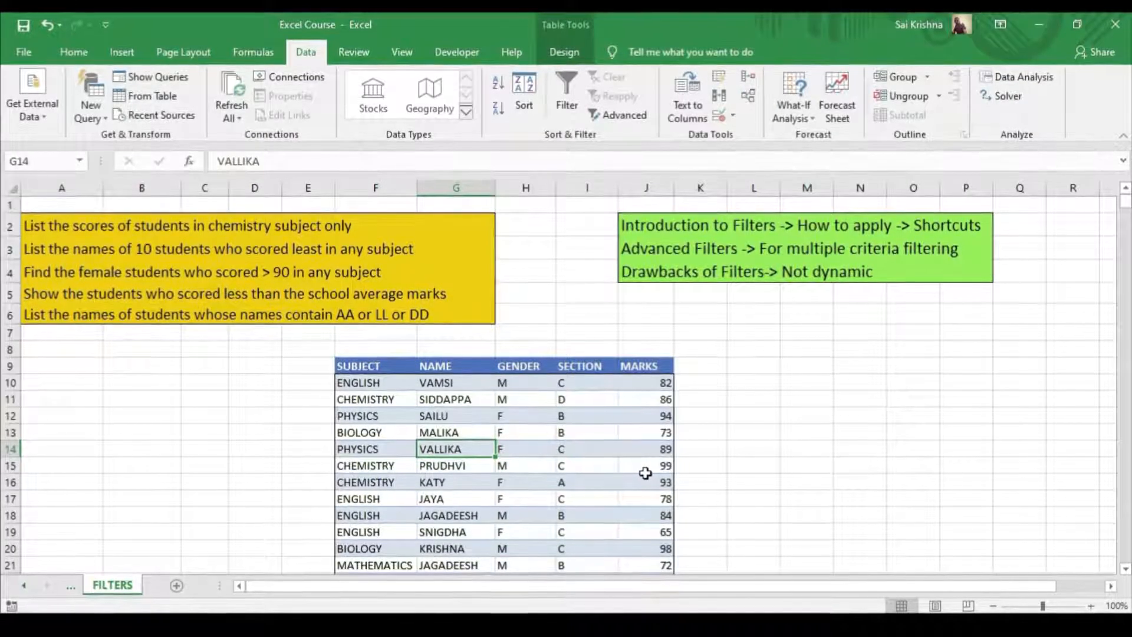
key(ctrl+shift+l)
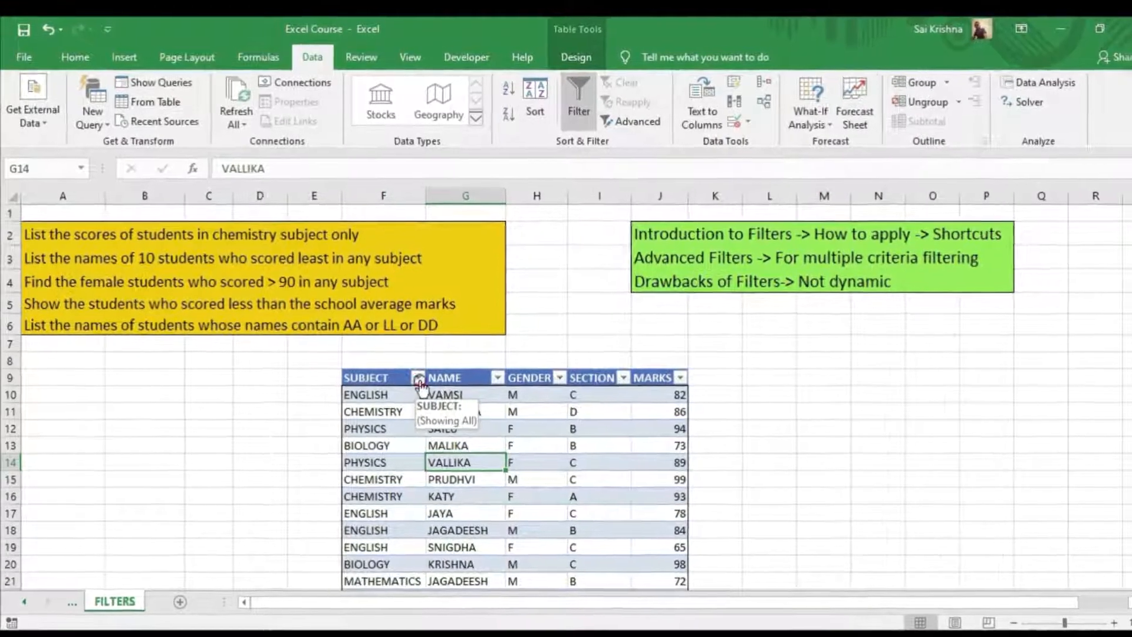
Apply a custom text filter to the SUBJECT column for values that contain GLI
click(409, 371)
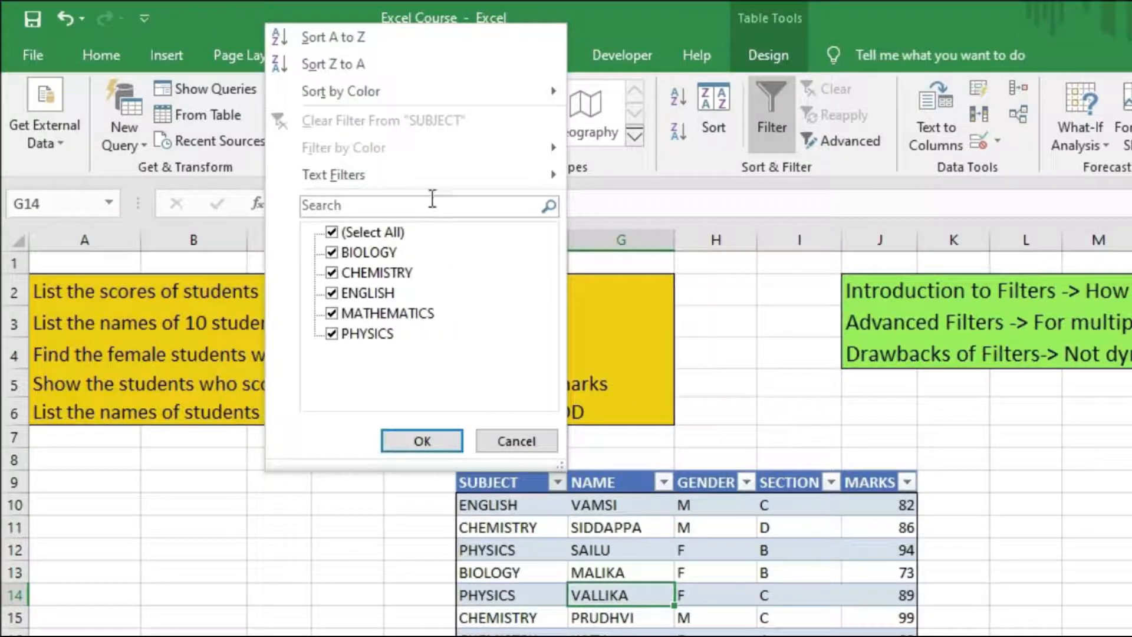
mouse_move(440, 180)
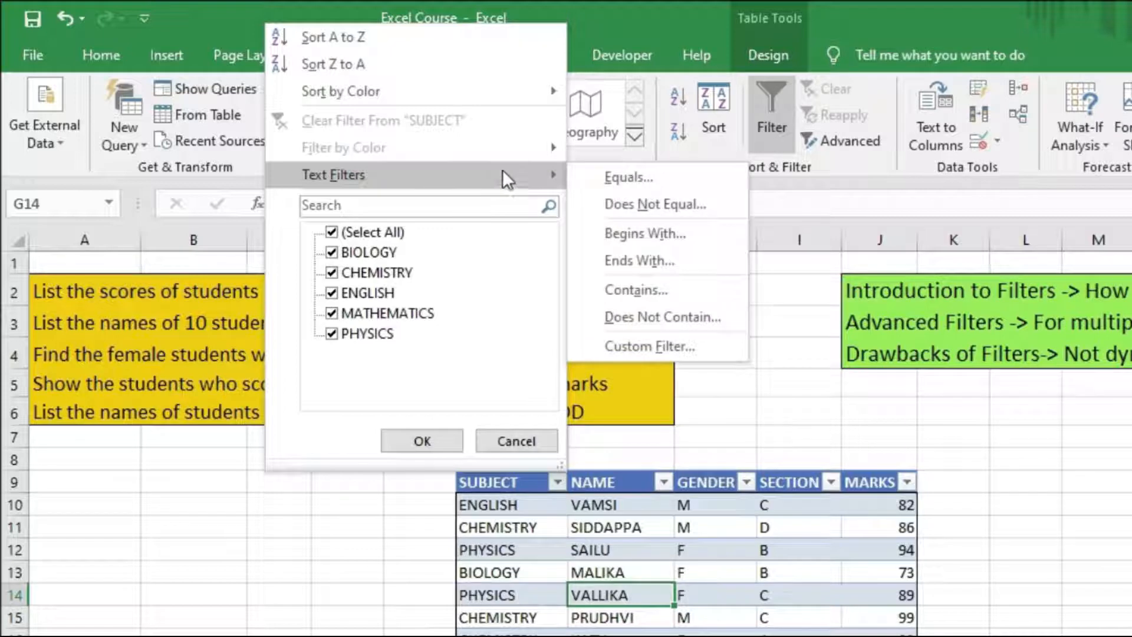
click(659, 285)
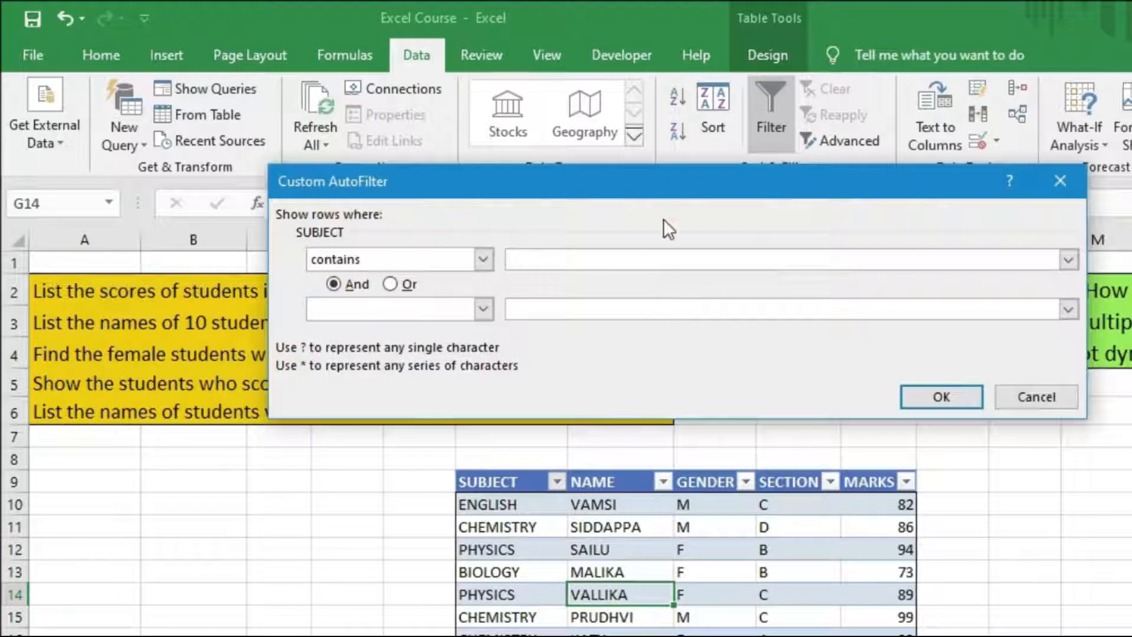
drag(659, 179, 776, 181)
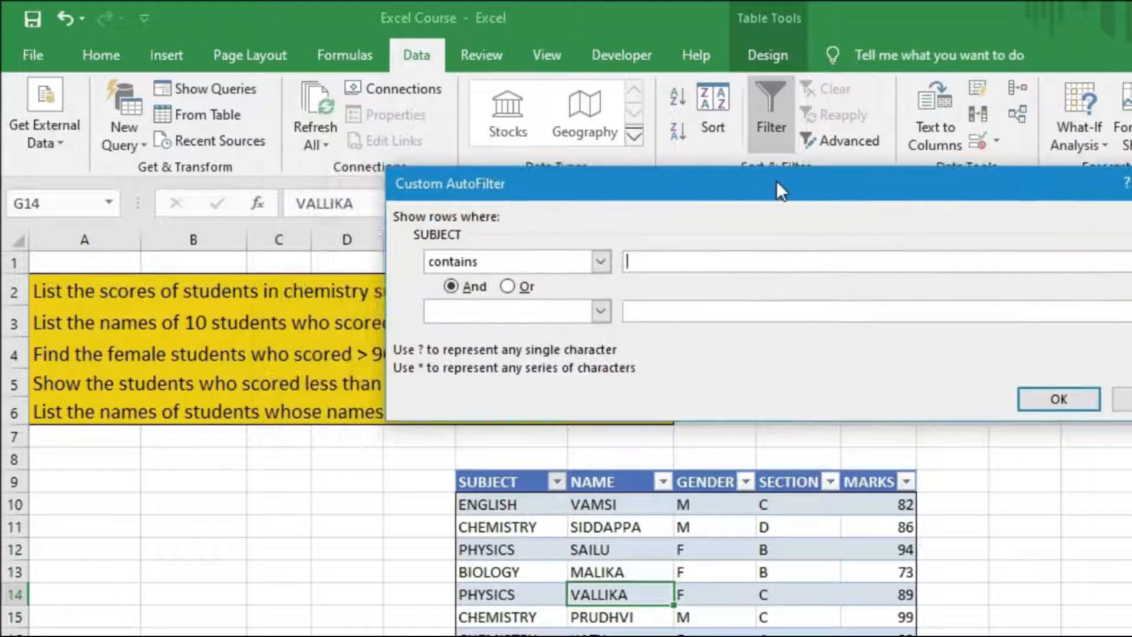
click(659, 262)
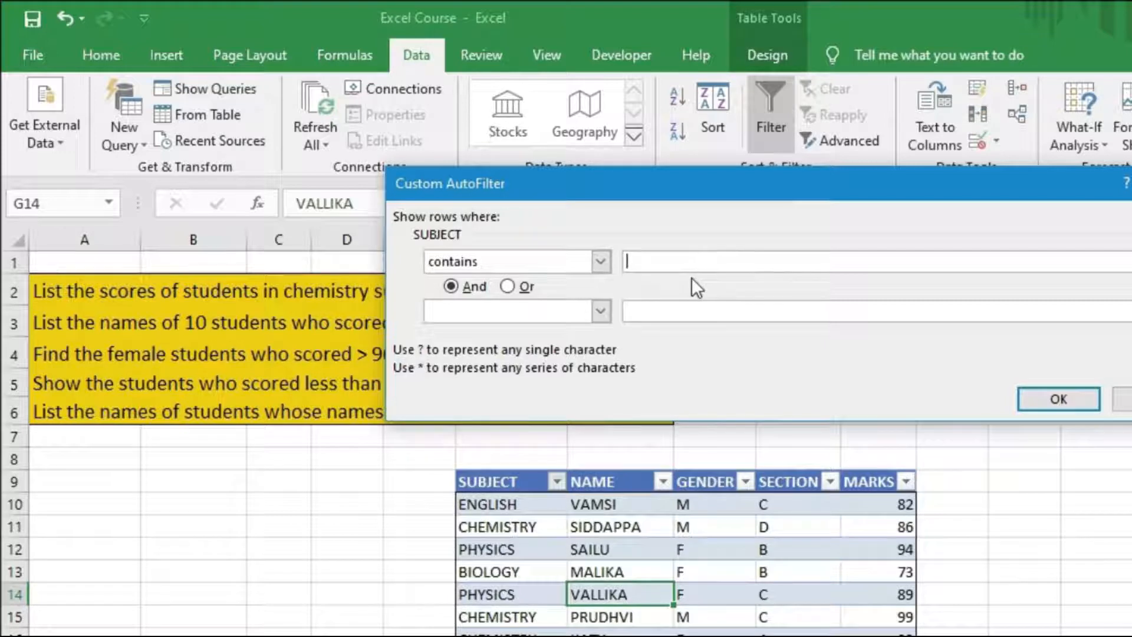
text(gli)
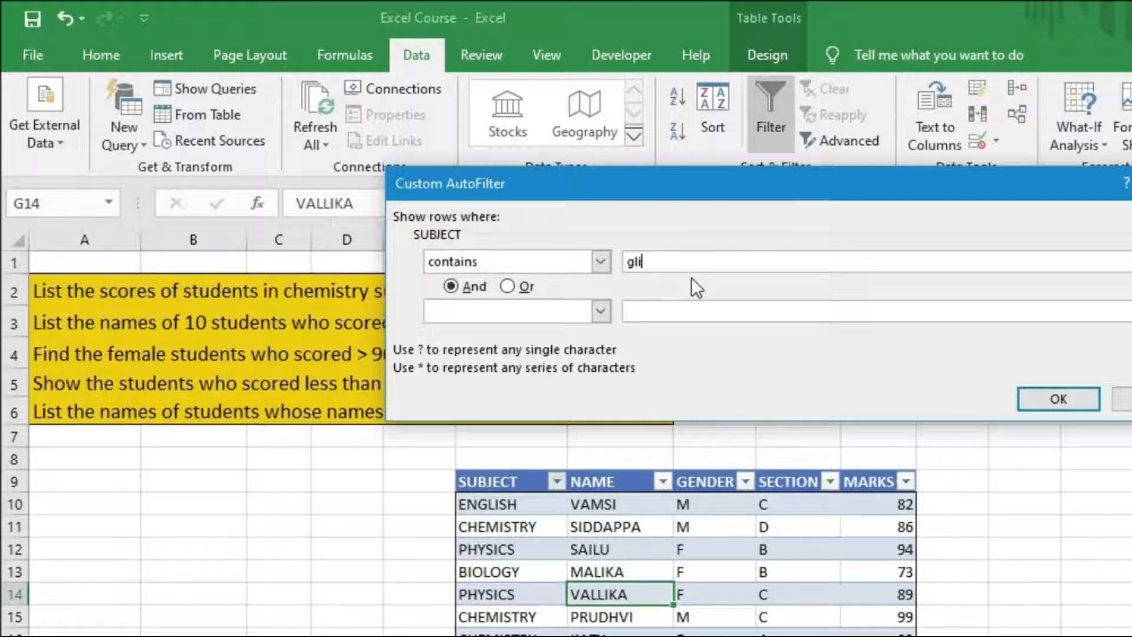
key(BackSpace)
key(BackSpace)
key(BackSpace)
text(GLI)
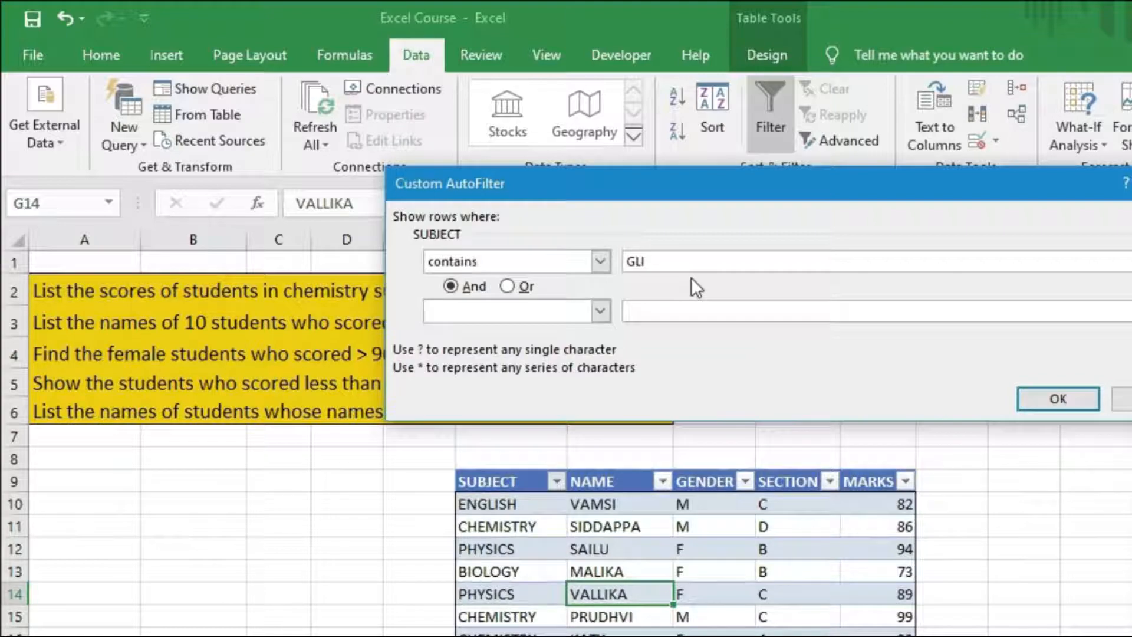
click(1066, 400)
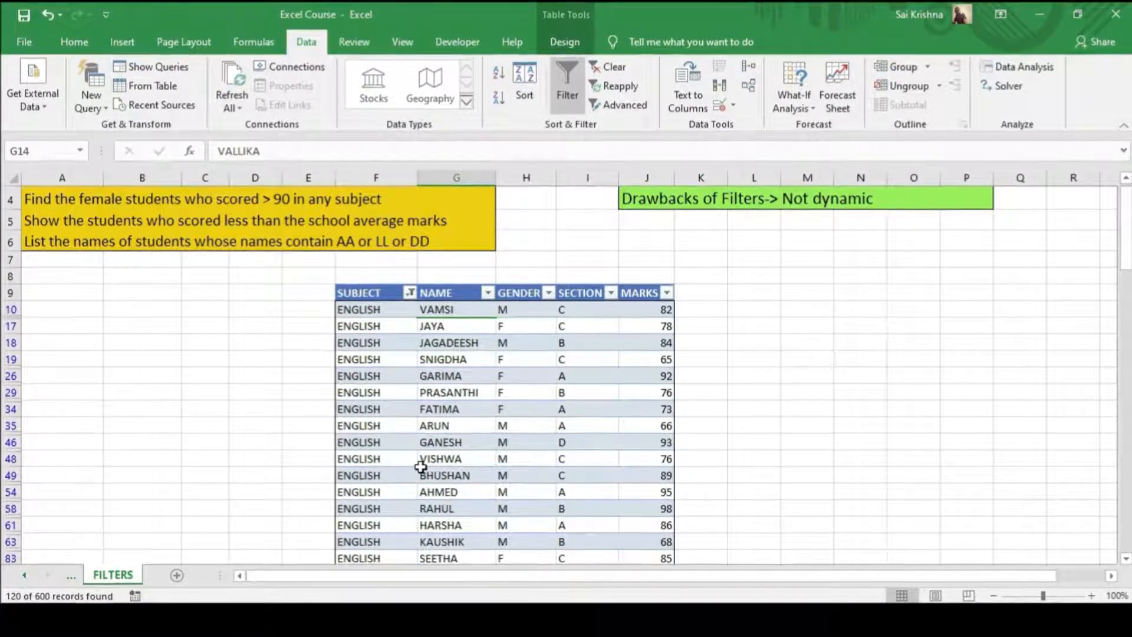
Remove the SUBJECT text filter by switching filtering off and on, and keep all subjects selected
key(ctrl+shift+l)
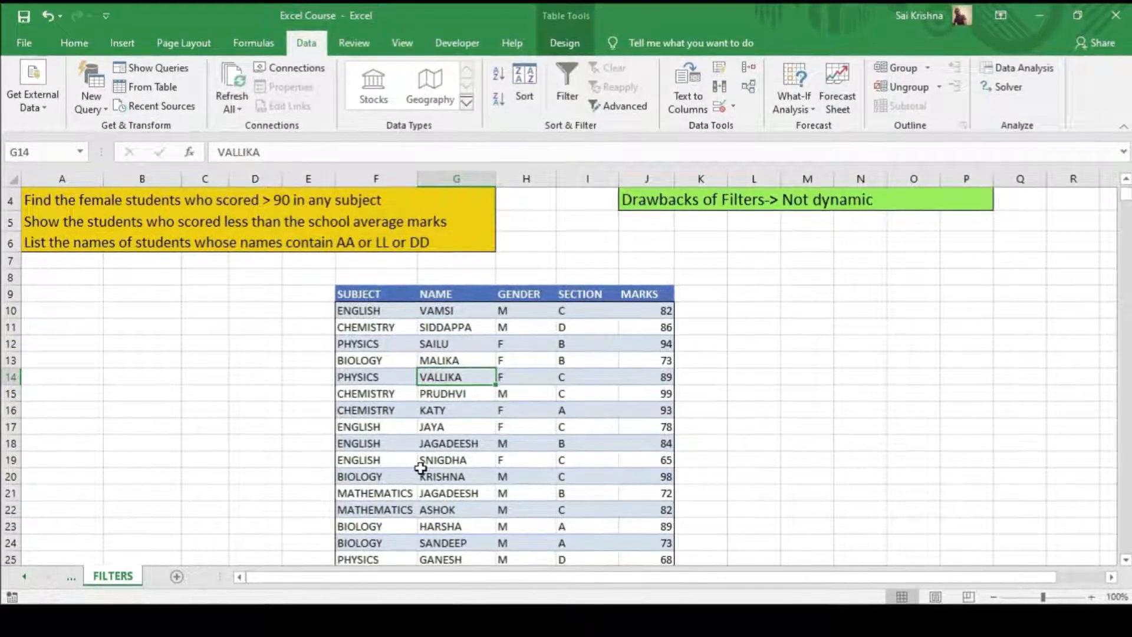
key(ctrl+shift+l)
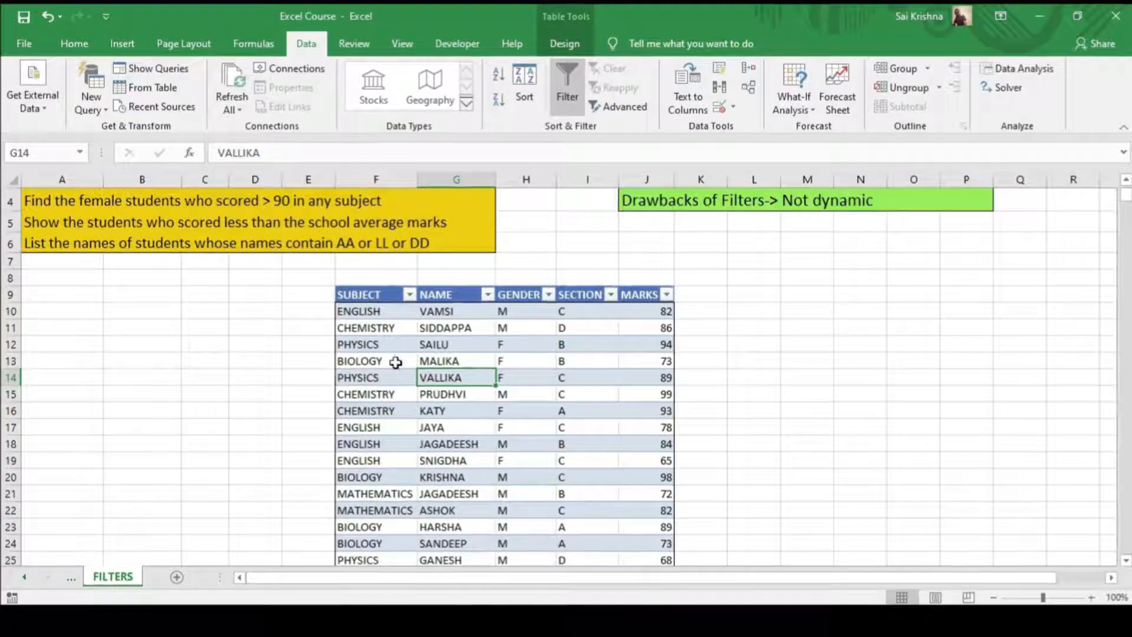
click(409, 294)
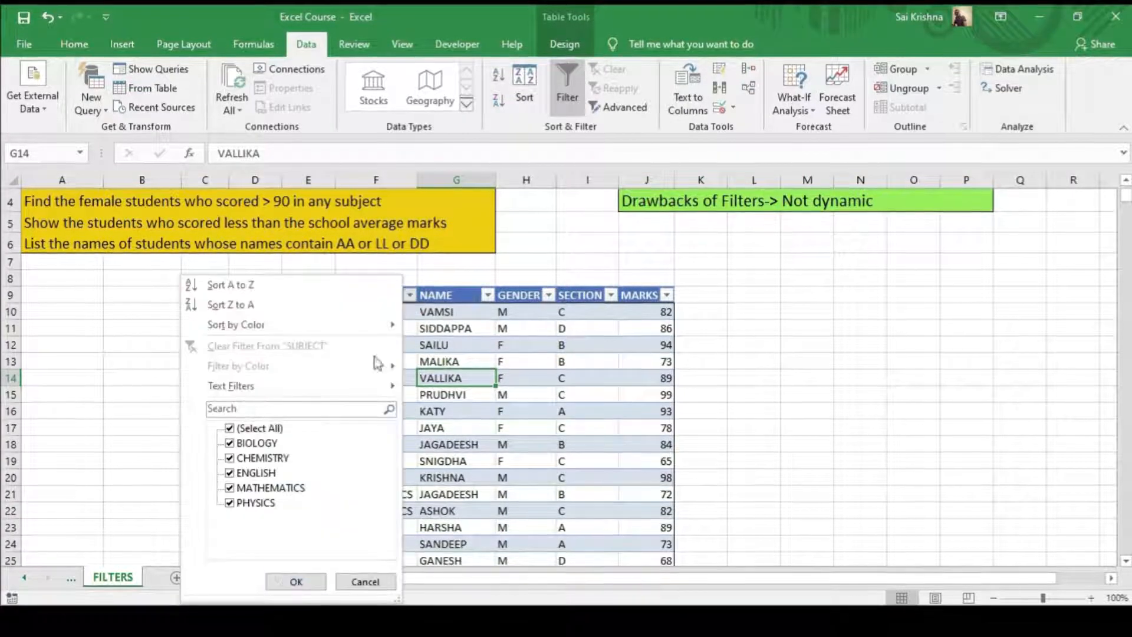
mouse_move(346, 393)
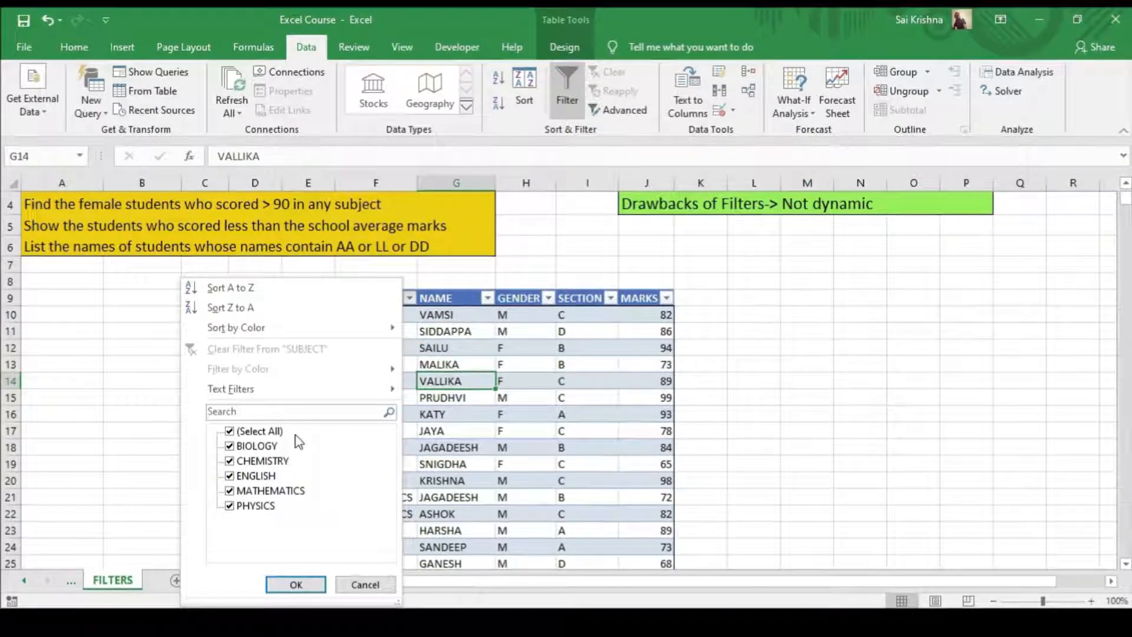
click(295, 583)
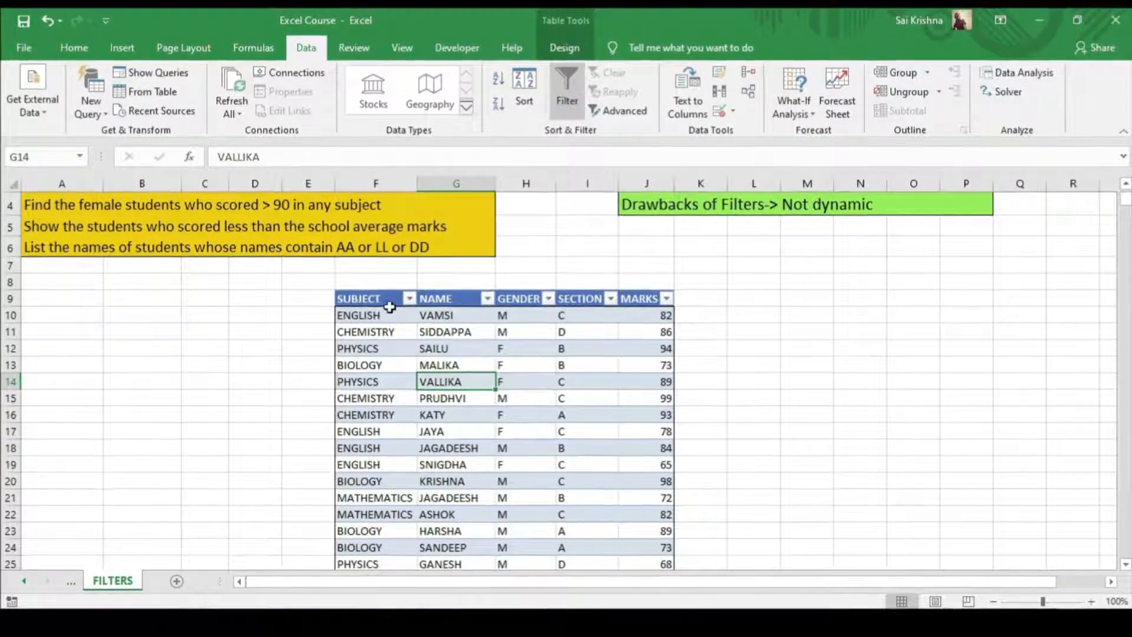
Filter the SUBJECT column to CHEMISTRY only and look through the filtered student rows
click(408, 298)
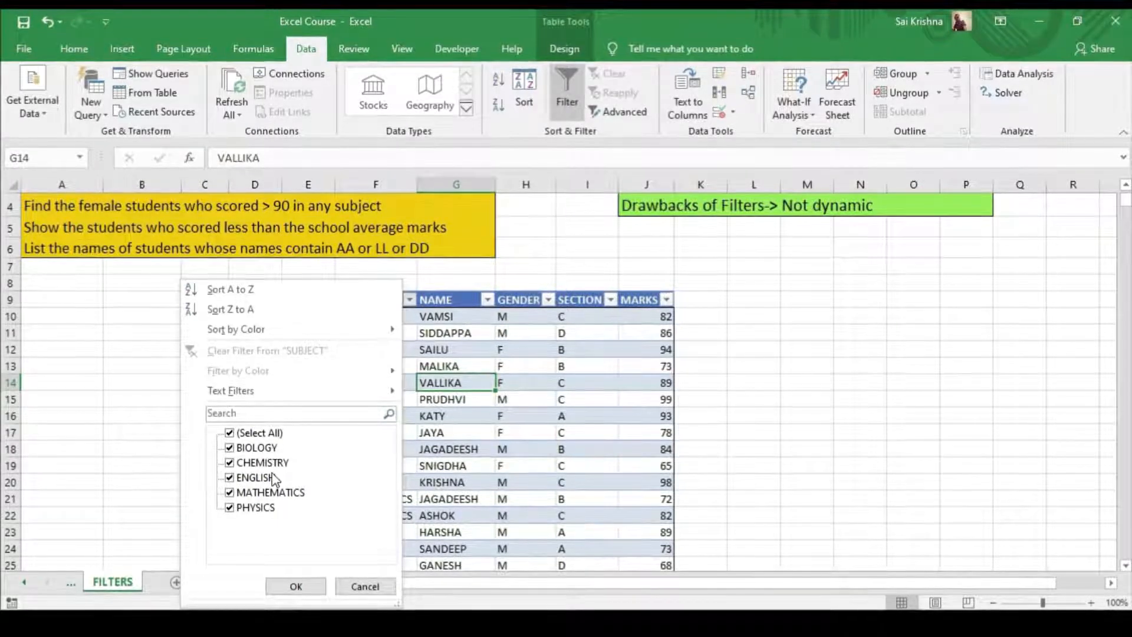
click(234, 439)
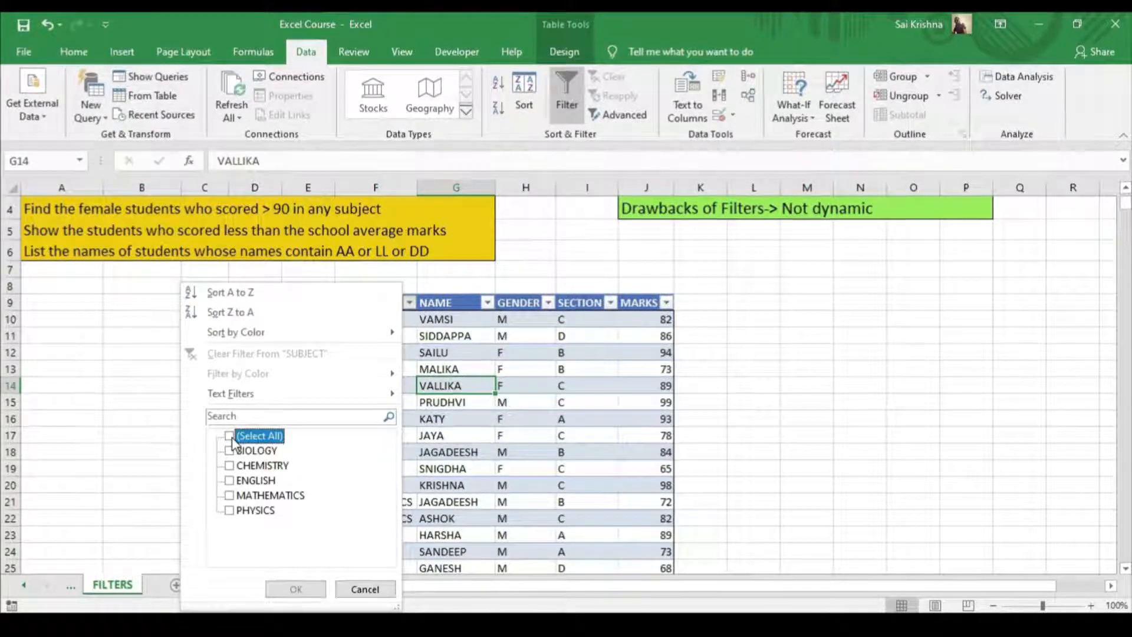
click(230, 467)
click(293, 592)
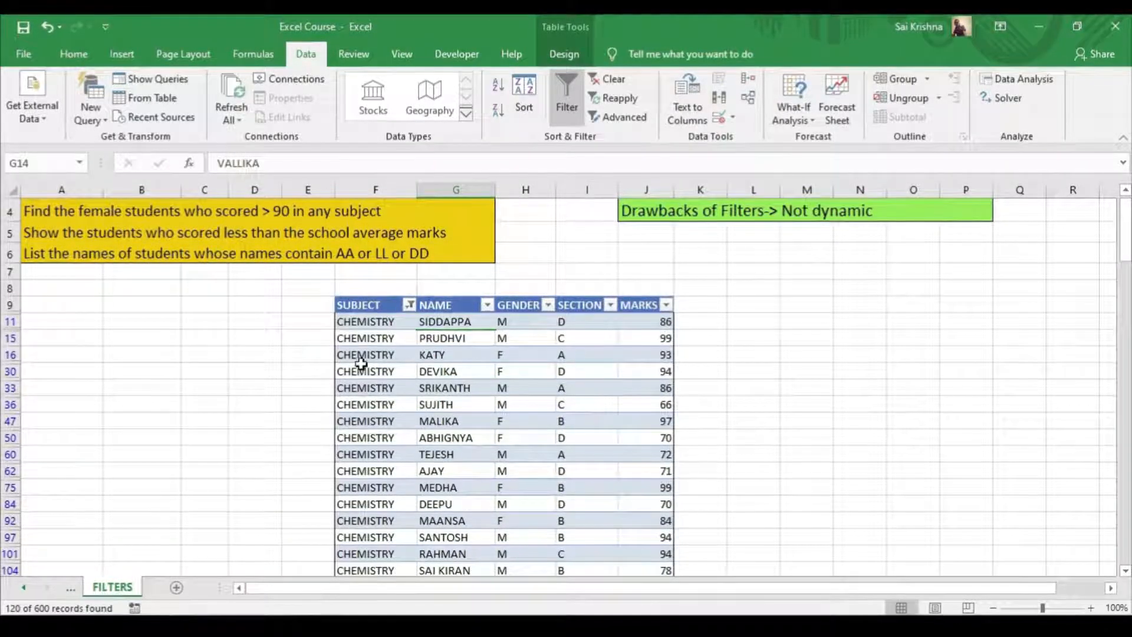
scroll(371, 351, down, 2)
scroll(372, 349, down, 9)
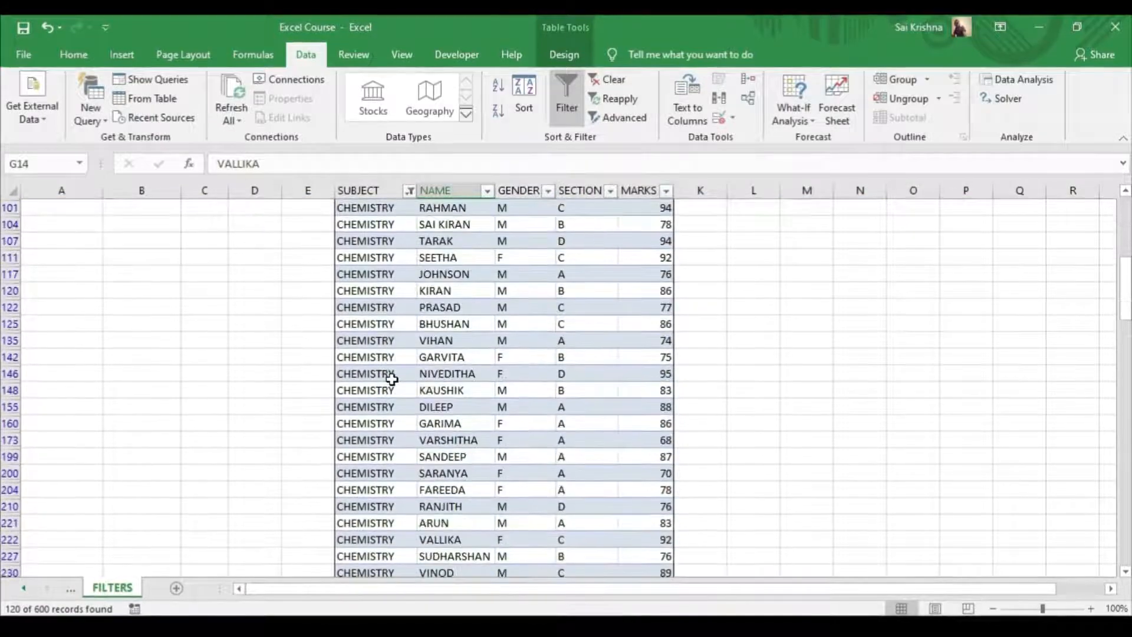
scroll(392, 386, up, 13)
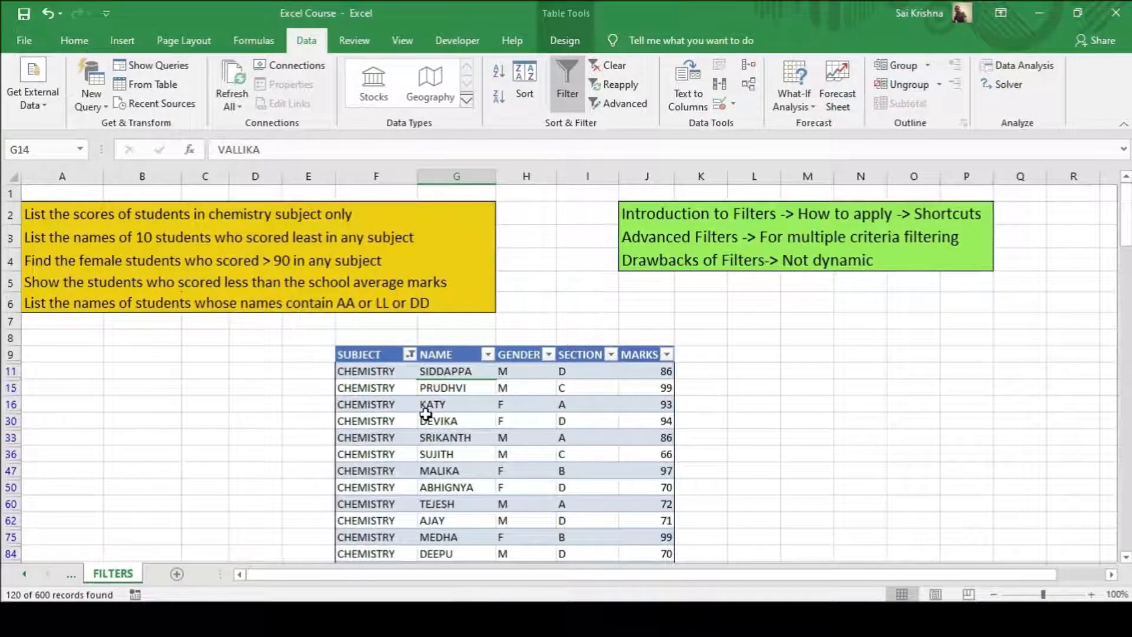
Reset the table's filtering and limit the SUBJECT column to CHEMISTRY again
key(ctrl+shift+l)
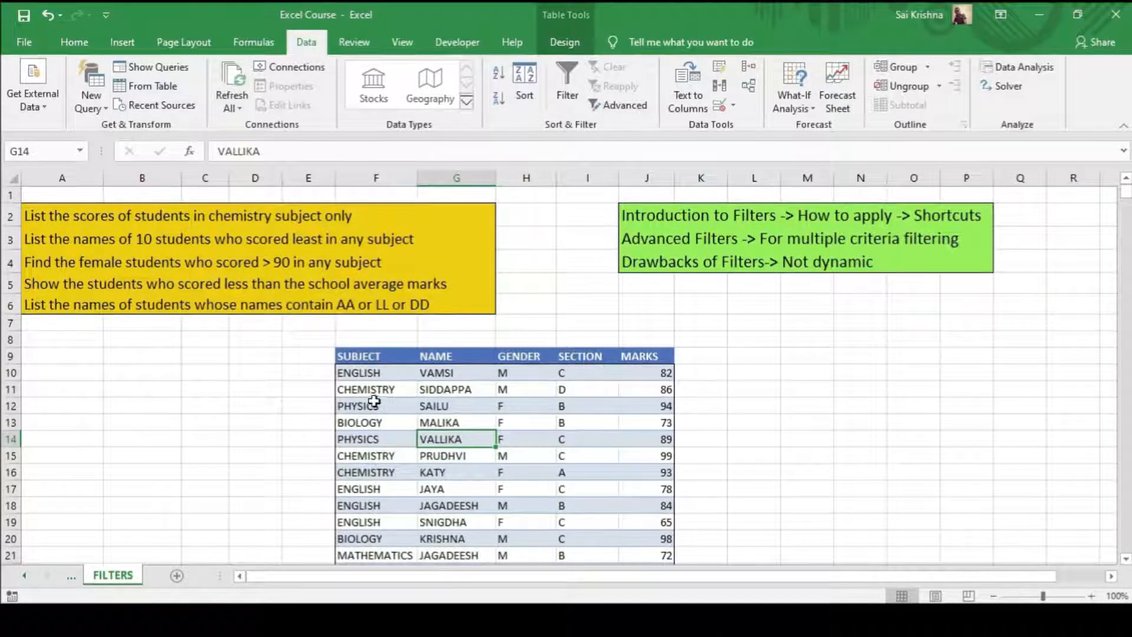
key(ctrl+shift+l)
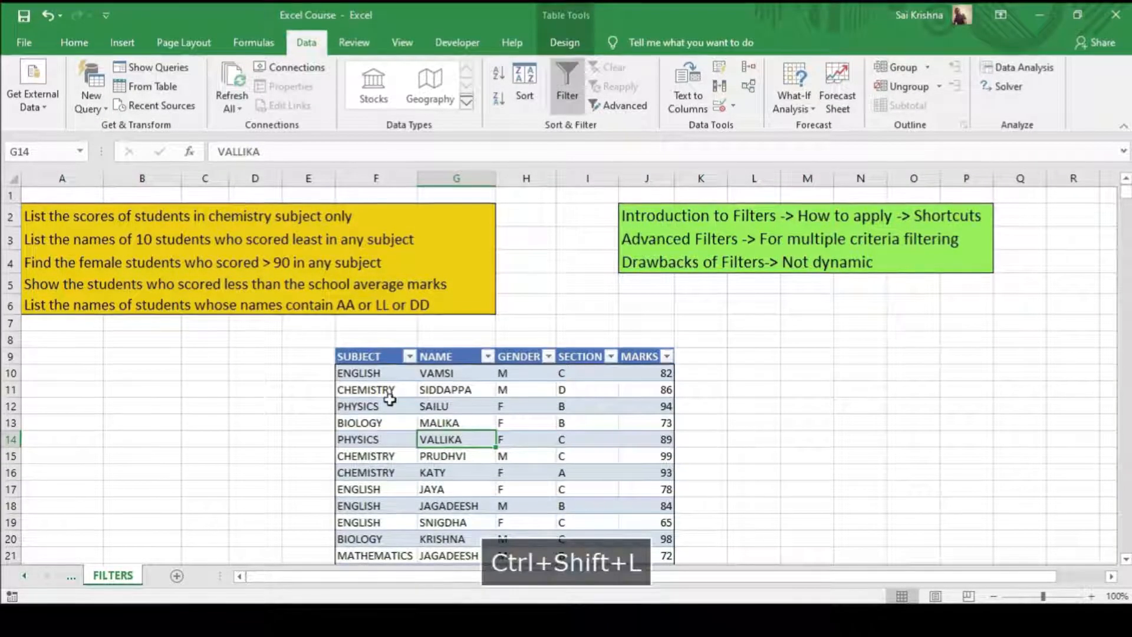
click(409, 357)
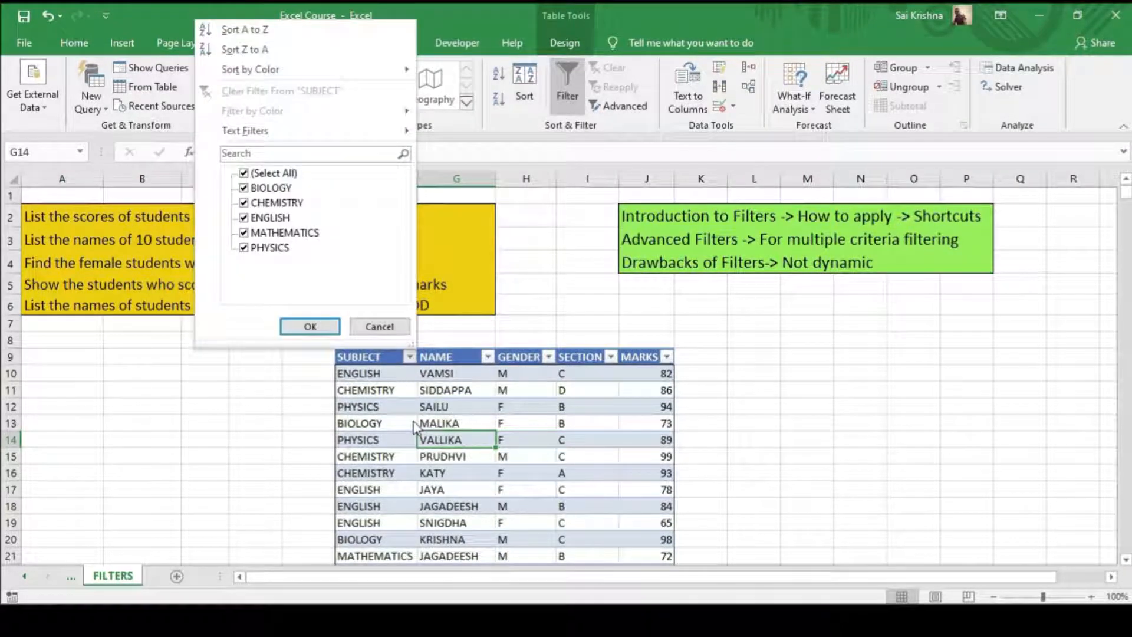
click(245, 174)
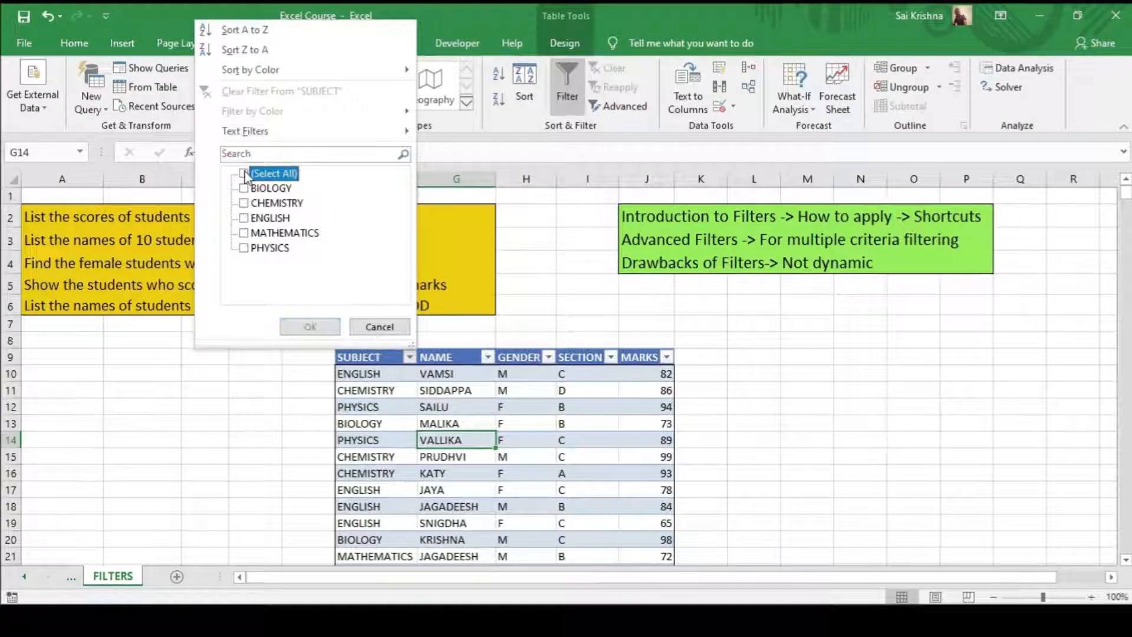
click(243, 204)
click(308, 324)
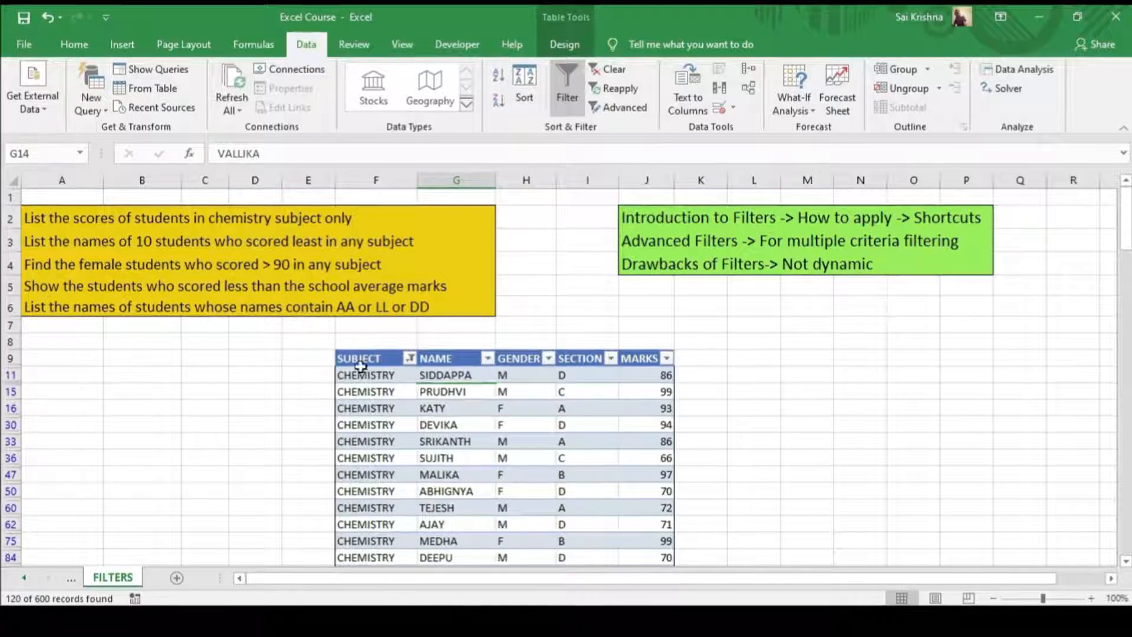
Remove the CHEMISTRY filter by switching the table's filtering off and back on
click(438, 455)
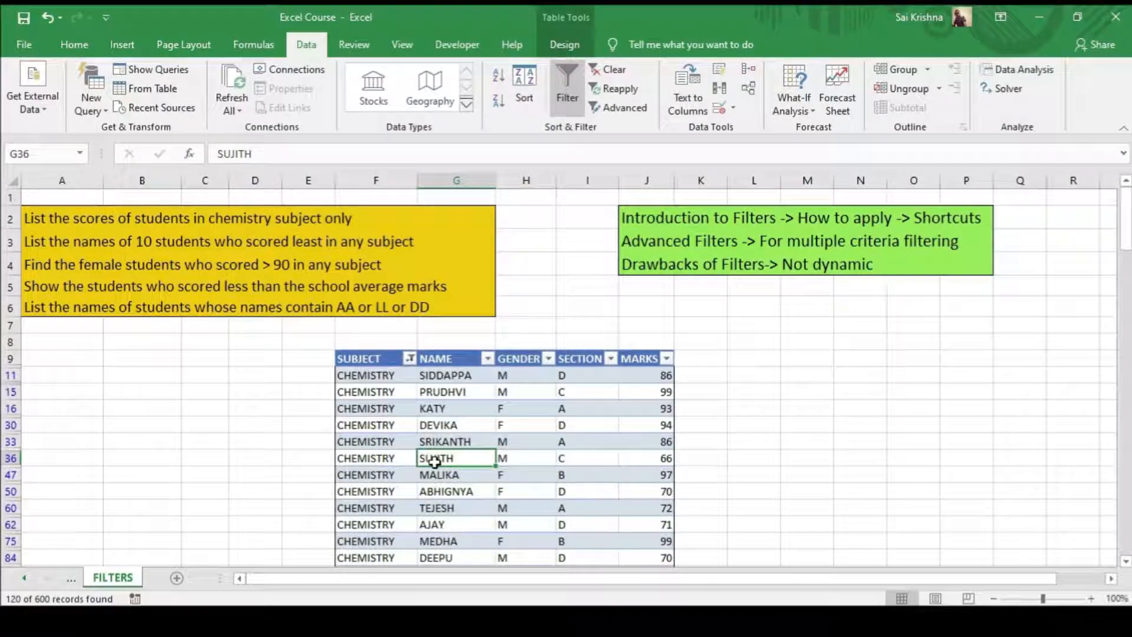
key(ctrl+shift+l)
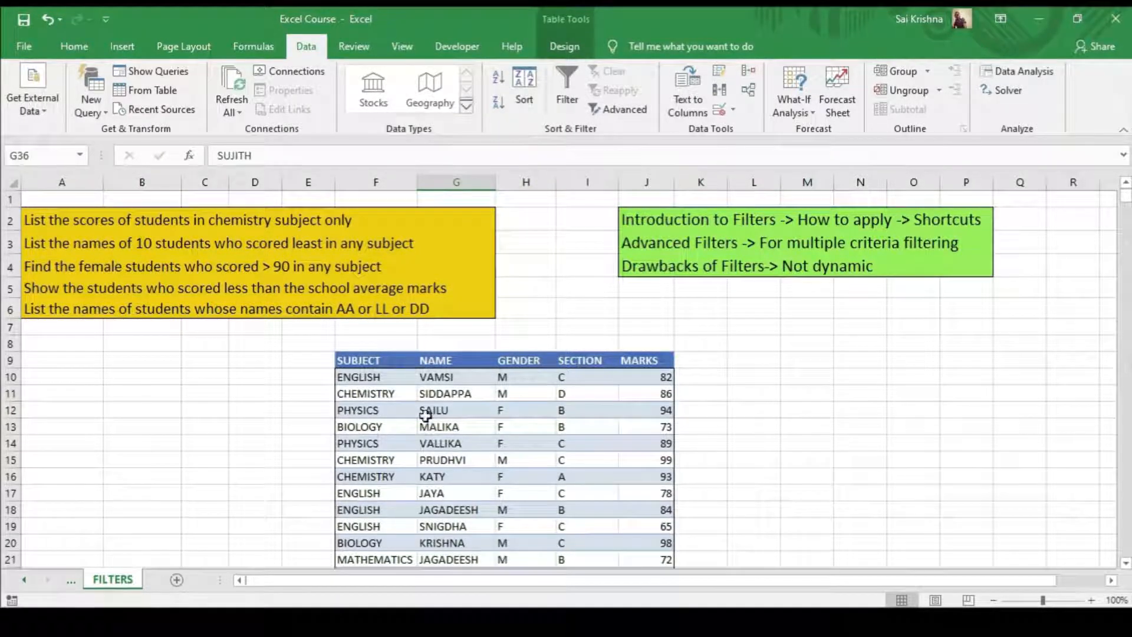
click(623, 413)
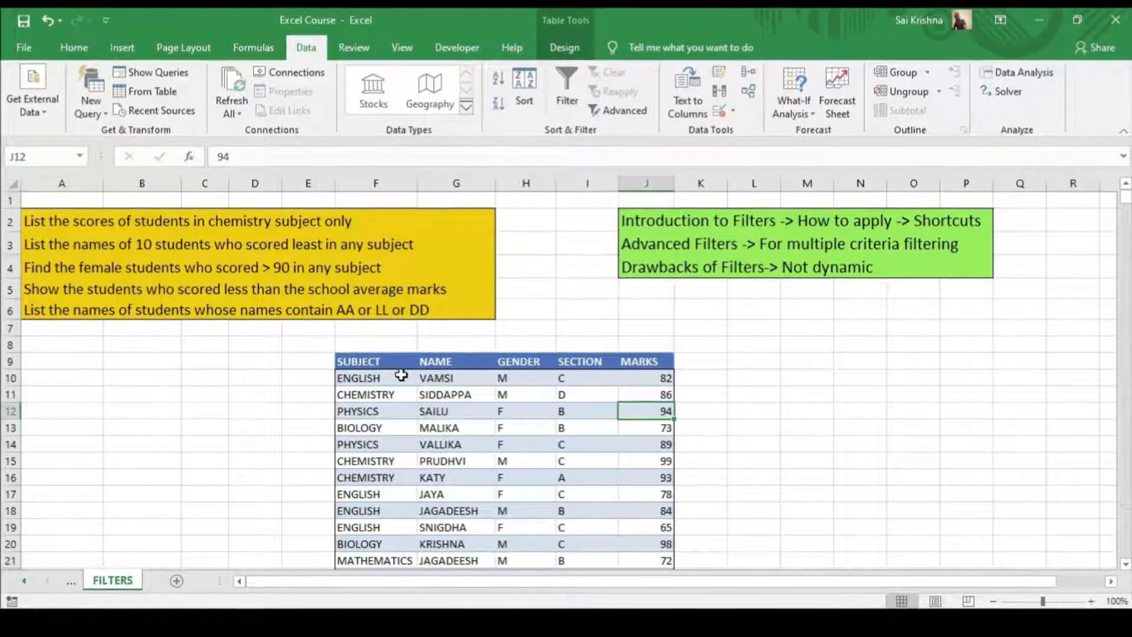
click(568, 84)
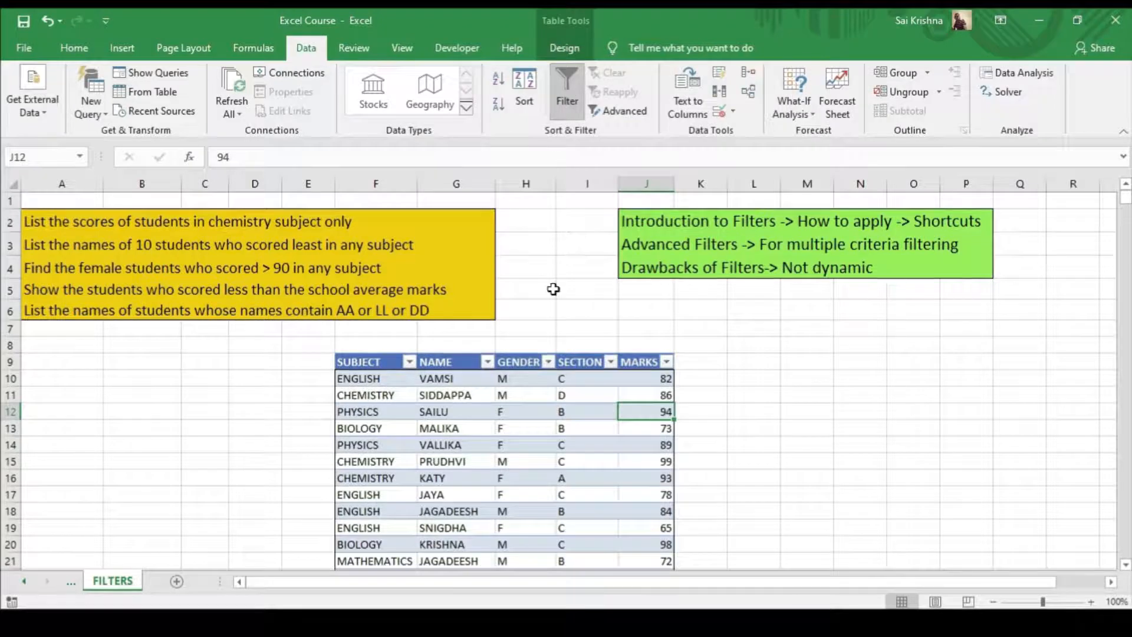
Apply a Top 10 number filter to the MARKS column that shows the Bottom 10 Items
click(666, 362)
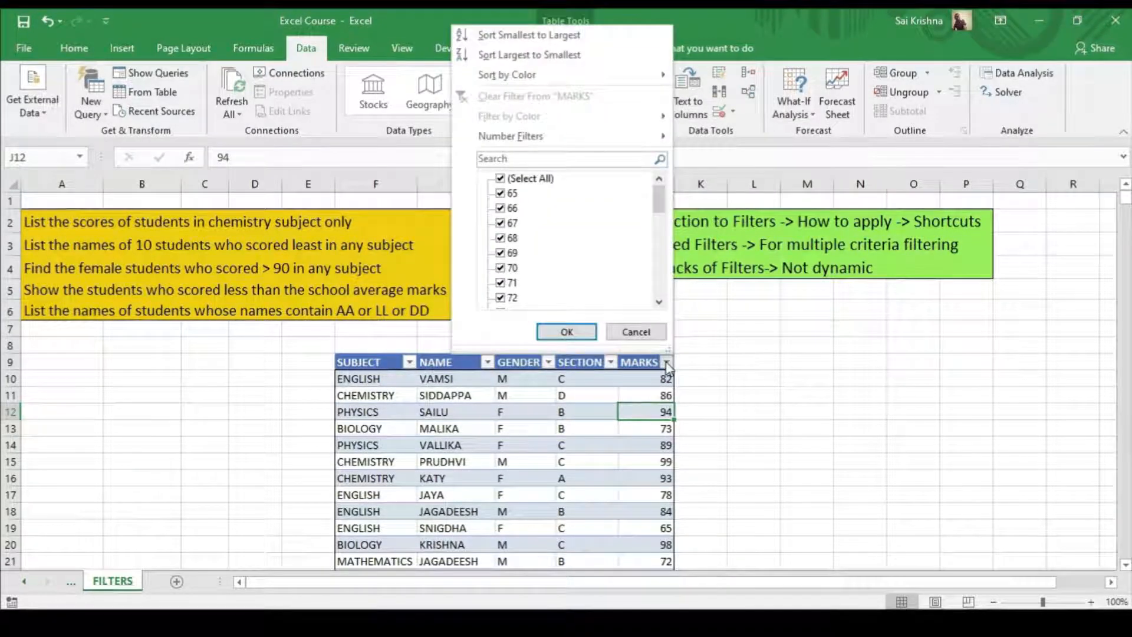
mouse_move(529, 142)
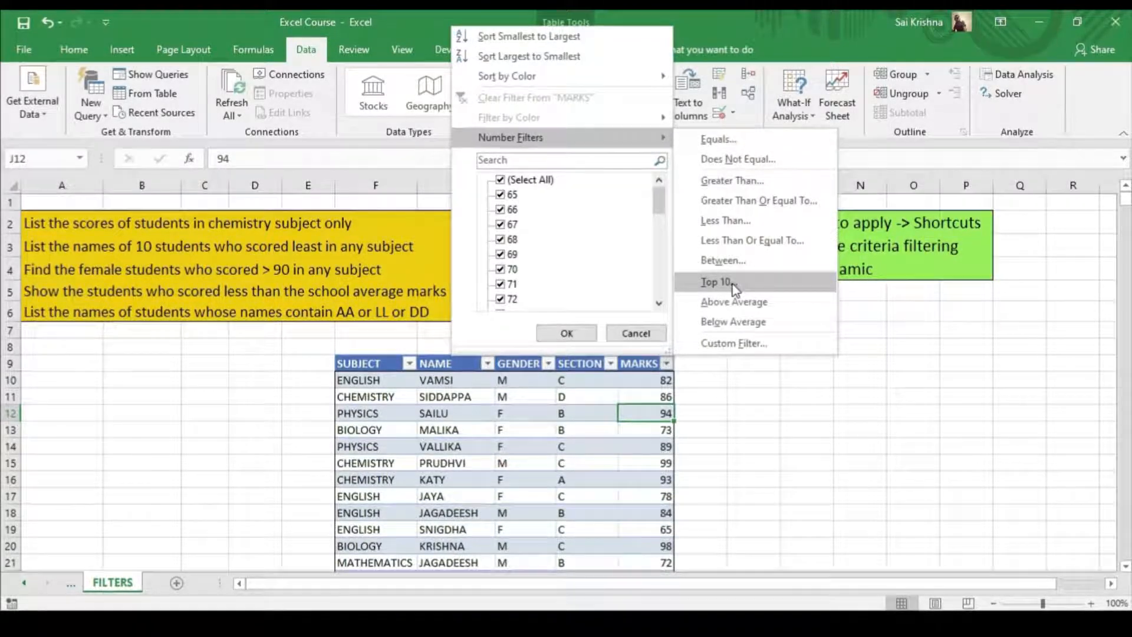
click(716, 281)
click(547, 231)
click(501, 255)
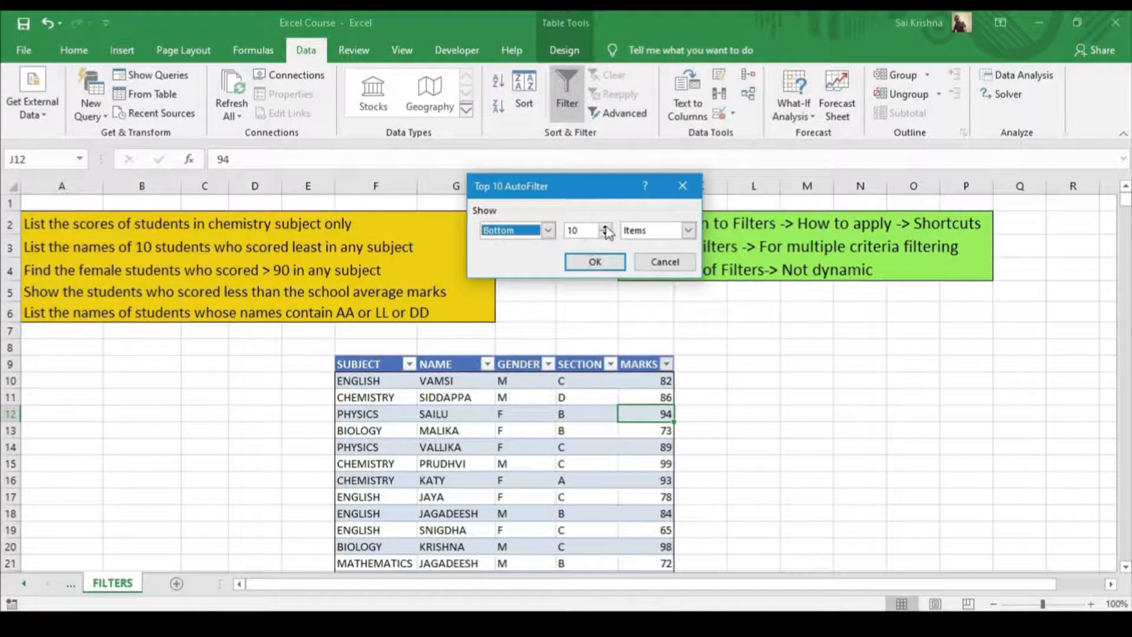
click(604, 227)
click(605, 227)
click(605, 227)
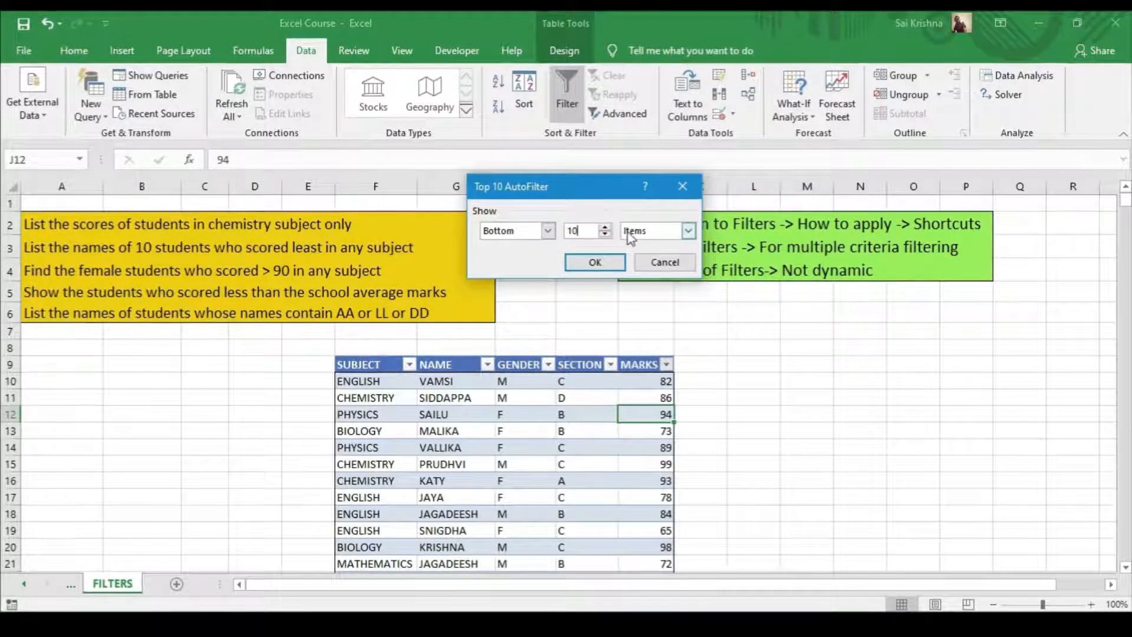
click(688, 231)
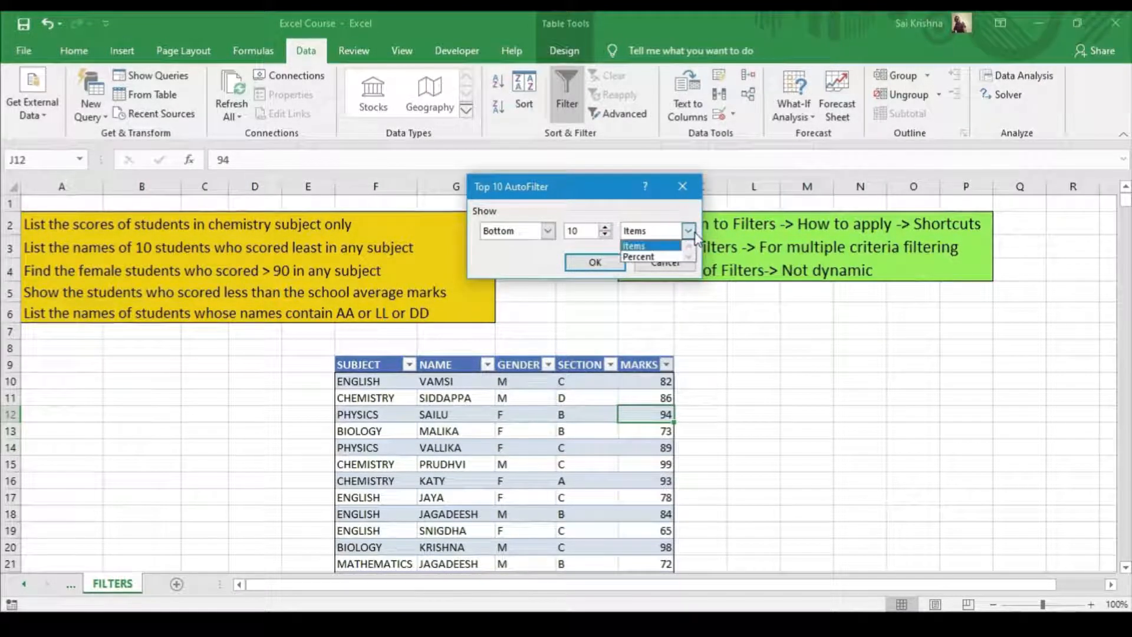
click(659, 248)
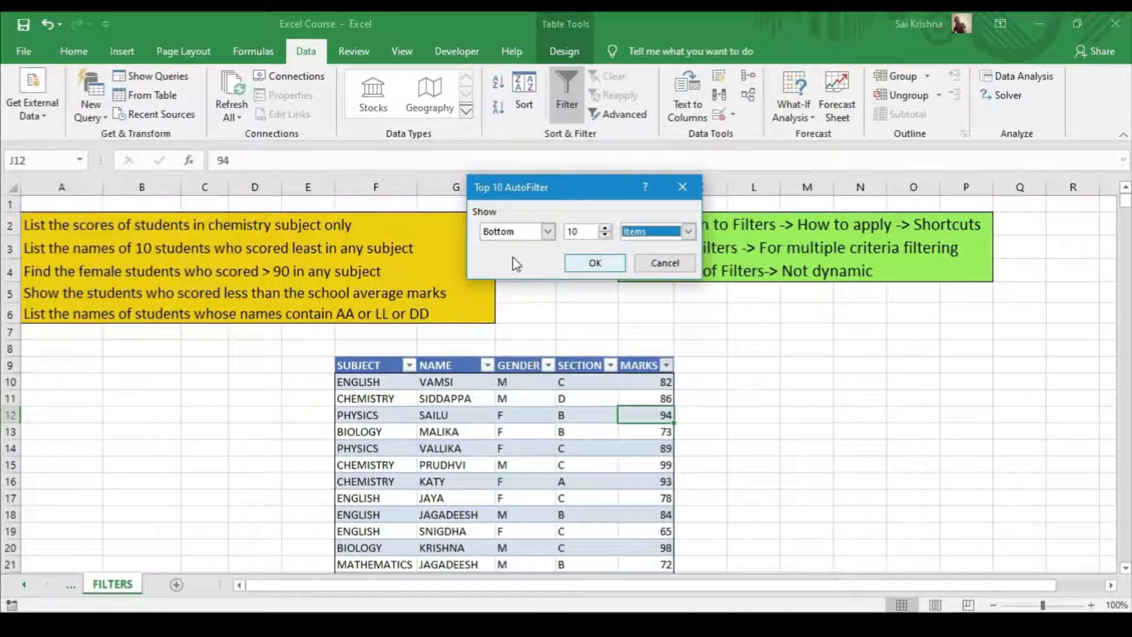
click(594, 263)
Look through the rows with the lowest marks and switch the table's filtering off
scroll(614, 409, down, 3)
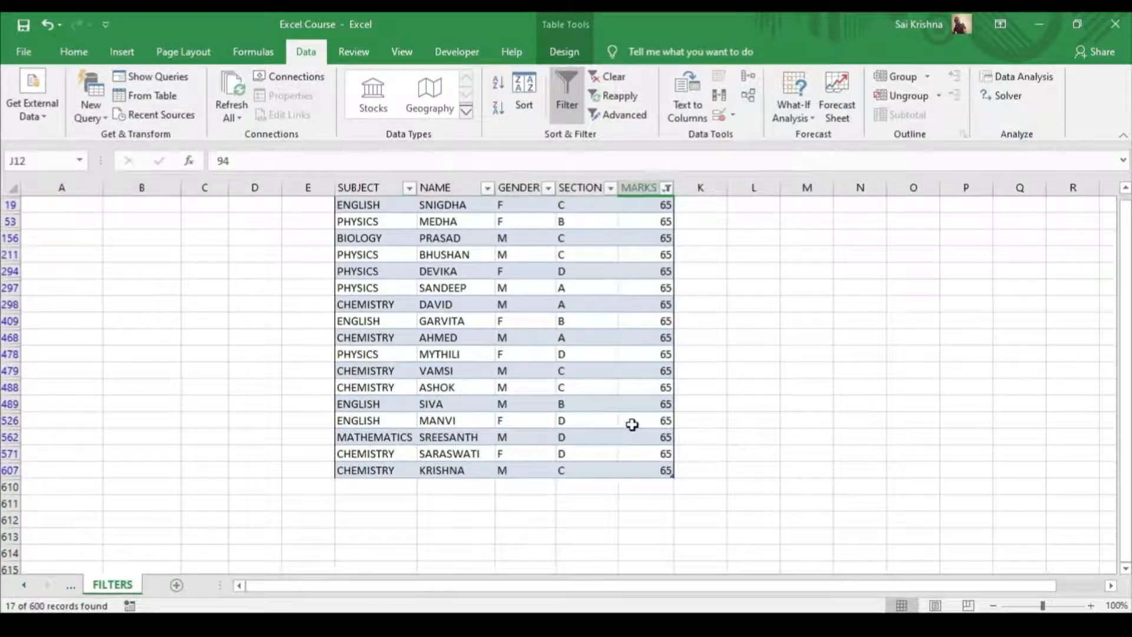
scroll(631, 422, up, 1)
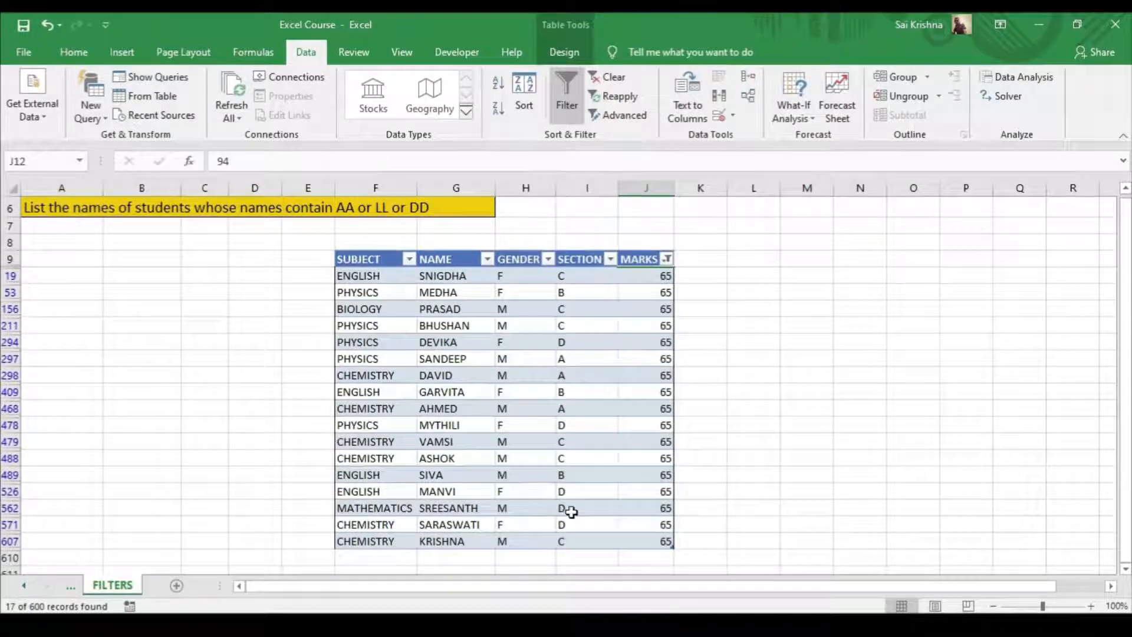
scroll(573, 399, up, 2)
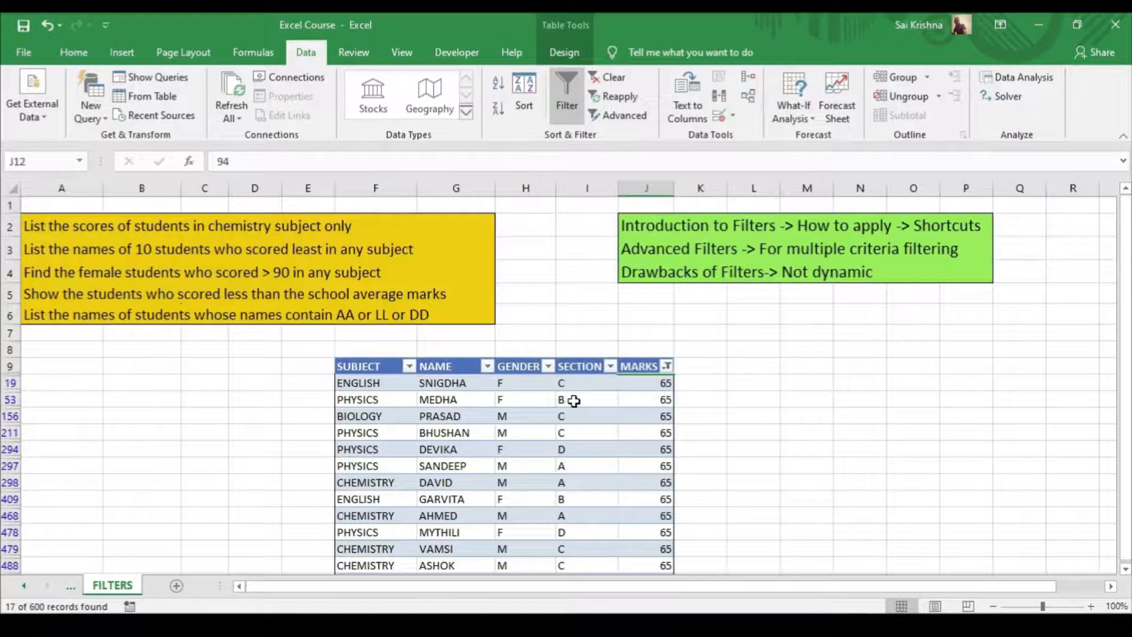
scroll(588, 441, down, 2)
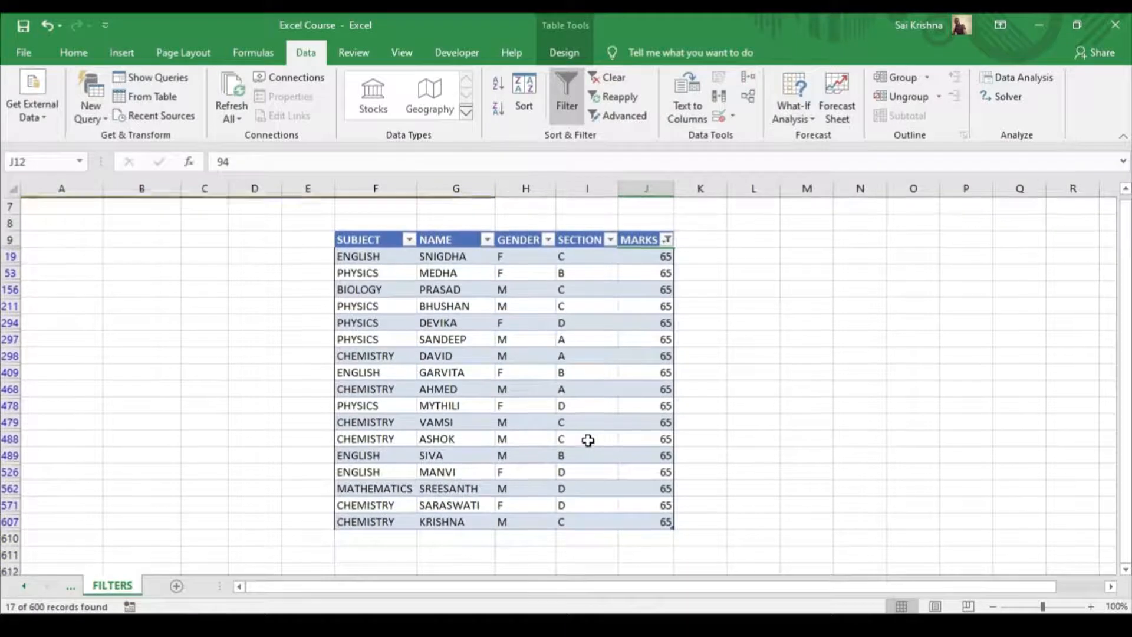
scroll(583, 449, up, 1)
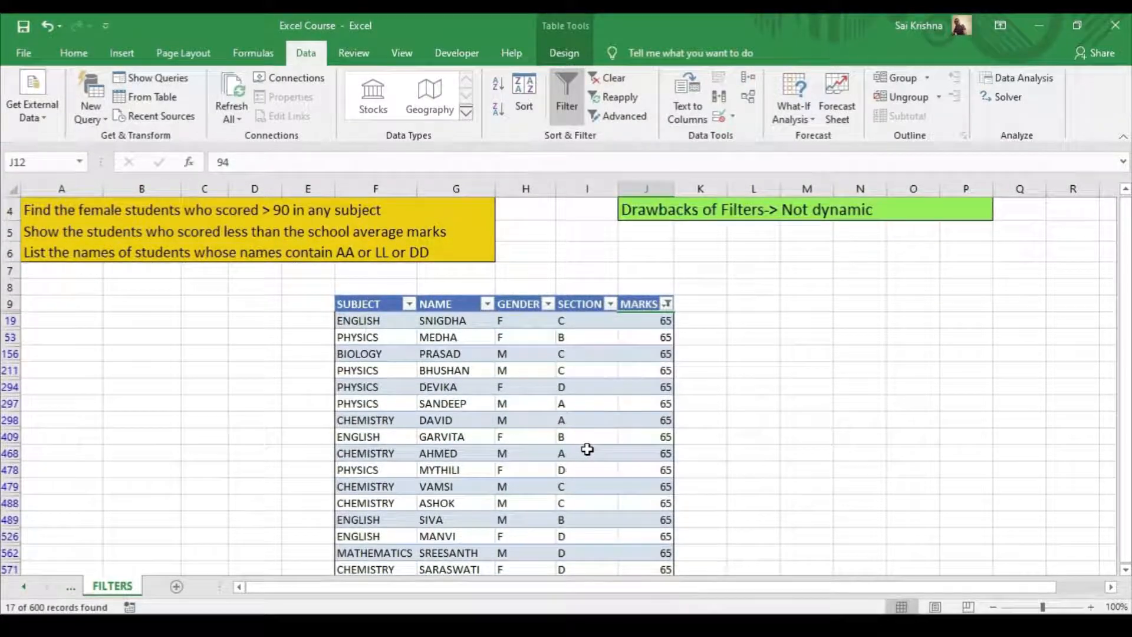
scroll(585, 448, up, 1)
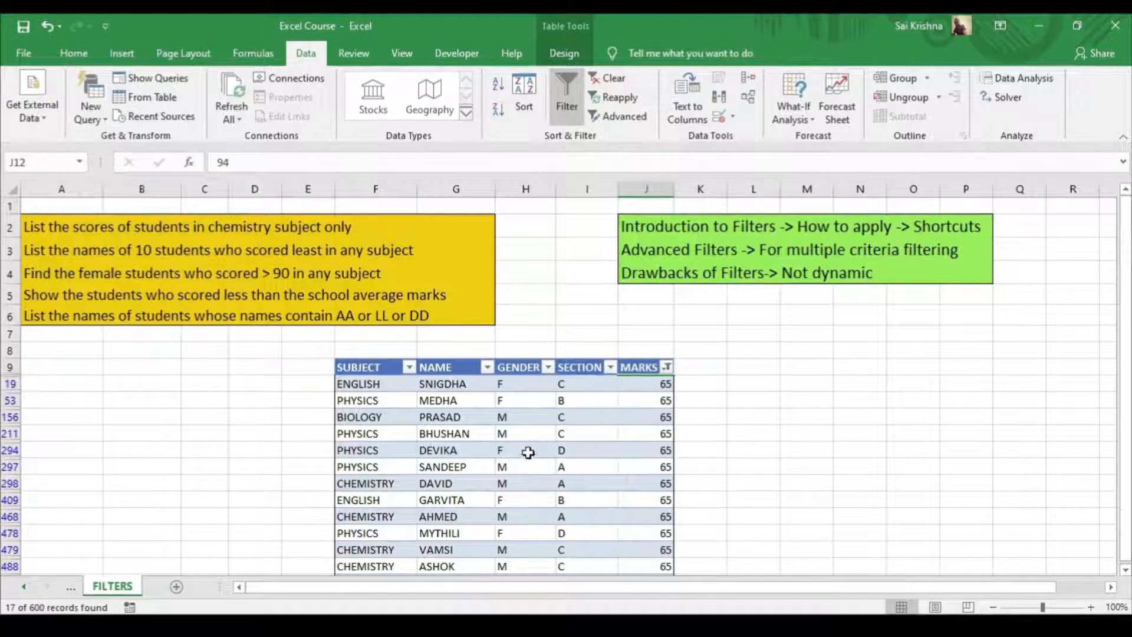
click(540, 435)
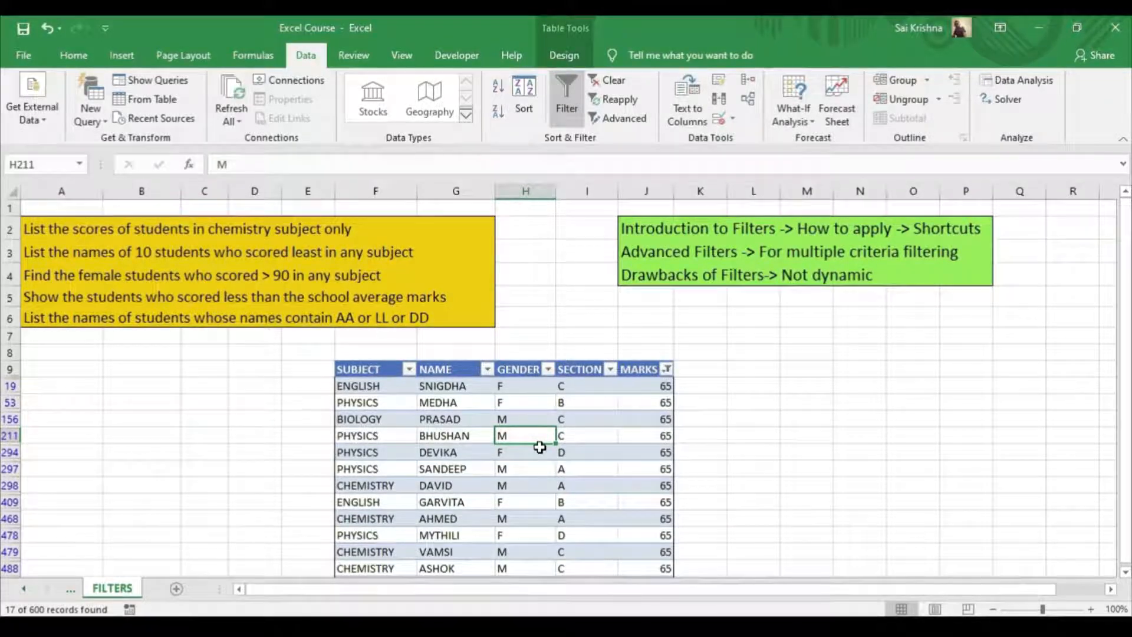
key(ctrl+shift+l)
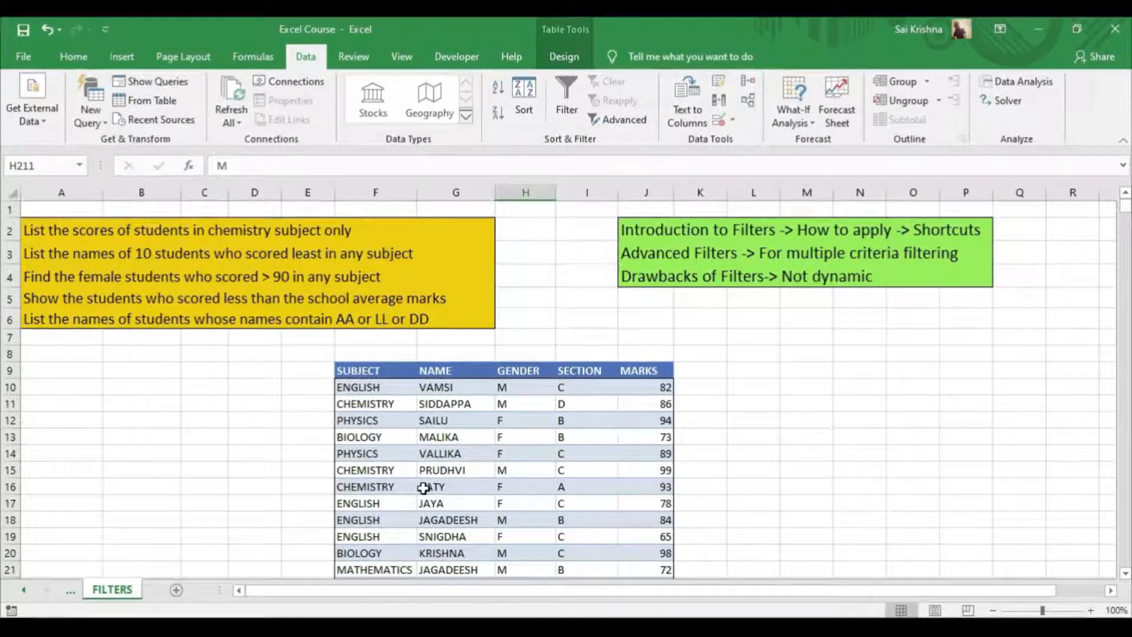
Filter the GENDER column by the selected cell's value F and look through the filtered rows
click(518, 437)
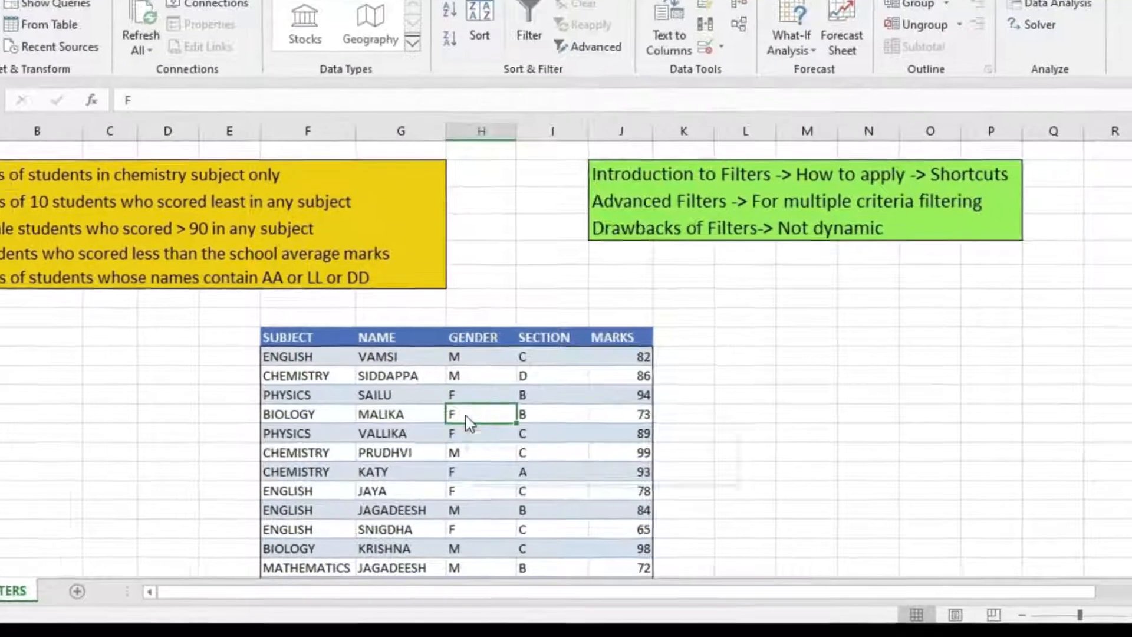
right_click(512, 438)
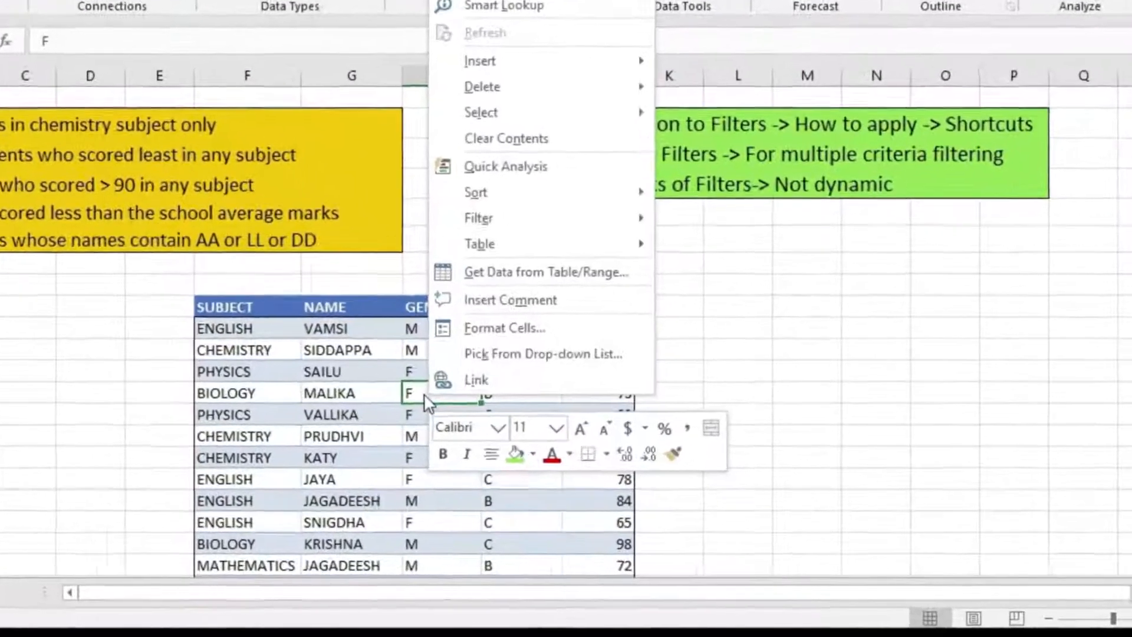
mouse_move(483, 224)
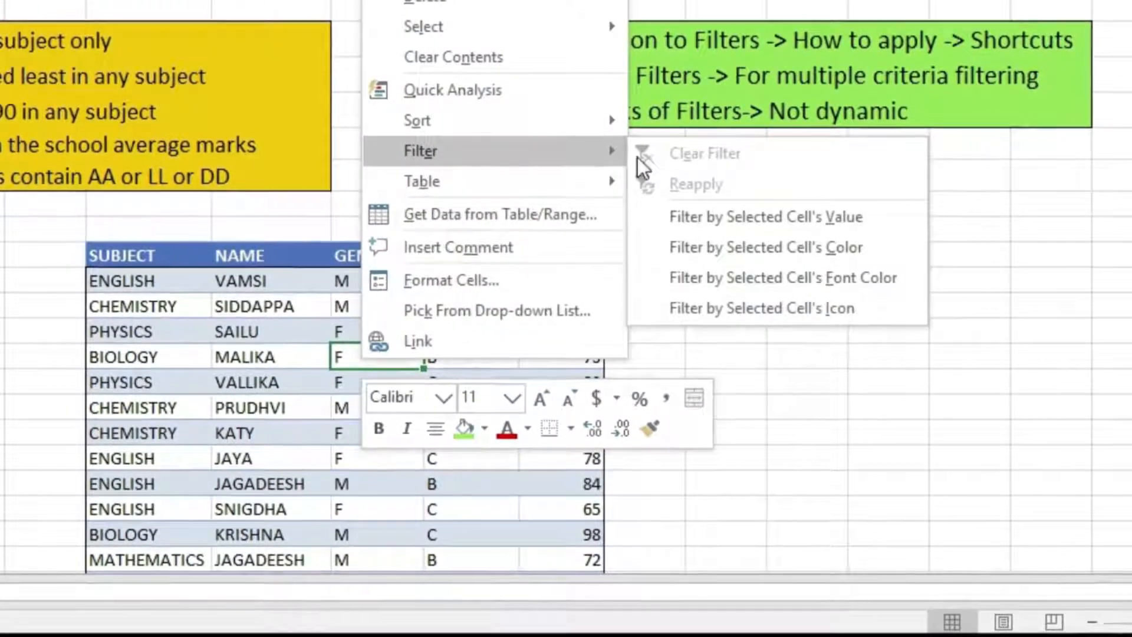
click(802, 221)
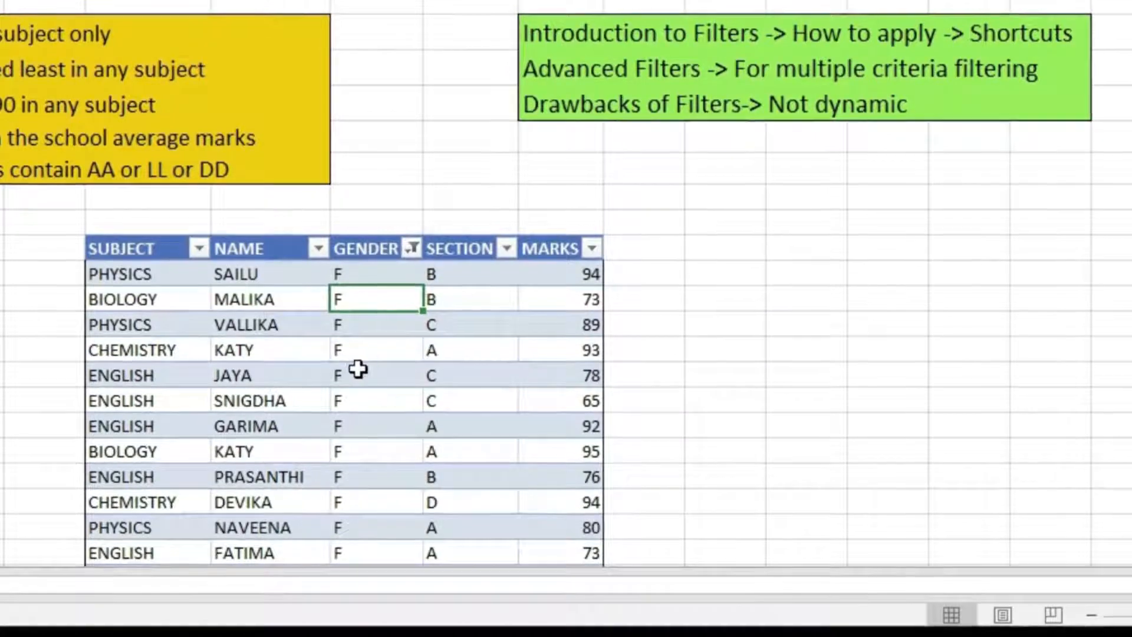
scroll(409, 333, down, 13)
scroll(410, 332, down, 20)
scroll(410, 324, down, 20)
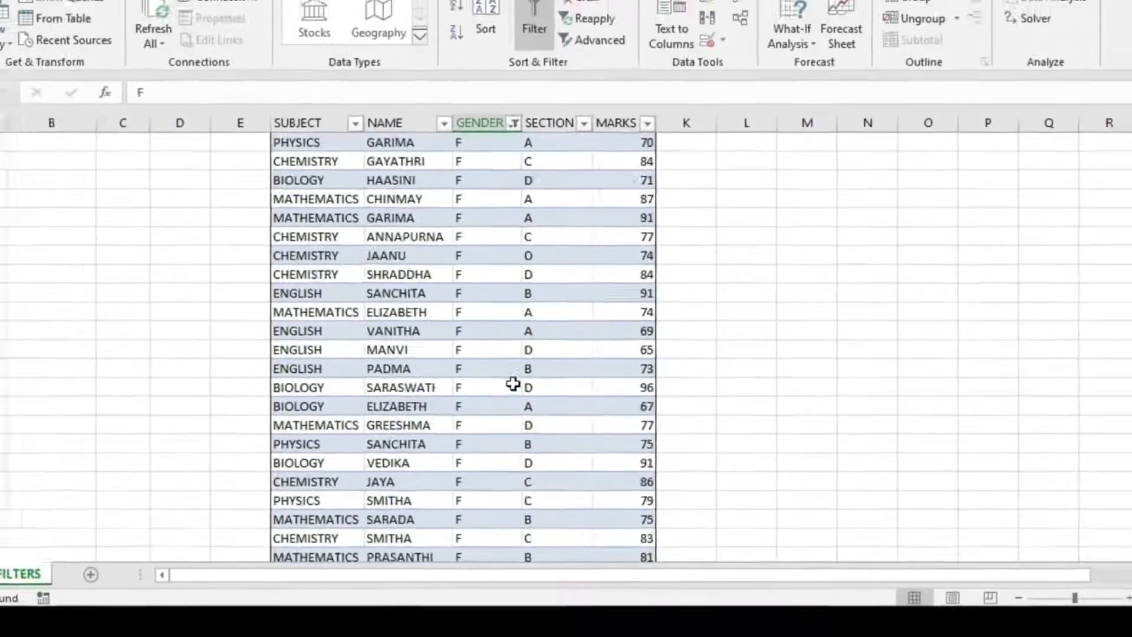
scroll(512, 384, down, 15)
scroll(513, 384, up, 5)
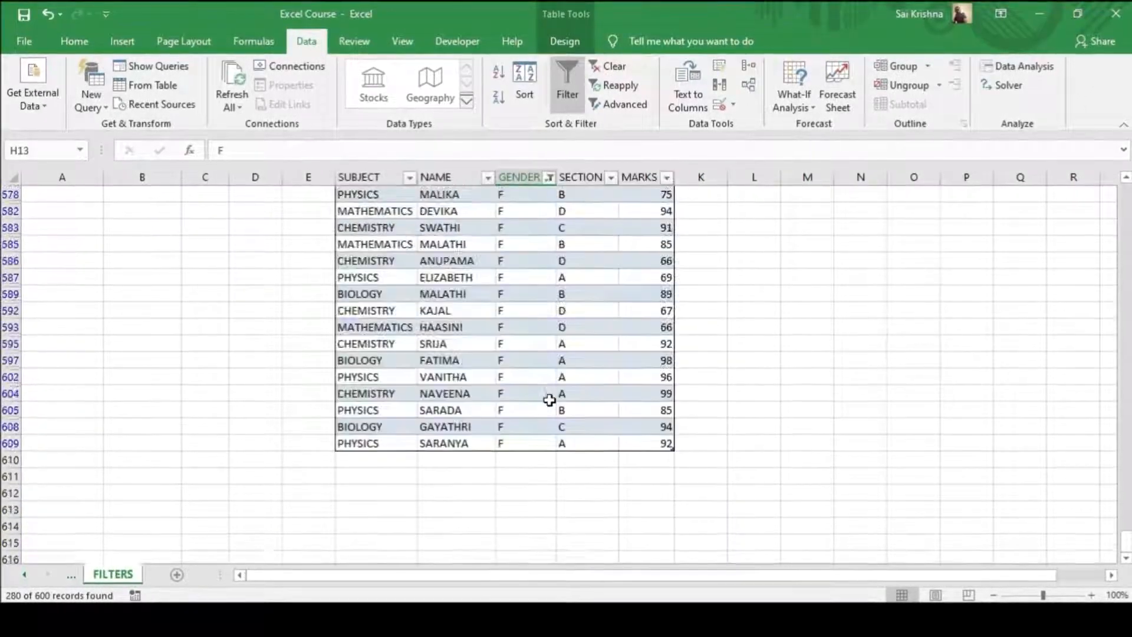
scroll(550, 401, up, 12)
drag(1126, 500, 1124, 187)
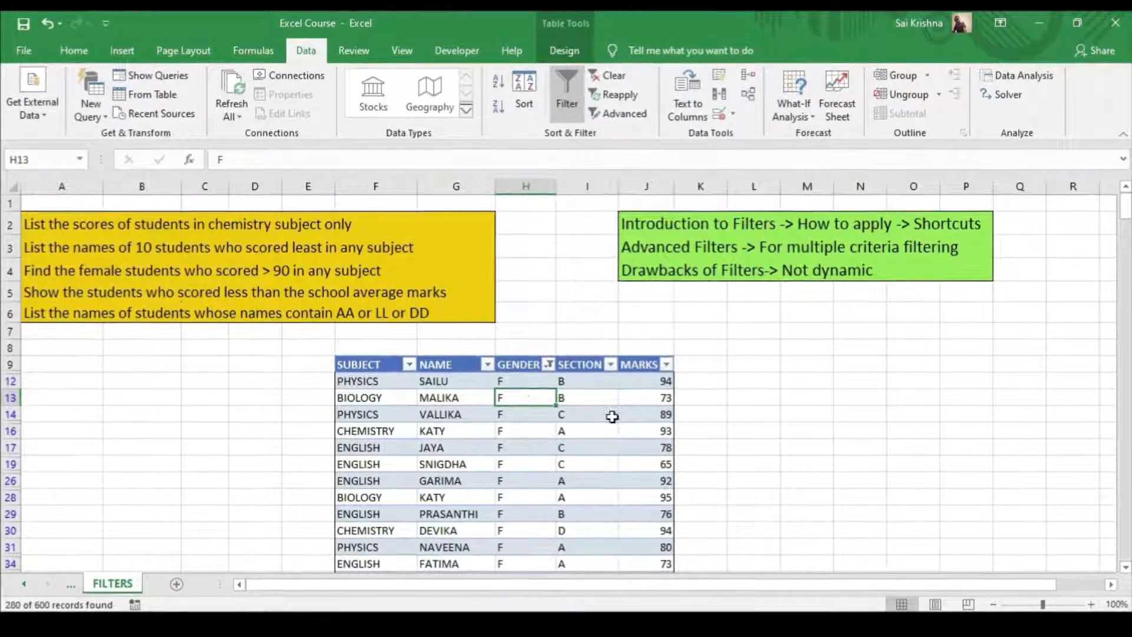
Add a number filter to the MARKS column for values greater than or equal to 90
click(666, 366)
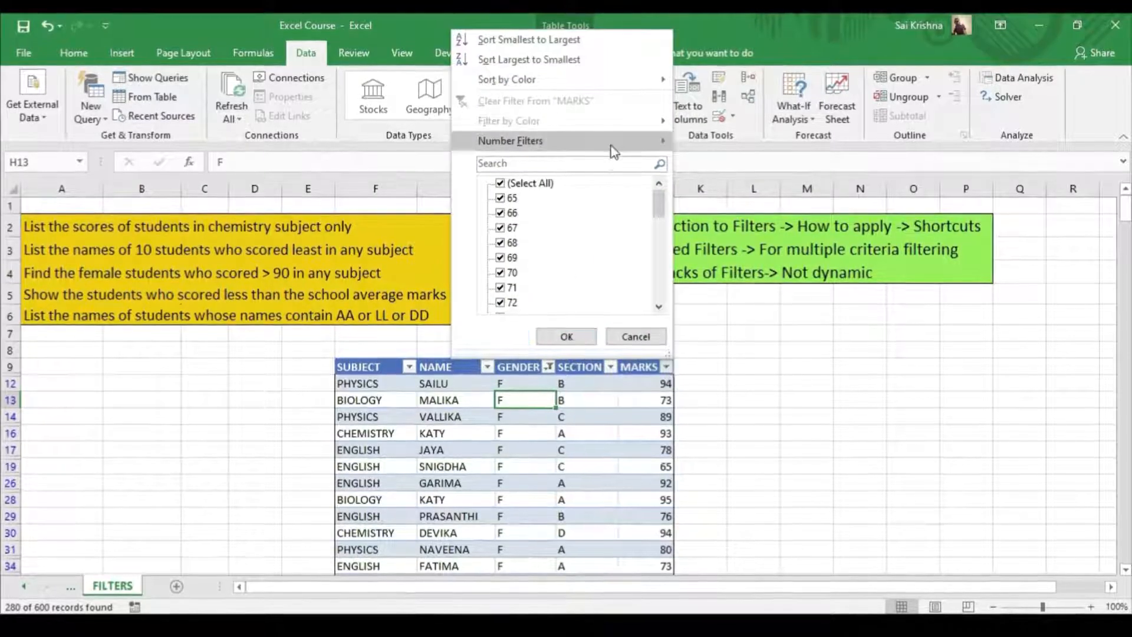
mouse_move(628, 142)
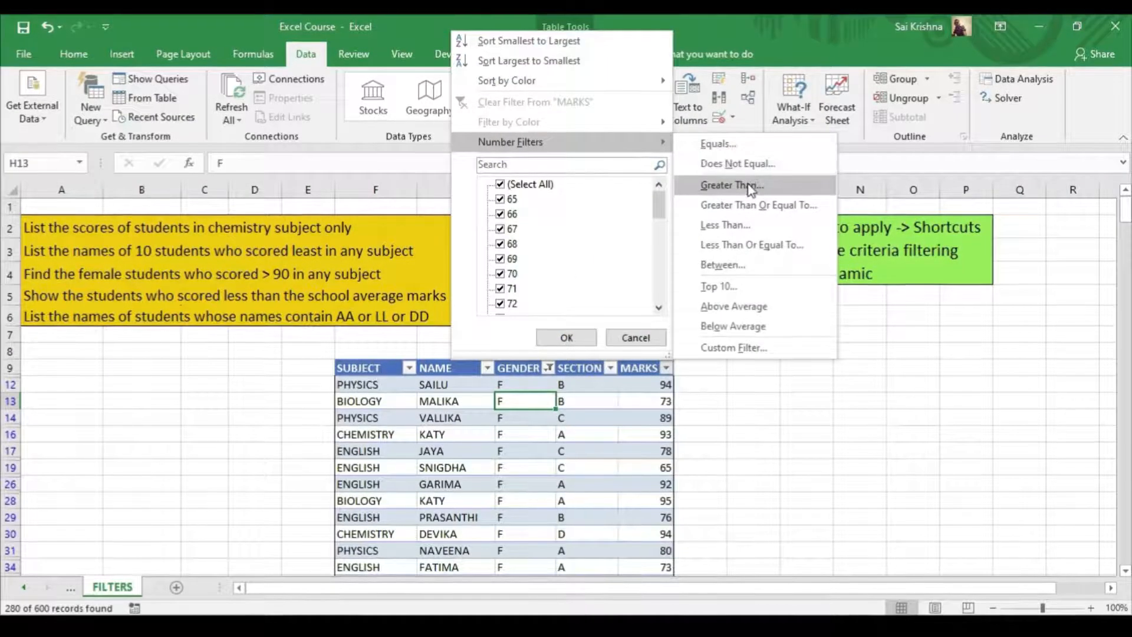
click(744, 205)
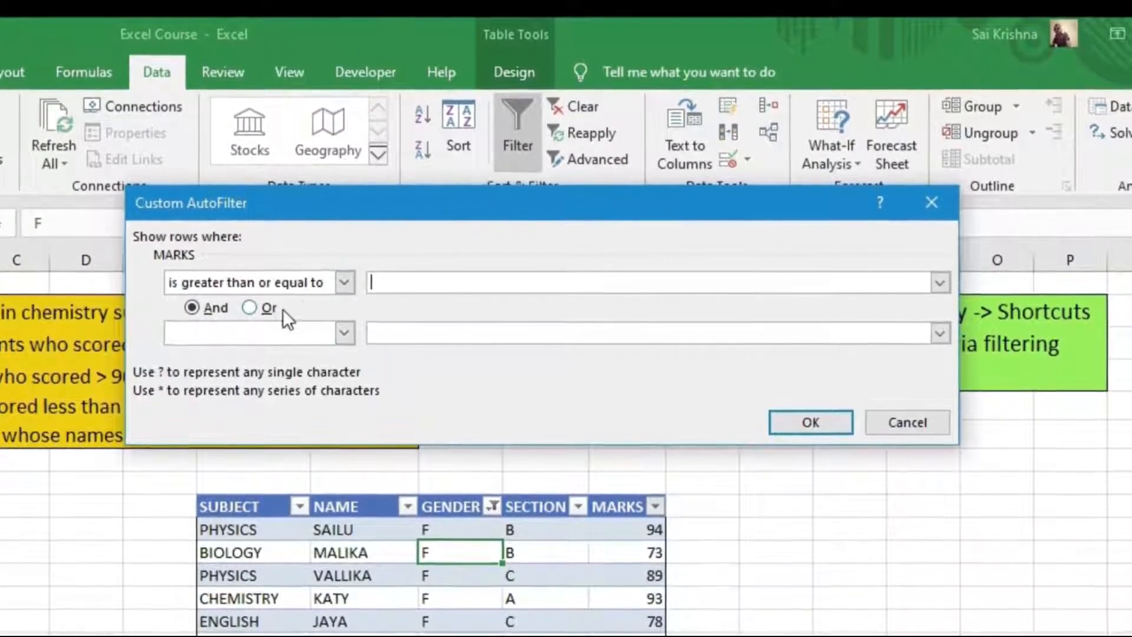
click(407, 280)
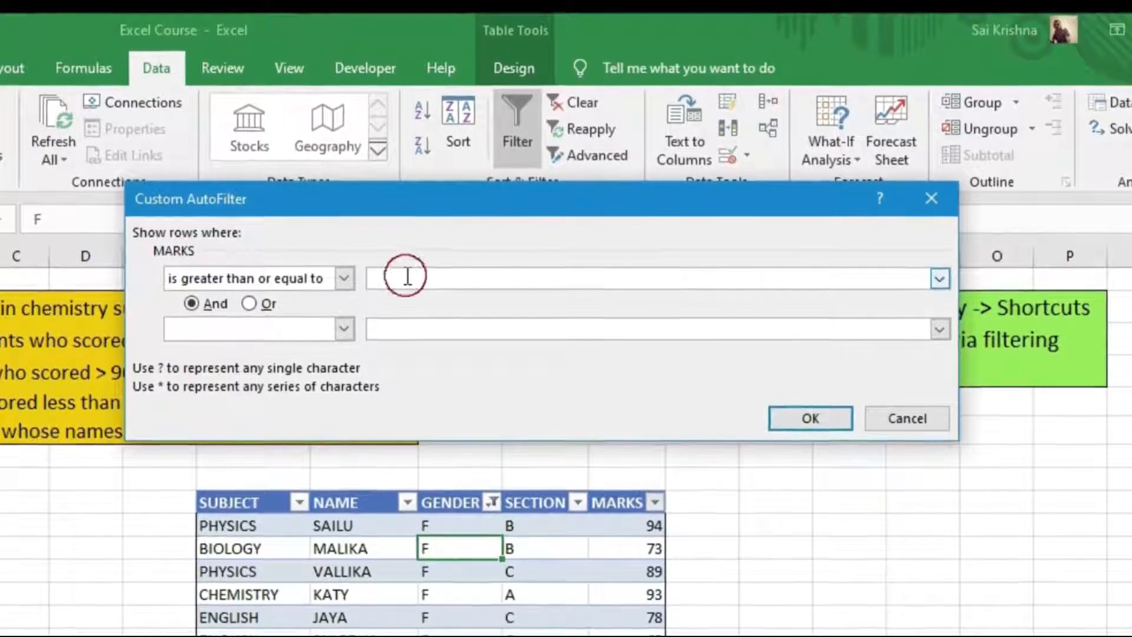
text(90)
click(790, 419)
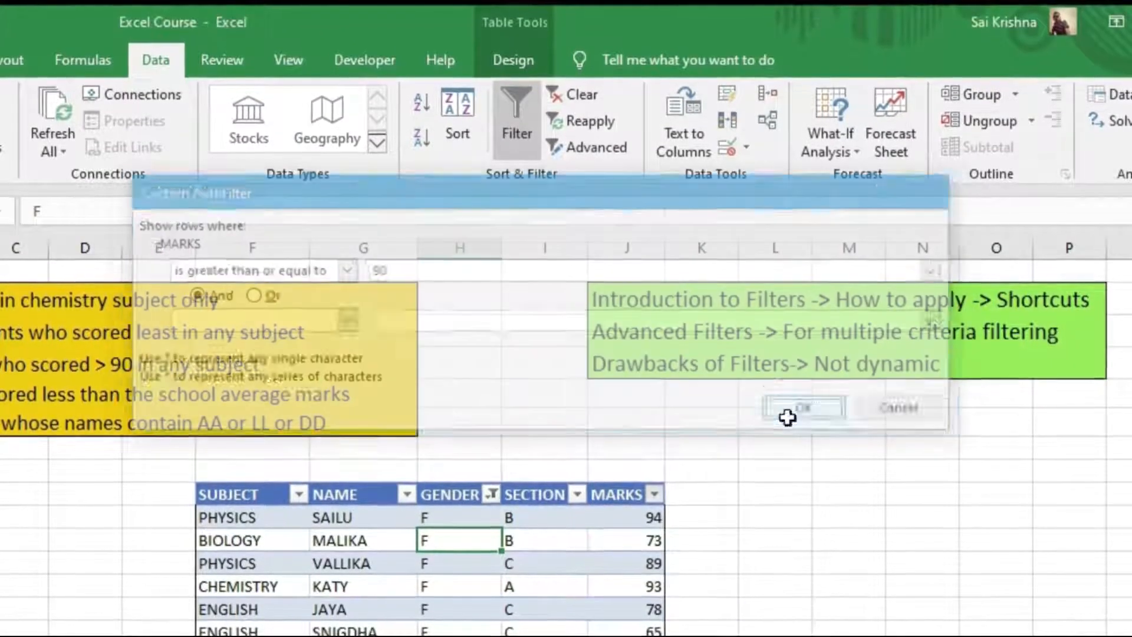
Review the high-scoring female students' rows and turn off all filtering on the table
scroll(513, 561, down, 4)
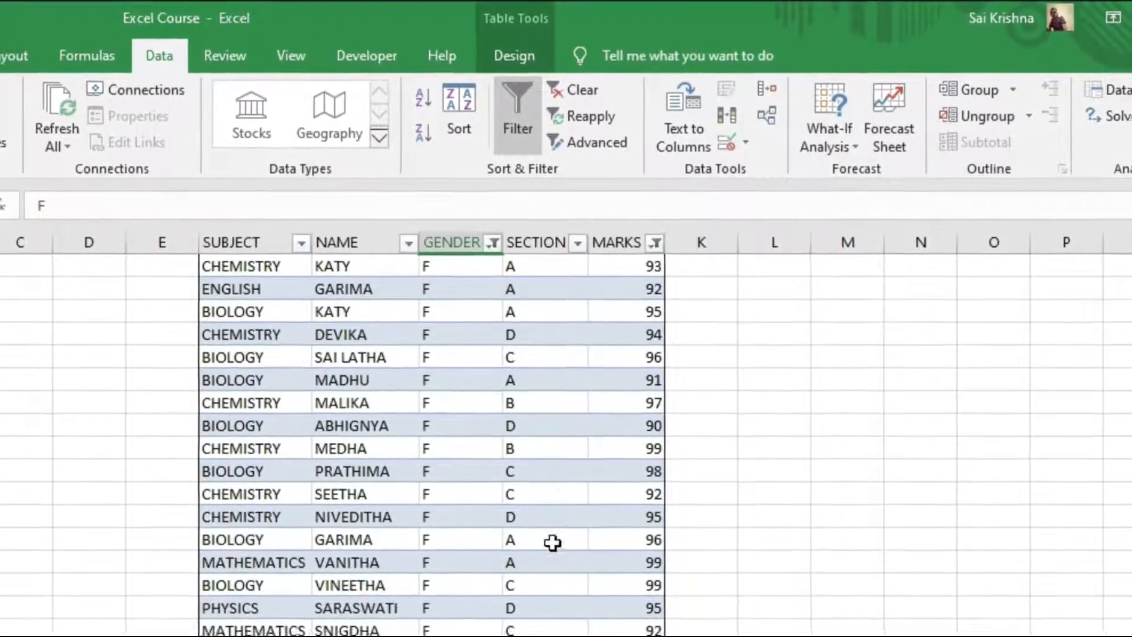
scroll(552, 542, down, 2)
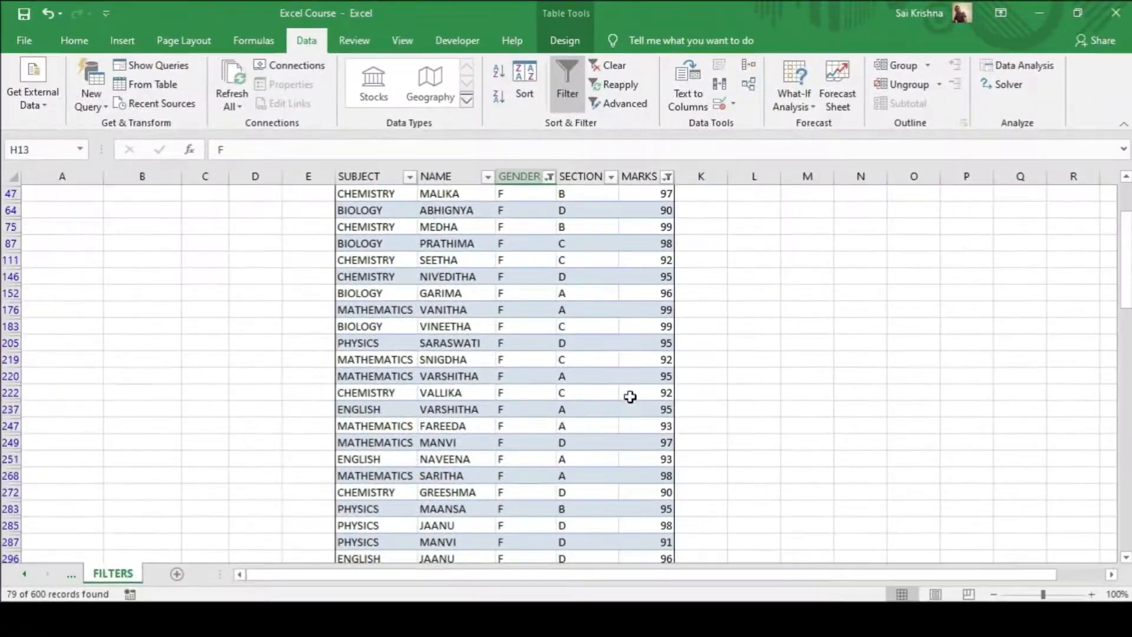
scroll(625, 354, up, 2)
scroll(649, 273, down, 4)
scroll(642, 371, down, 2)
scroll(624, 366, up, 12)
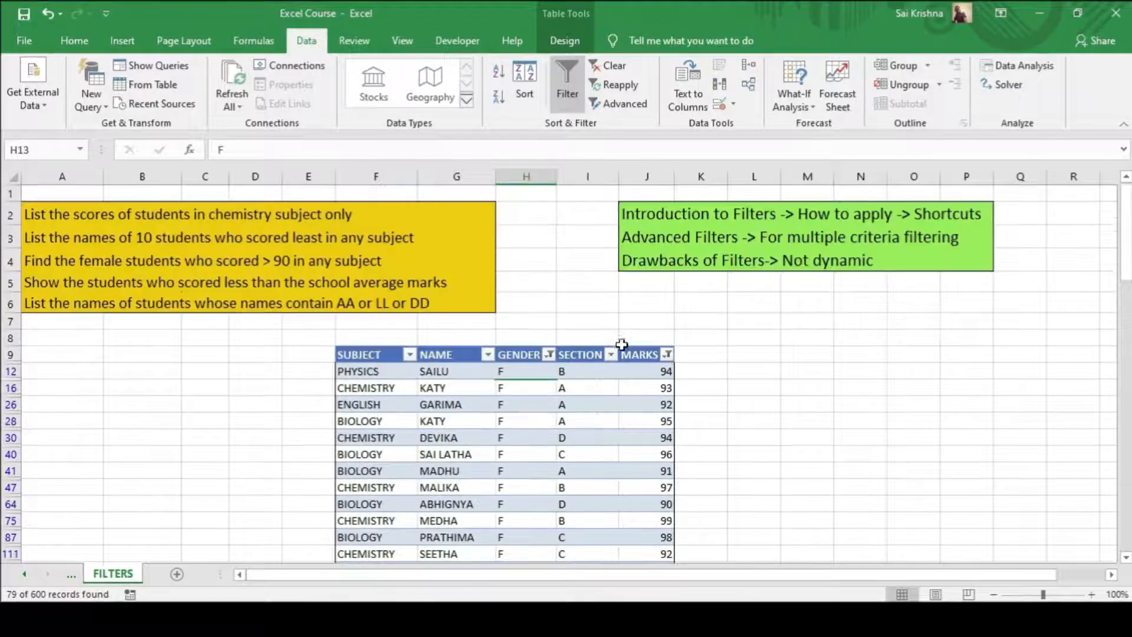
click(529, 404)
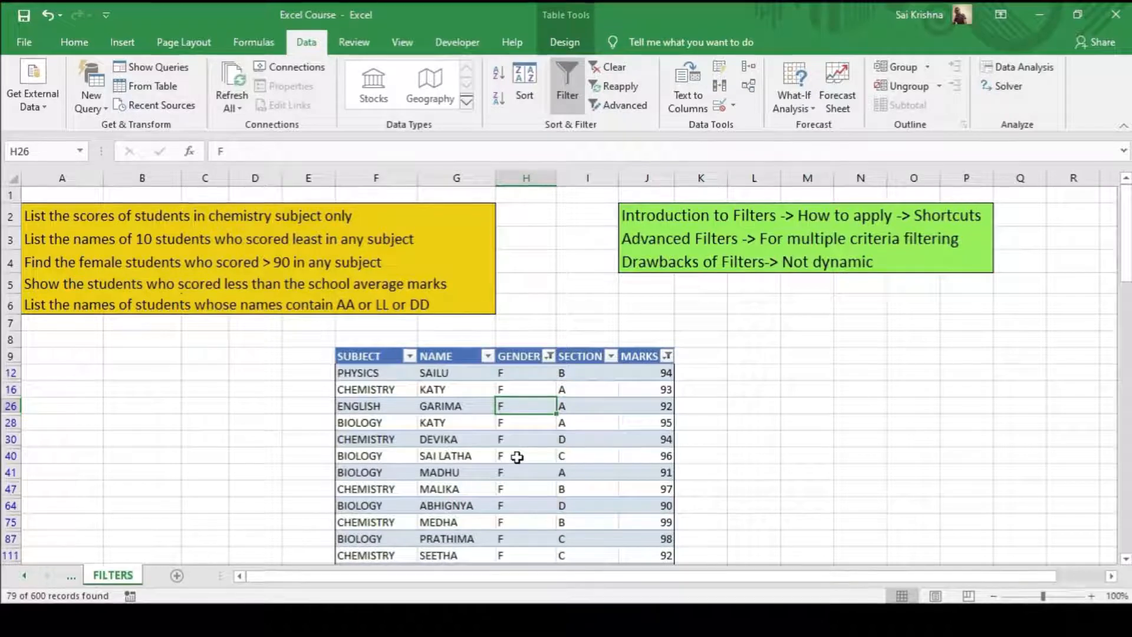
key(ctrl+shift+l)
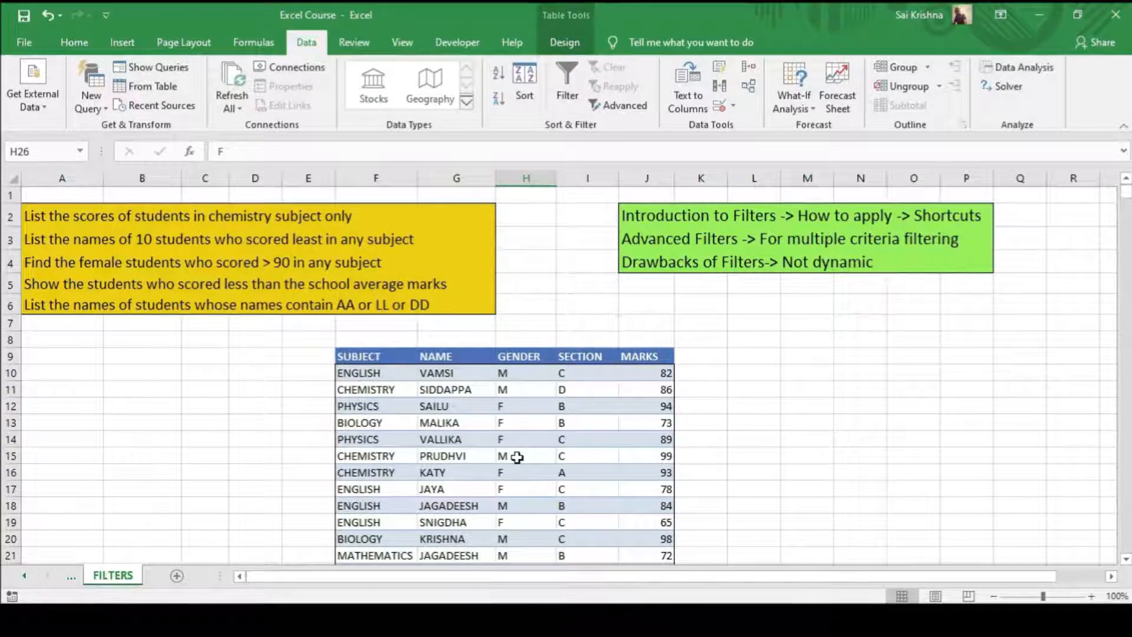
Save the workbook, turn on filtering for the scores table, and filter the MARKS column to Below Average
key(ctrl+s)
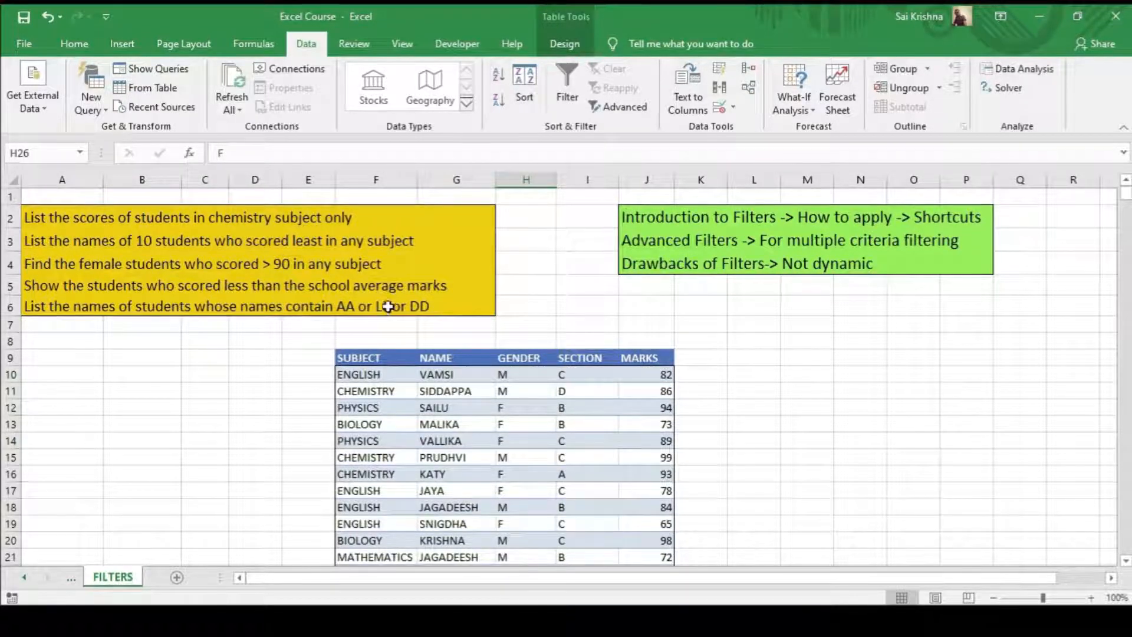
click(470, 437)
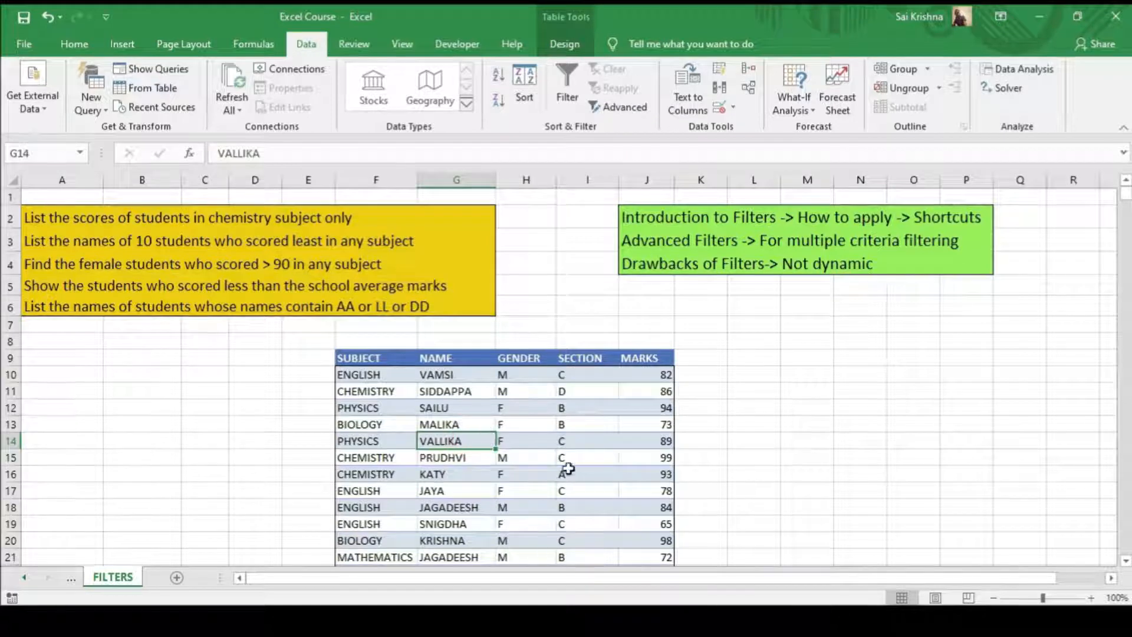
click(612, 439)
click(632, 411)
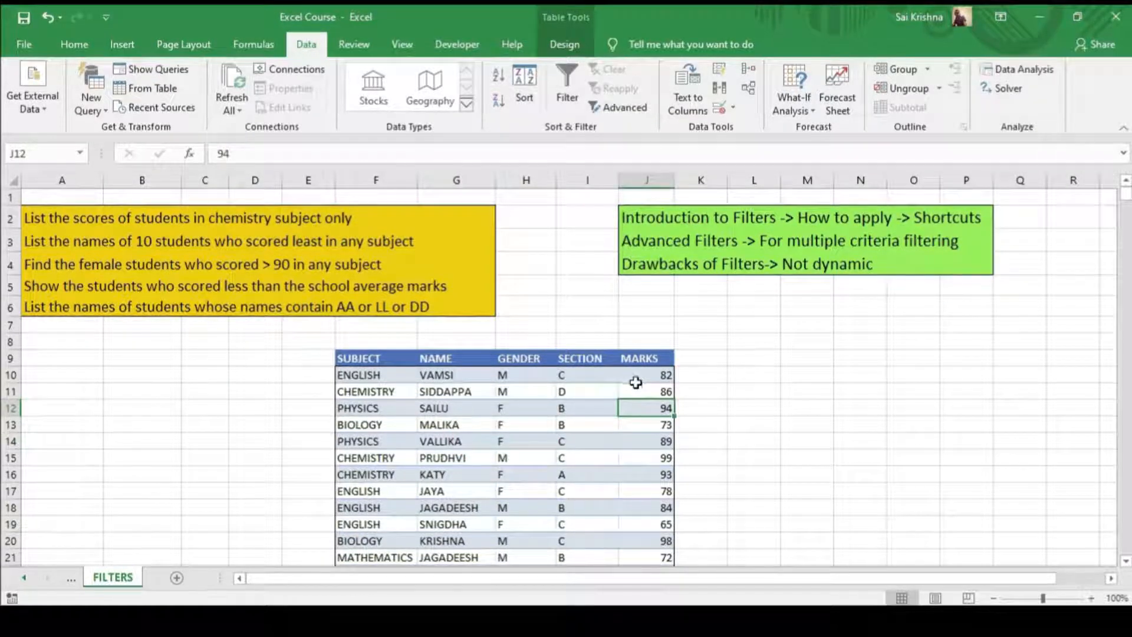
click(570, 83)
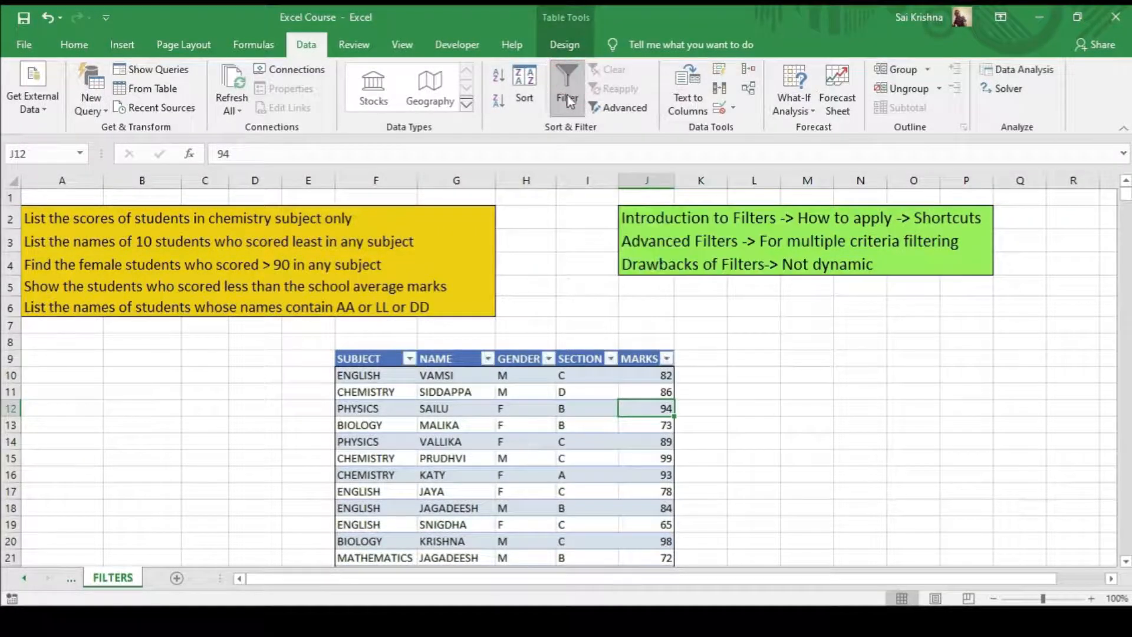
click(666, 359)
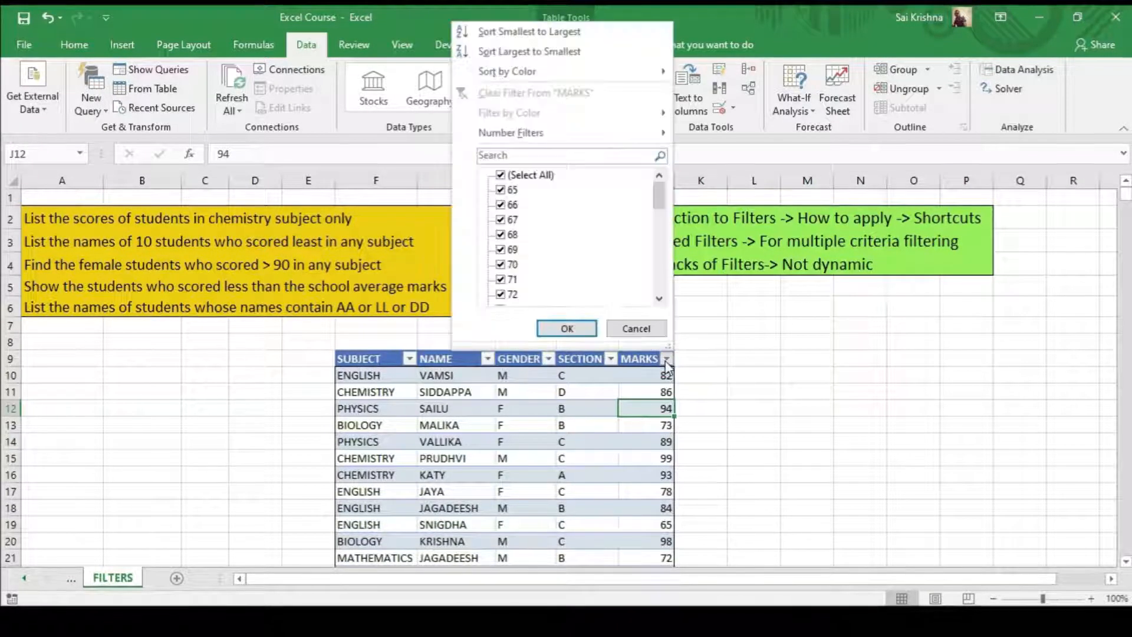
mouse_move(515, 139)
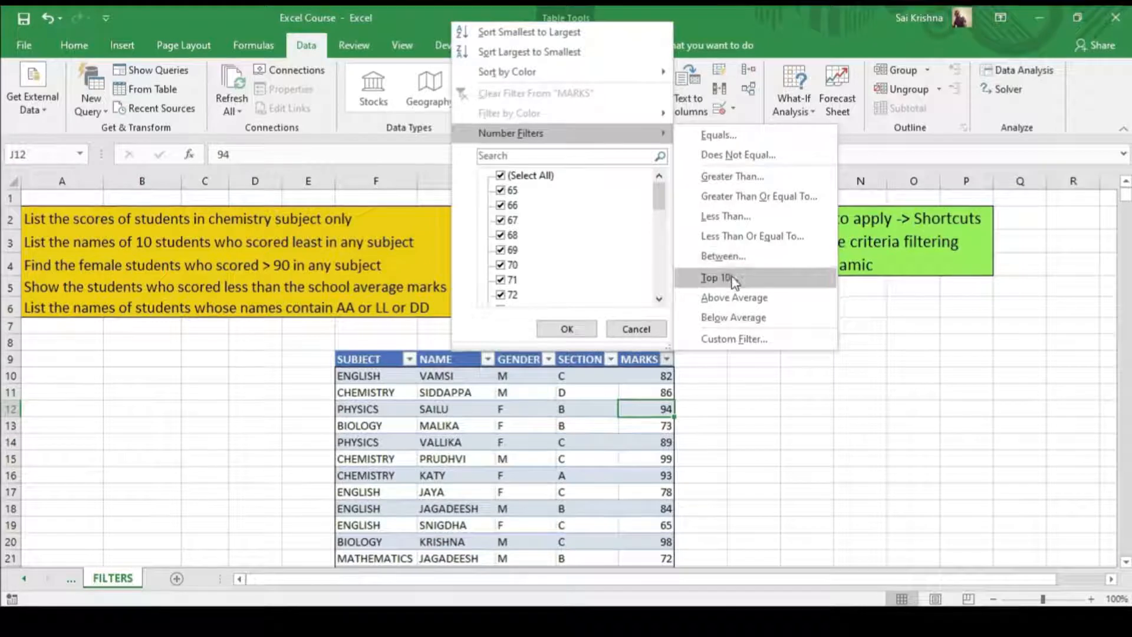
click(734, 318)
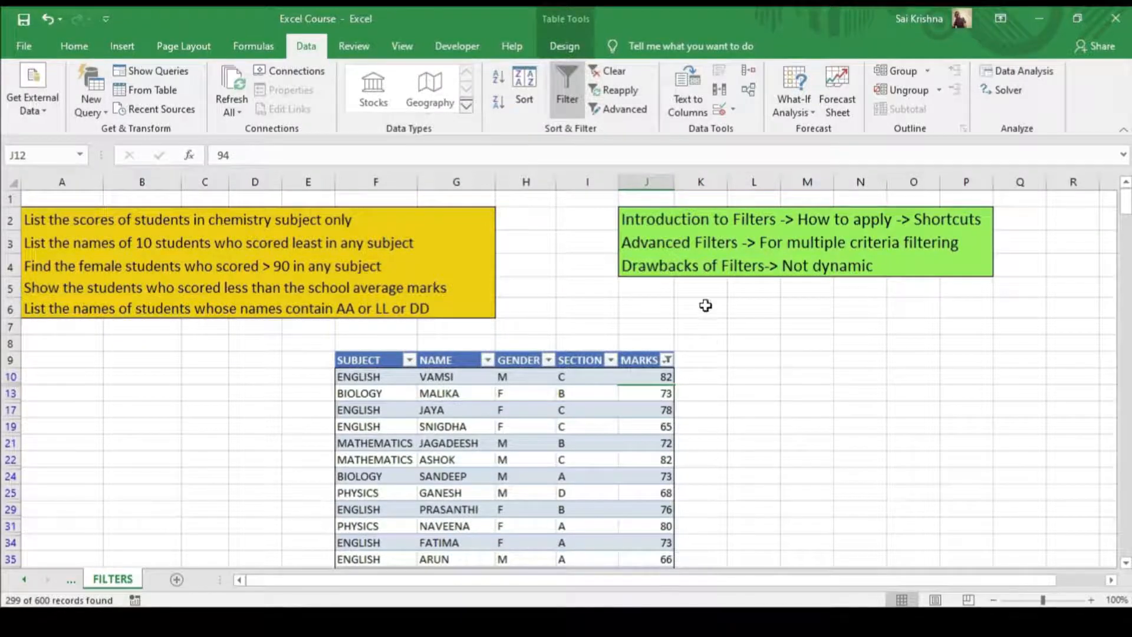
click(698, 329)
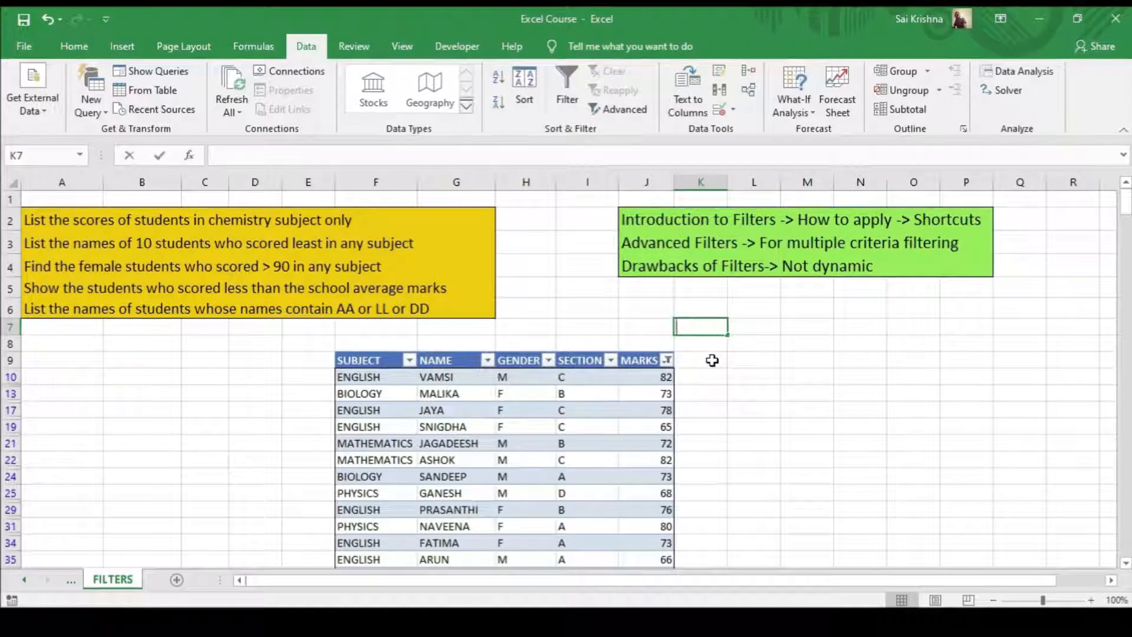
text(=)
key(Escape)
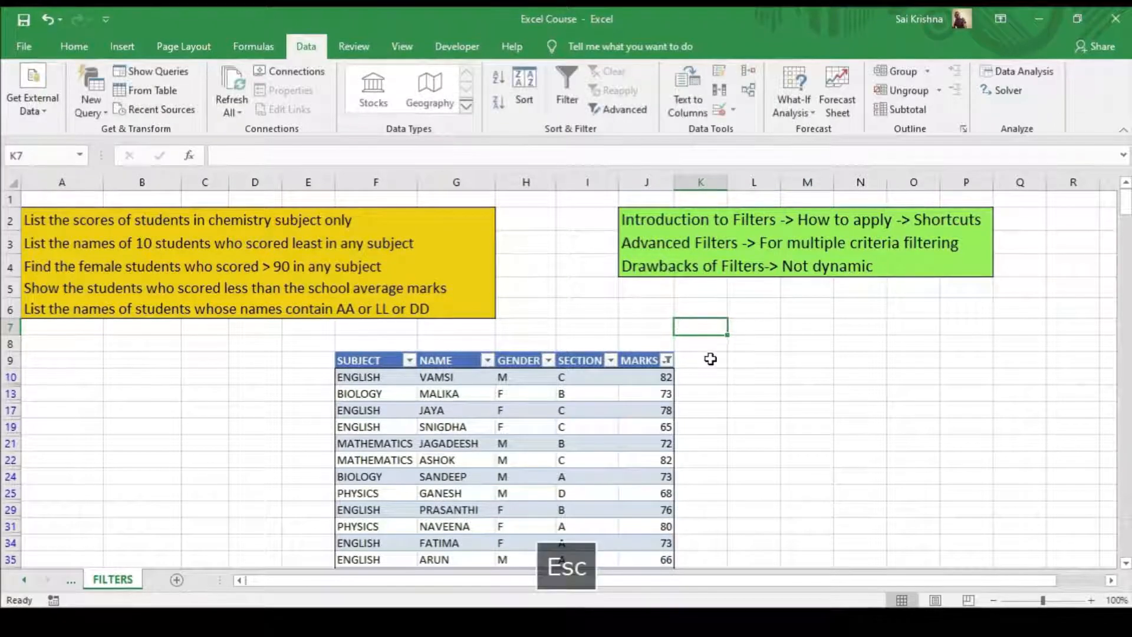
Turn off the table's filtering to show all student rows again and save the workbook
click(644, 426)
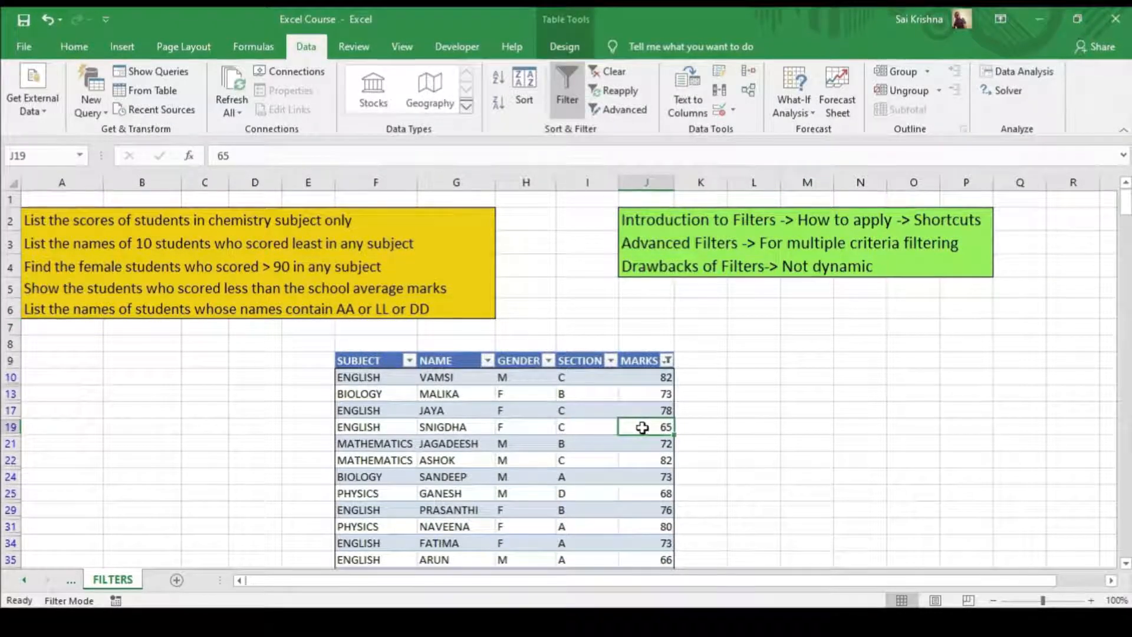
key(ctrl+shift+l)
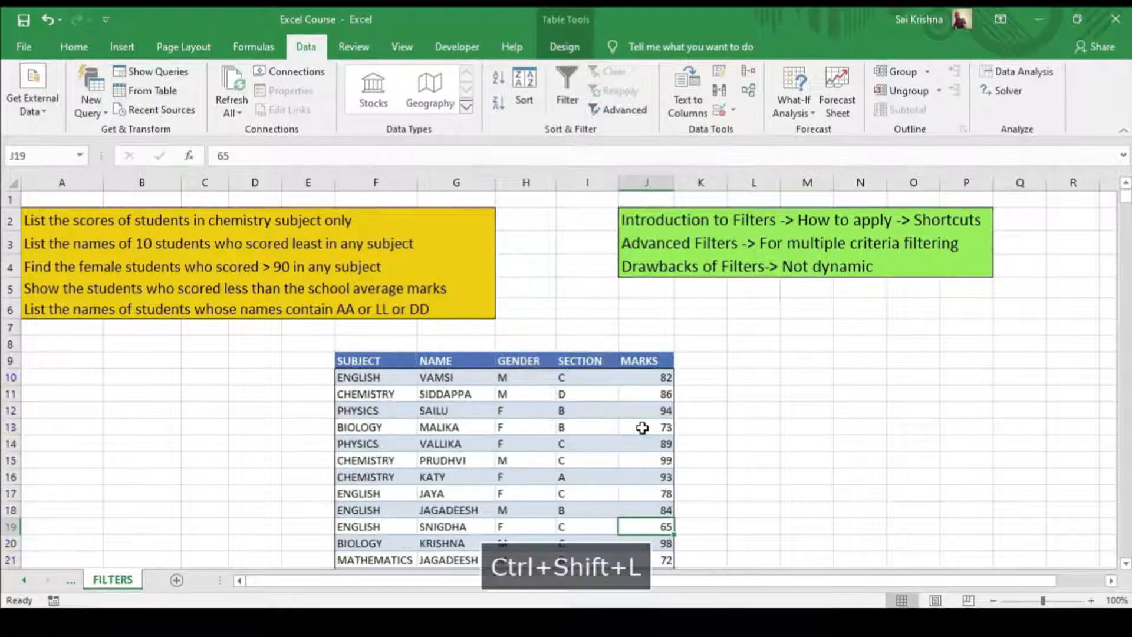
key(ctrl+s)
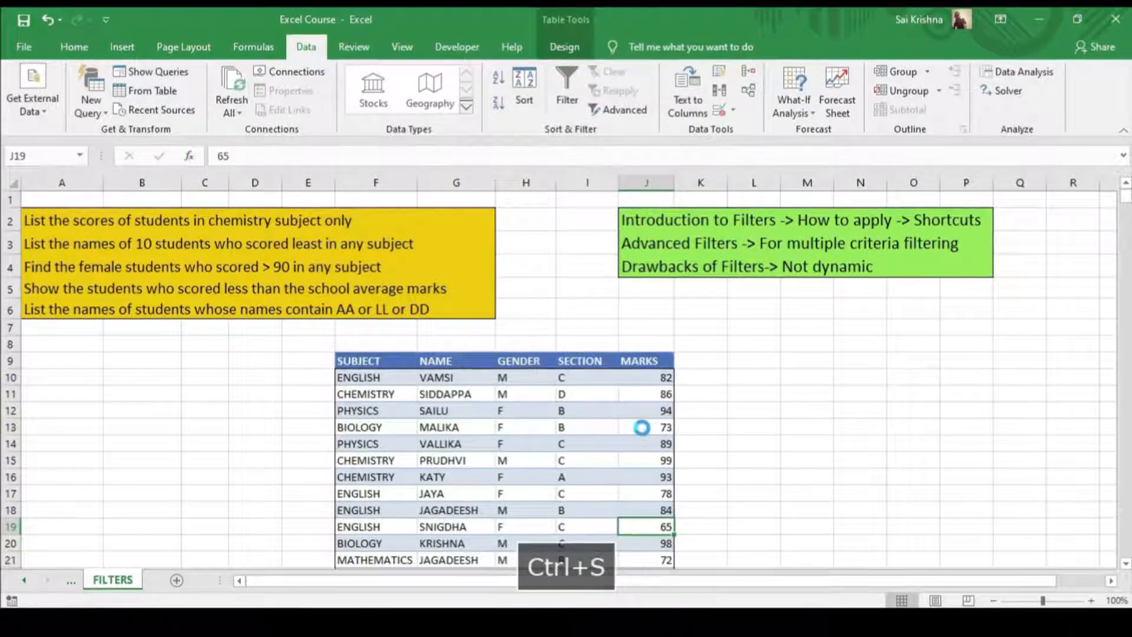
Try to calculate the average marks in cell L7 by referencing the MARKS header cell, then delete the formula
click(747, 329)
text(=AVER)
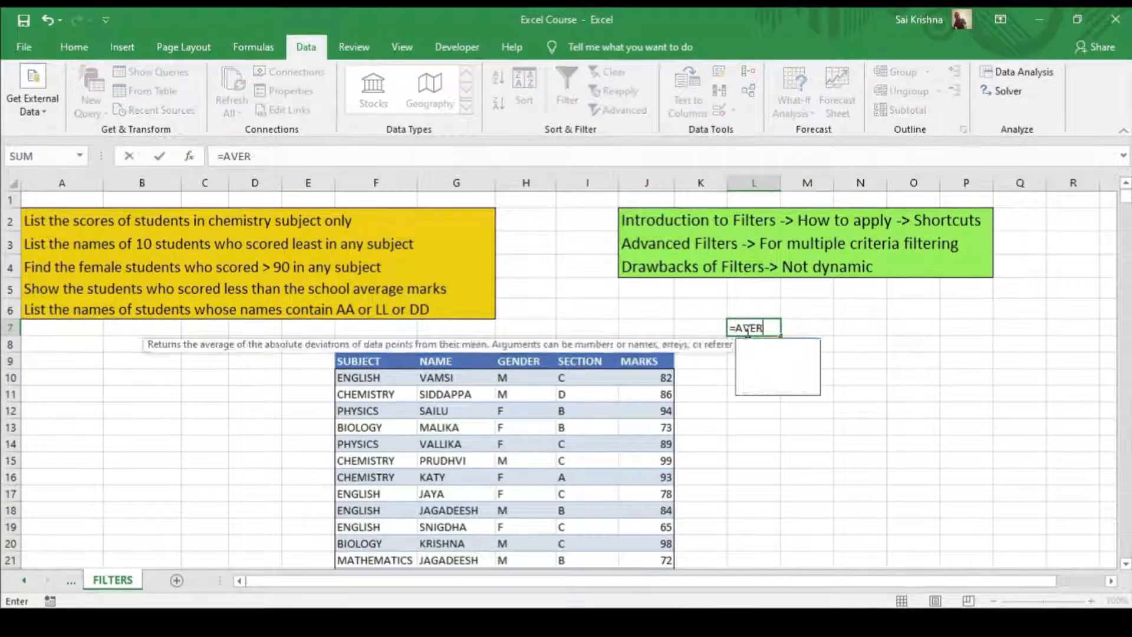
text(AGE()
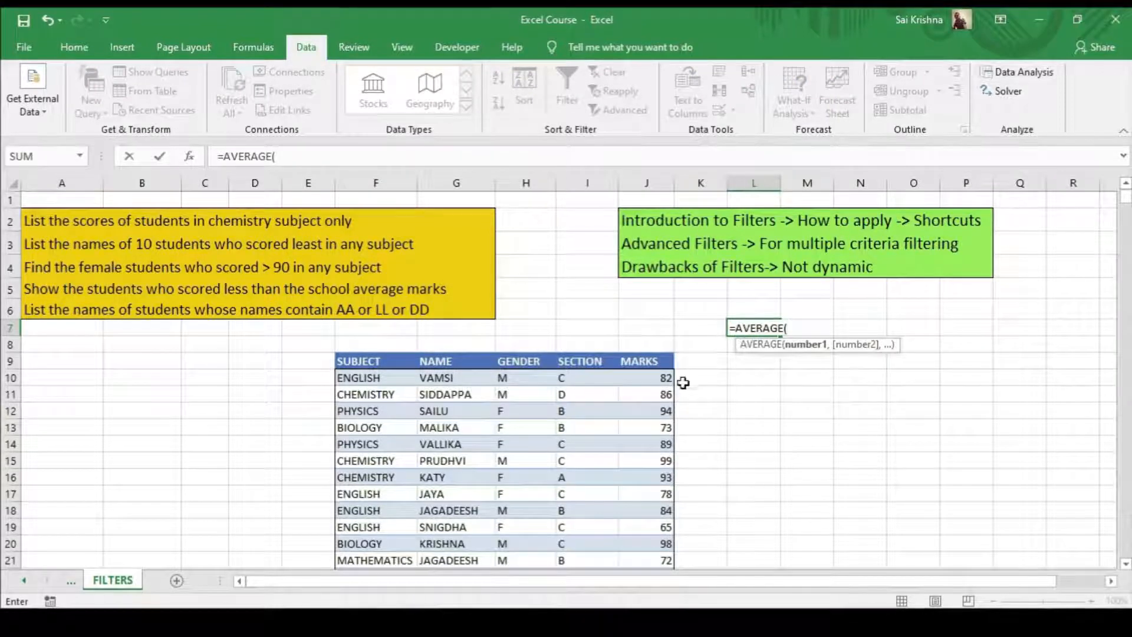
click(649, 361)
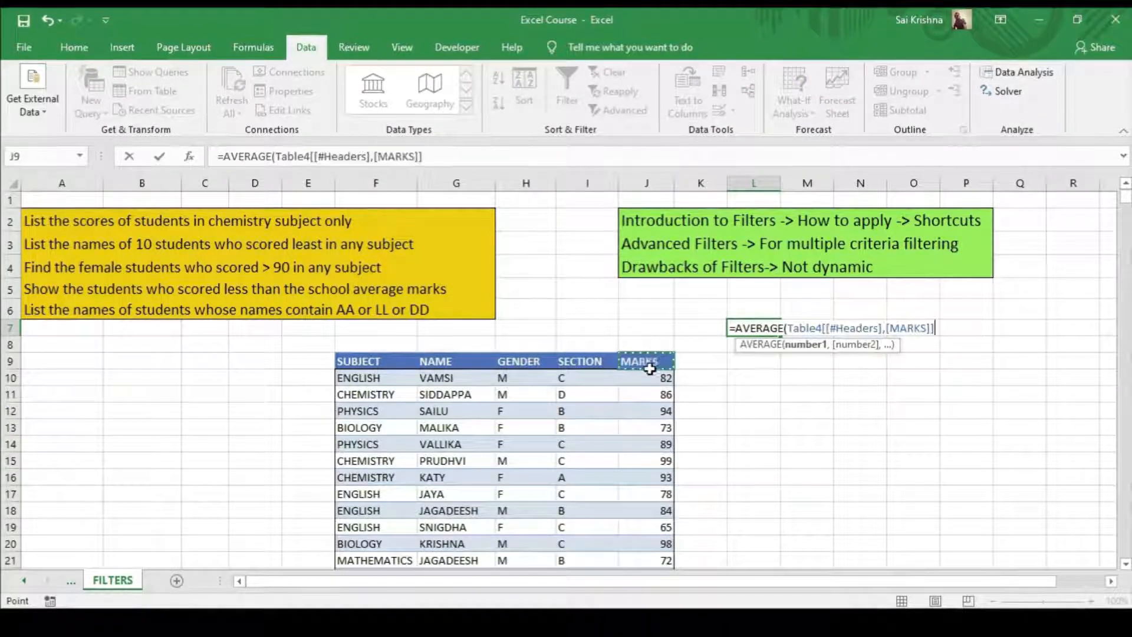
text())
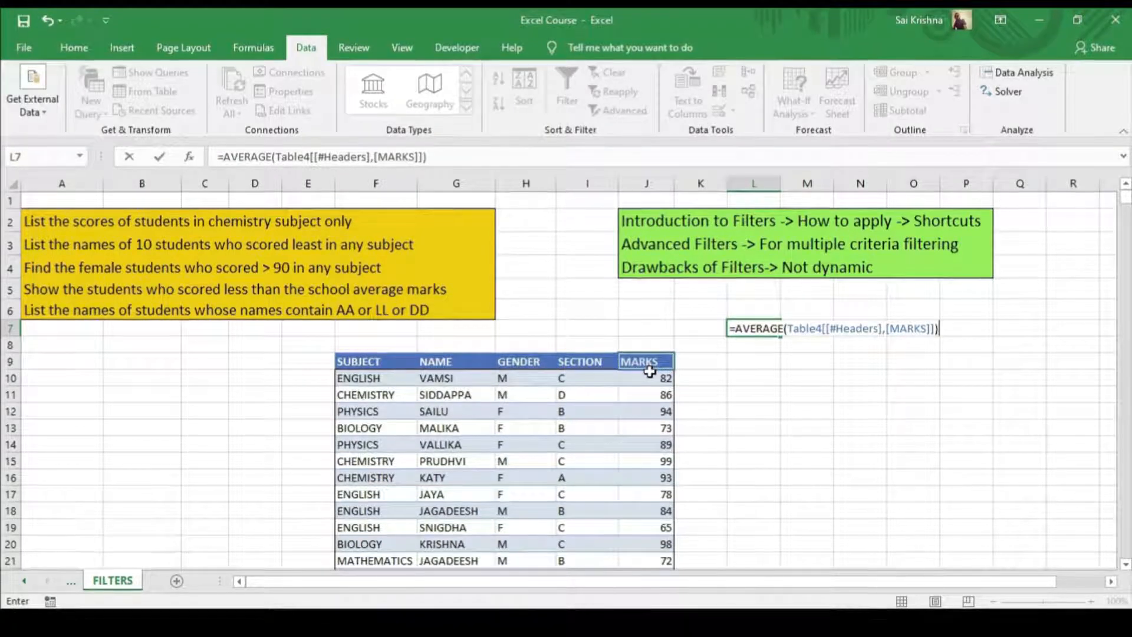
key(Return)
key(Up)
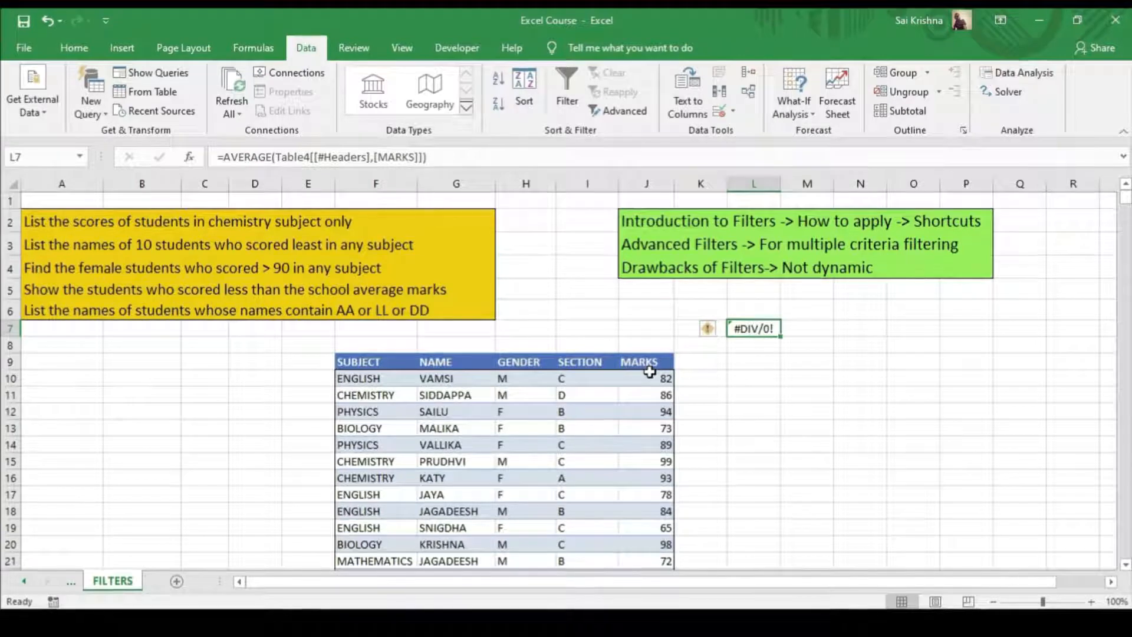
key(Delete)
Calculate the average of all values in the MARKS column in cell L7 with =AVERAGE(Table4[MARKS])
text(=)
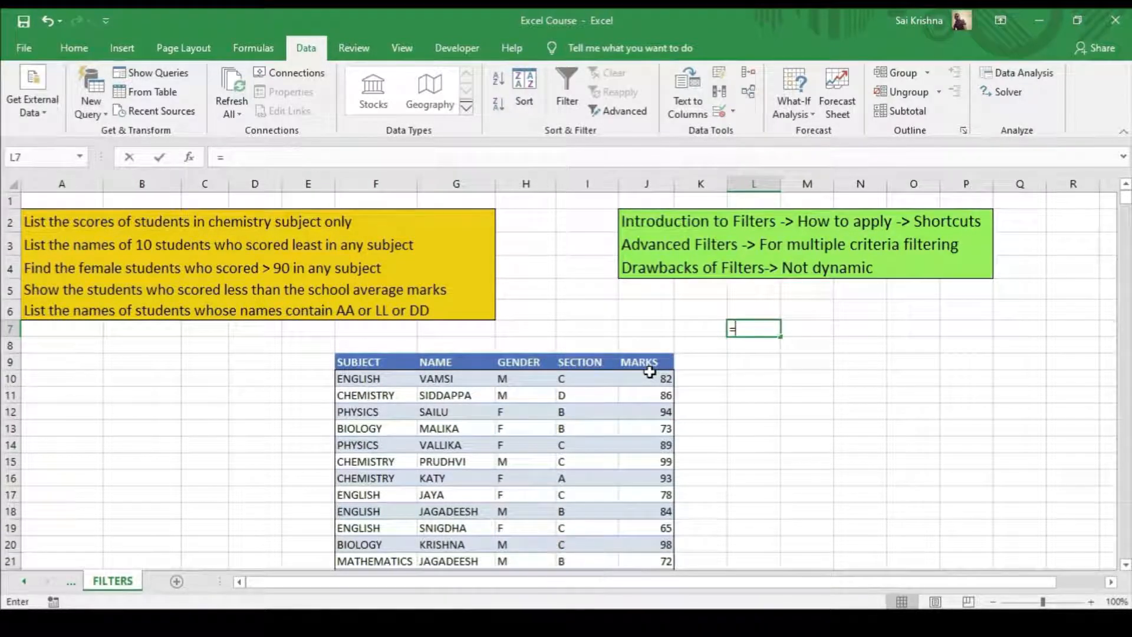
text(AVERAGE()
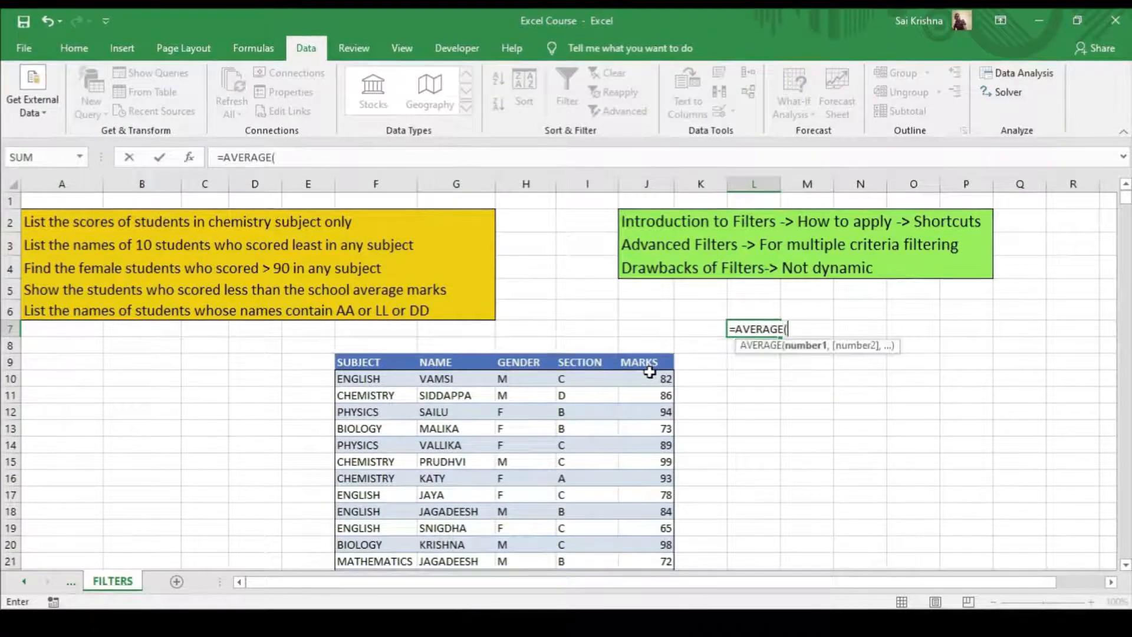
click(648, 381)
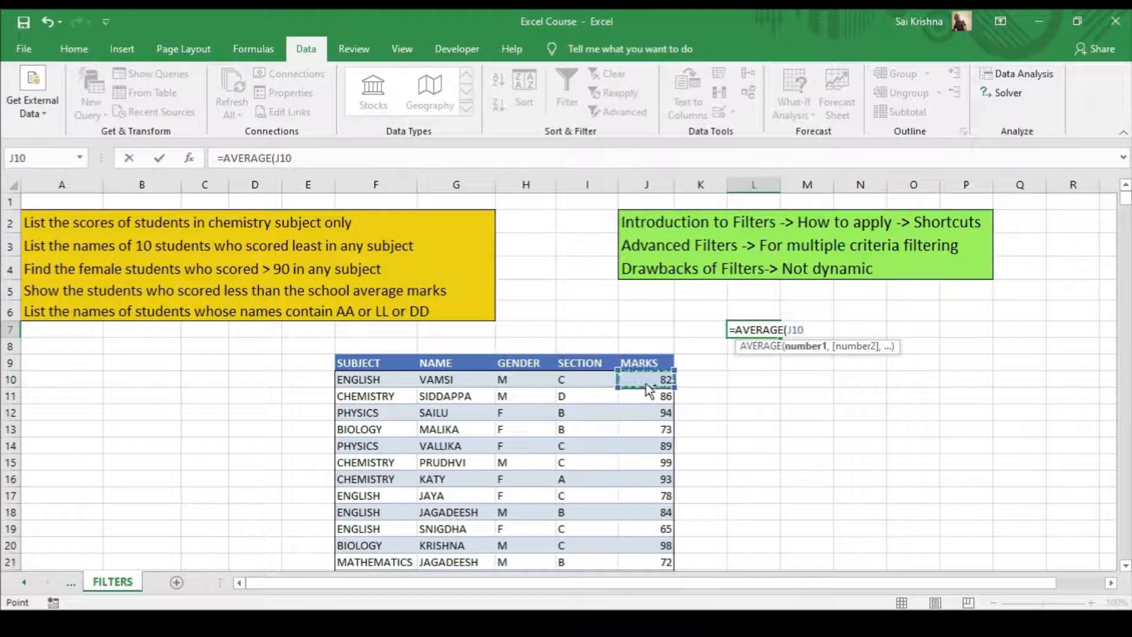
key(ctrl+shift+Down)
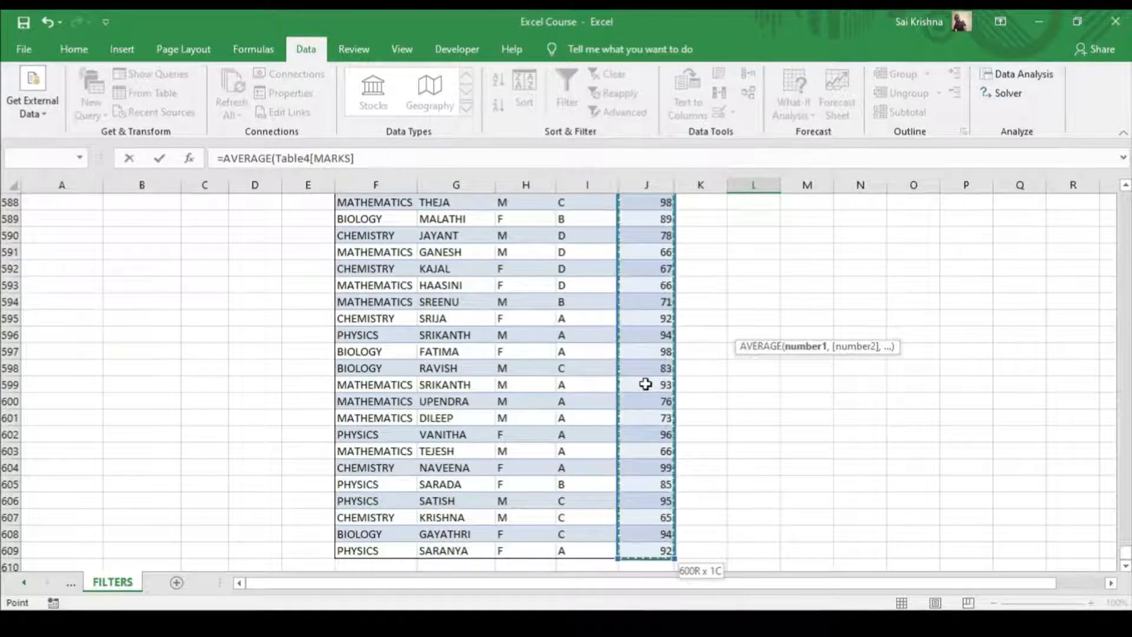
key(ctrl+BackSpace)
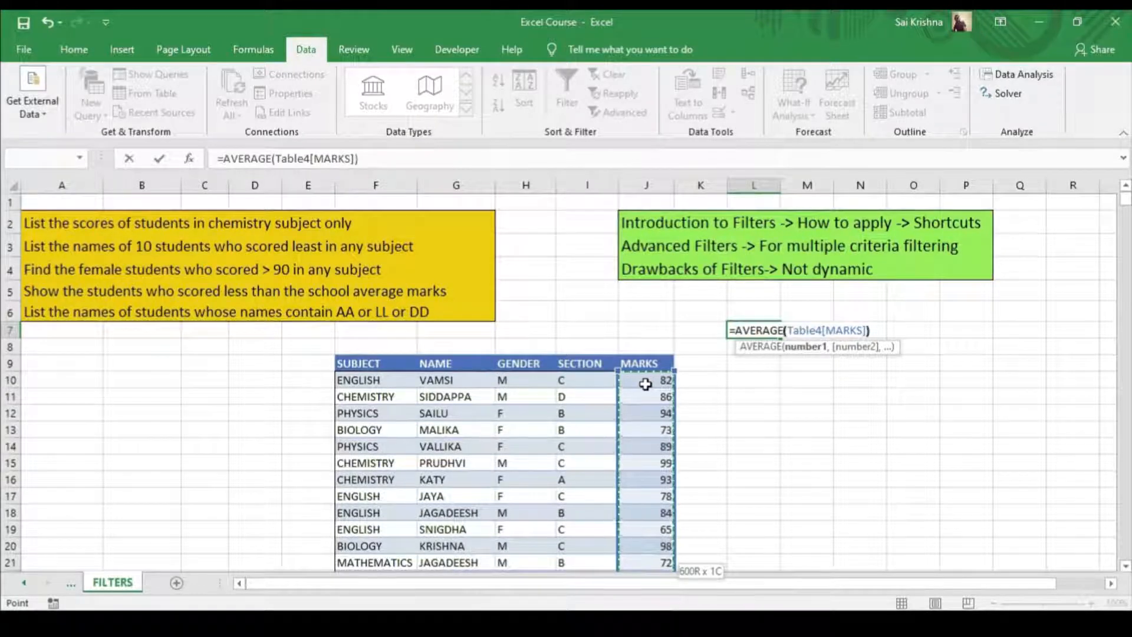
text())
key(Return)
key(Up)
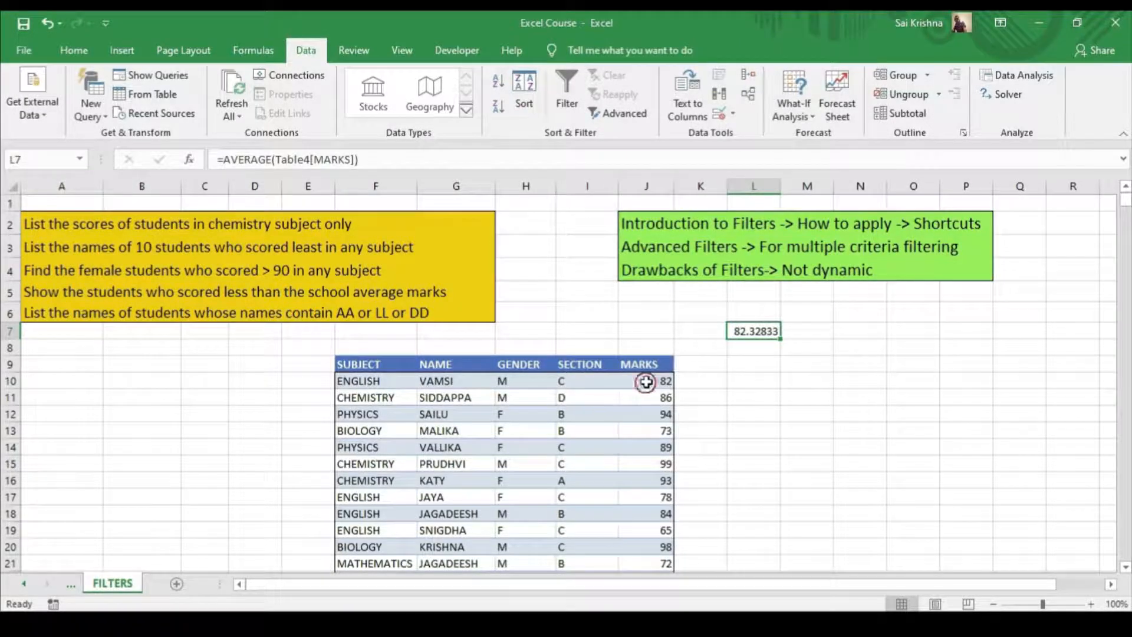
Turn on filtering for the table and apply the Below Average number filter to the MARKS column
click(645, 385)
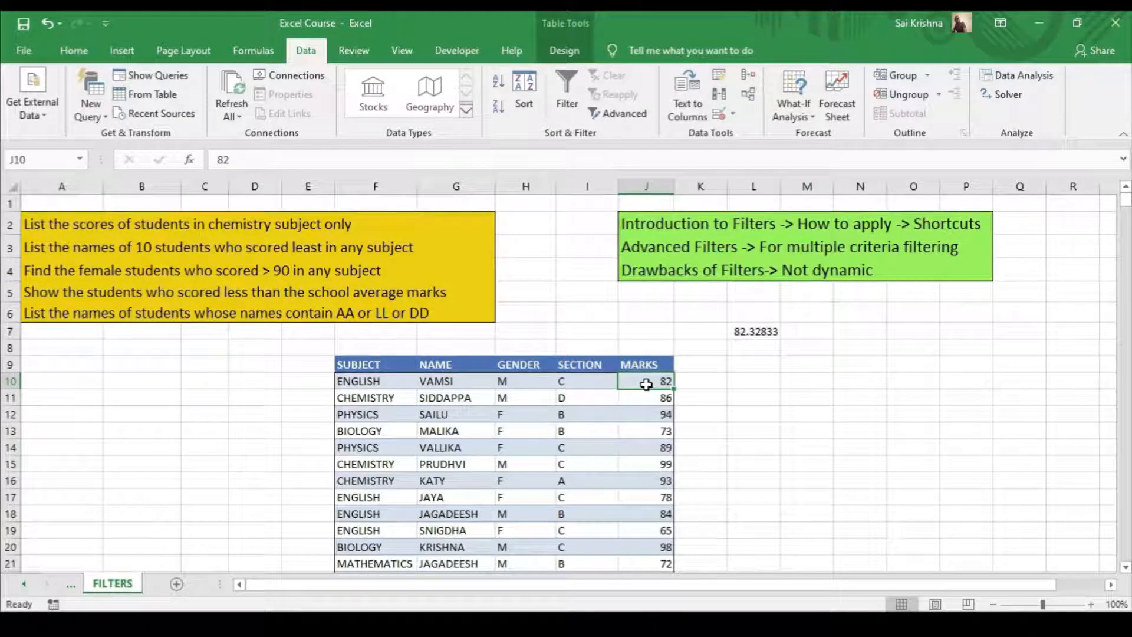
click(566, 95)
click(666, 361)
mouse_move(634, 145)
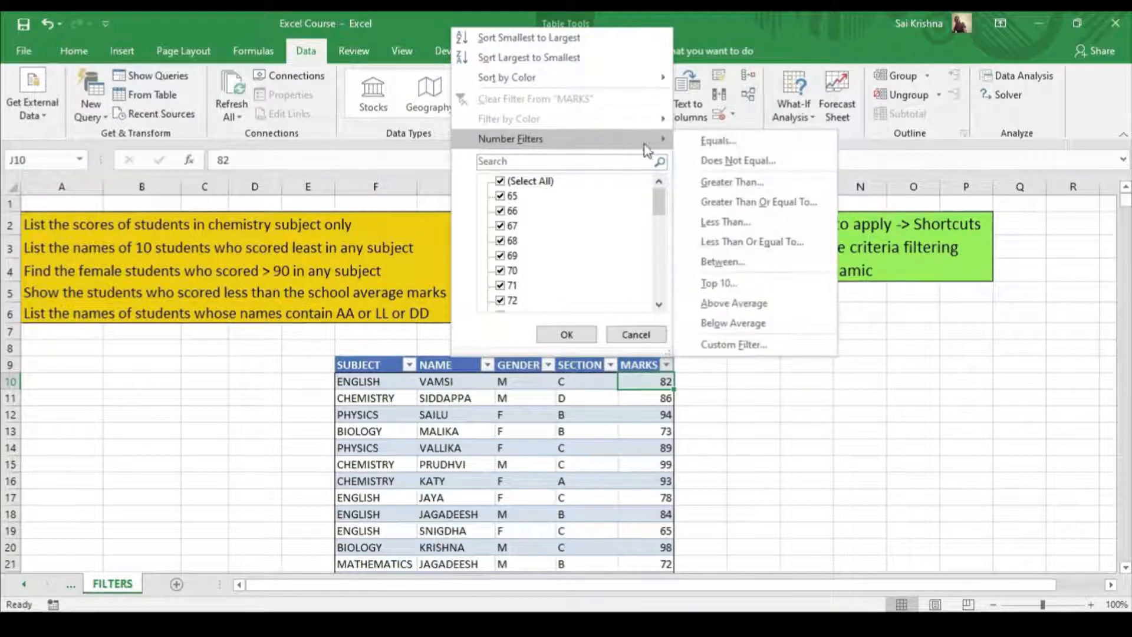
click(733, 323)
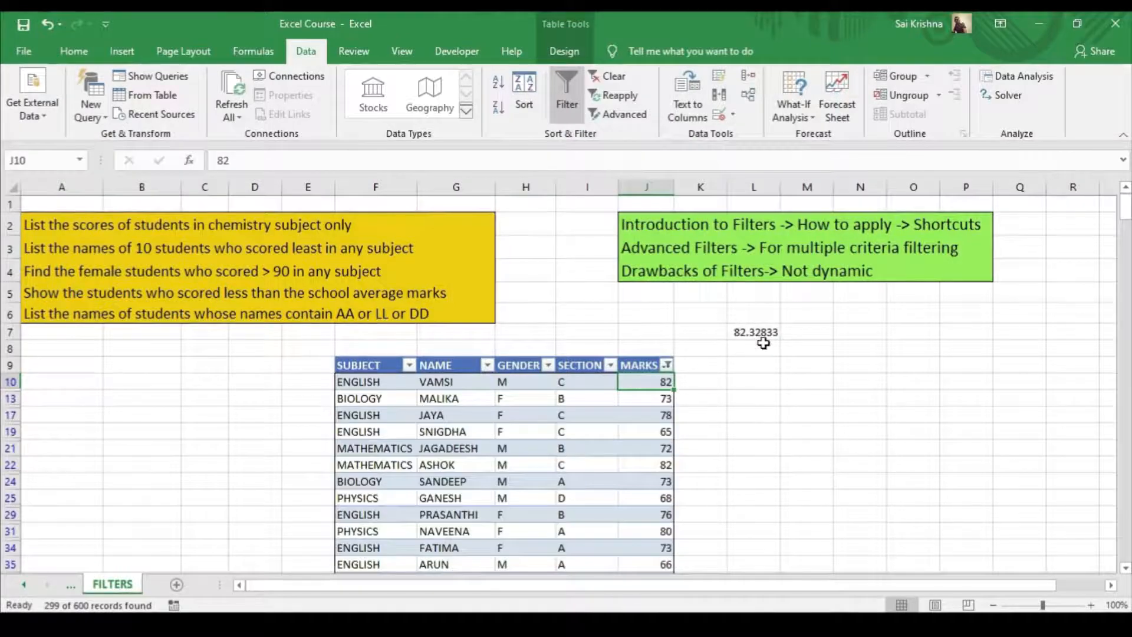
Look through the below-average rows, turn off the table's filtering, and save the workbook
scroll(655, 405, down, 2)
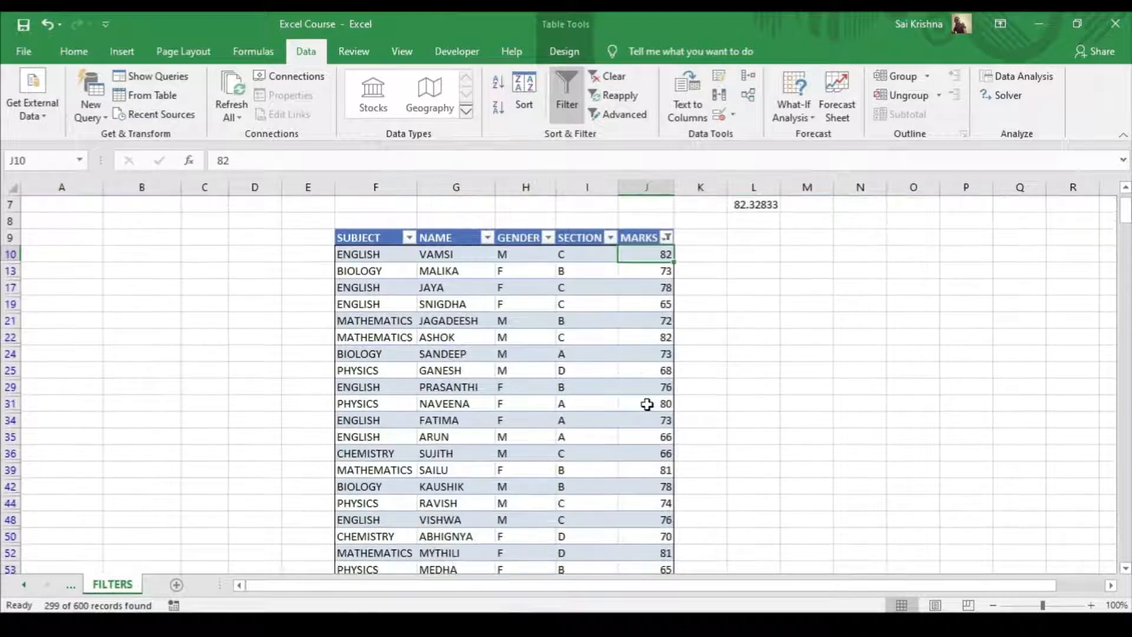
scroll(647, 403, down, 6)
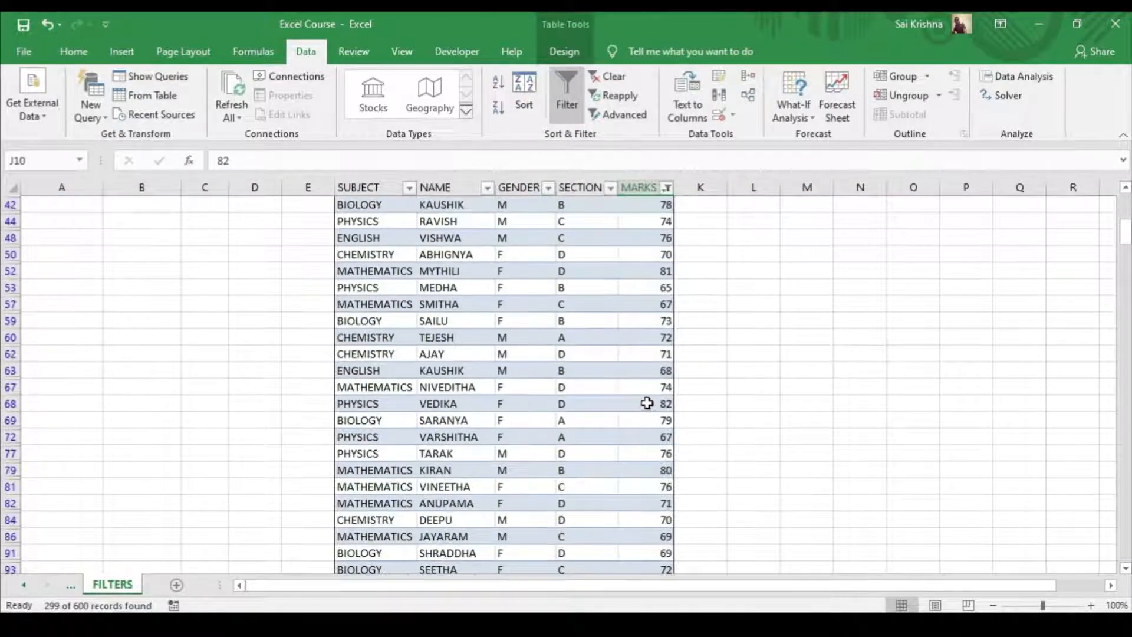
scroll(646, 402, up, 4)
scroll(647, 403, up, 4)
click(626, 457)
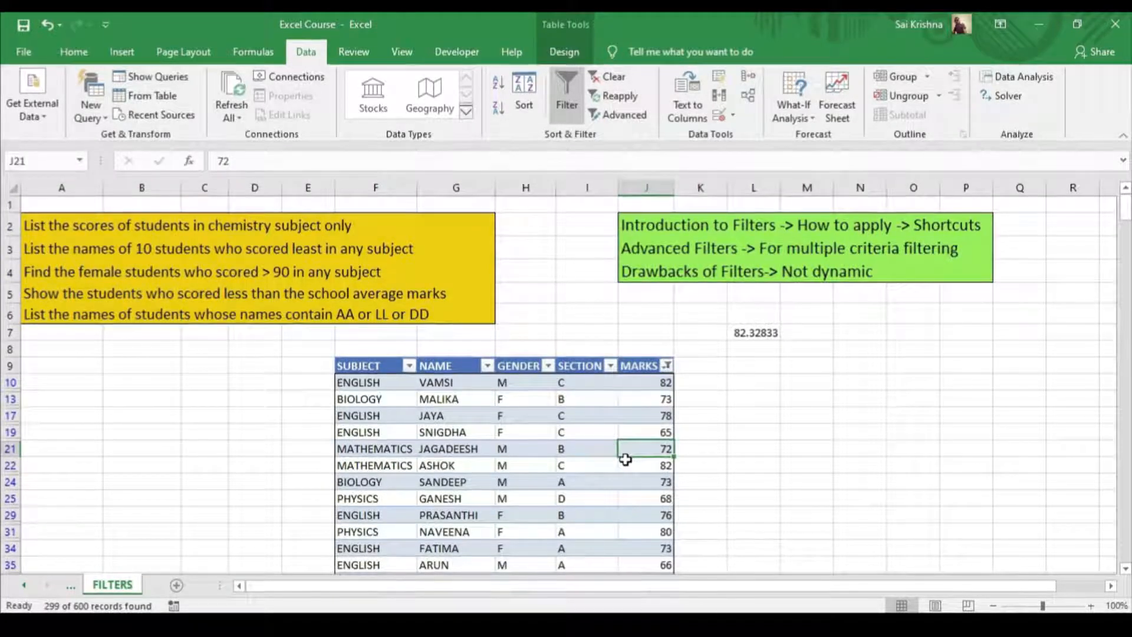
key(ctrl+shift+l)
key(ctrl+s)
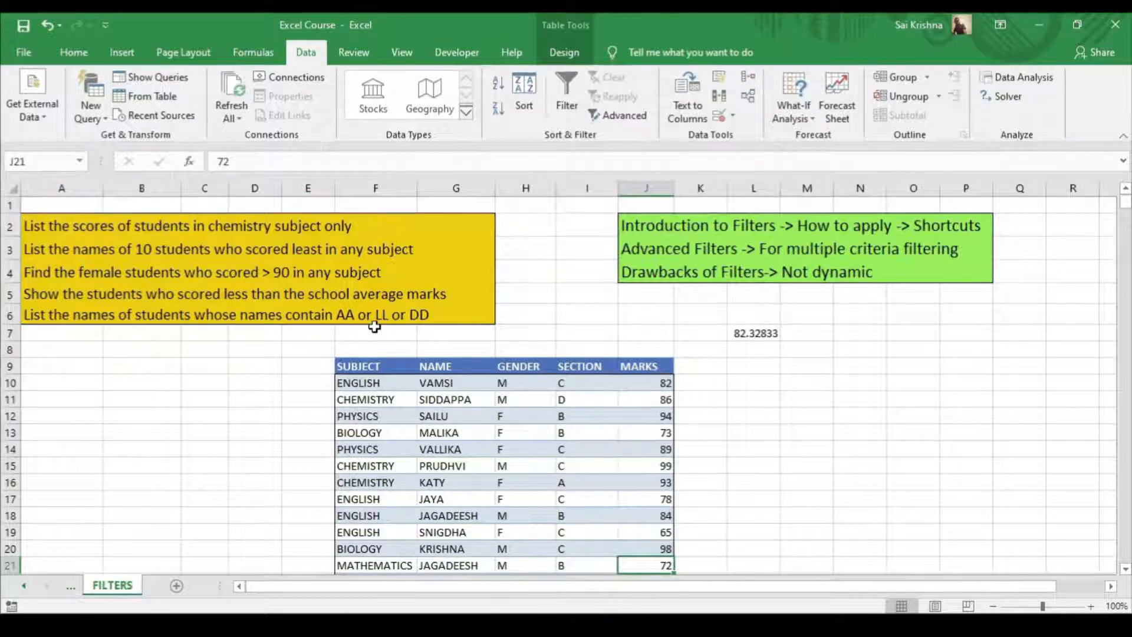
Turn on filtering for the student scores table
click(527, 464)
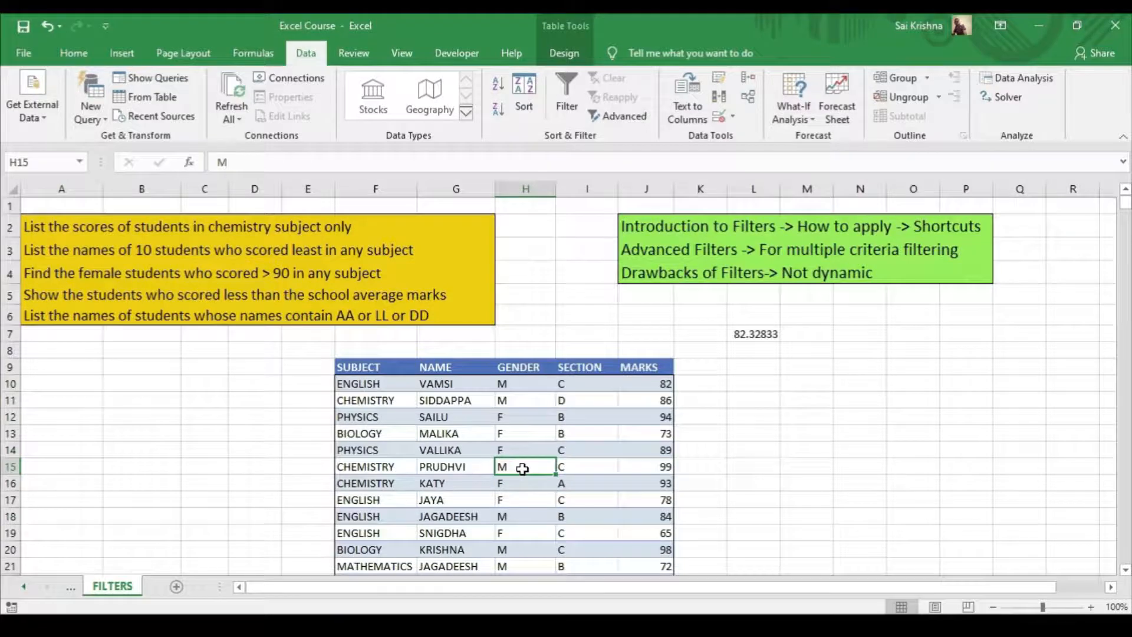
click(448, 428)
click(567, 94)
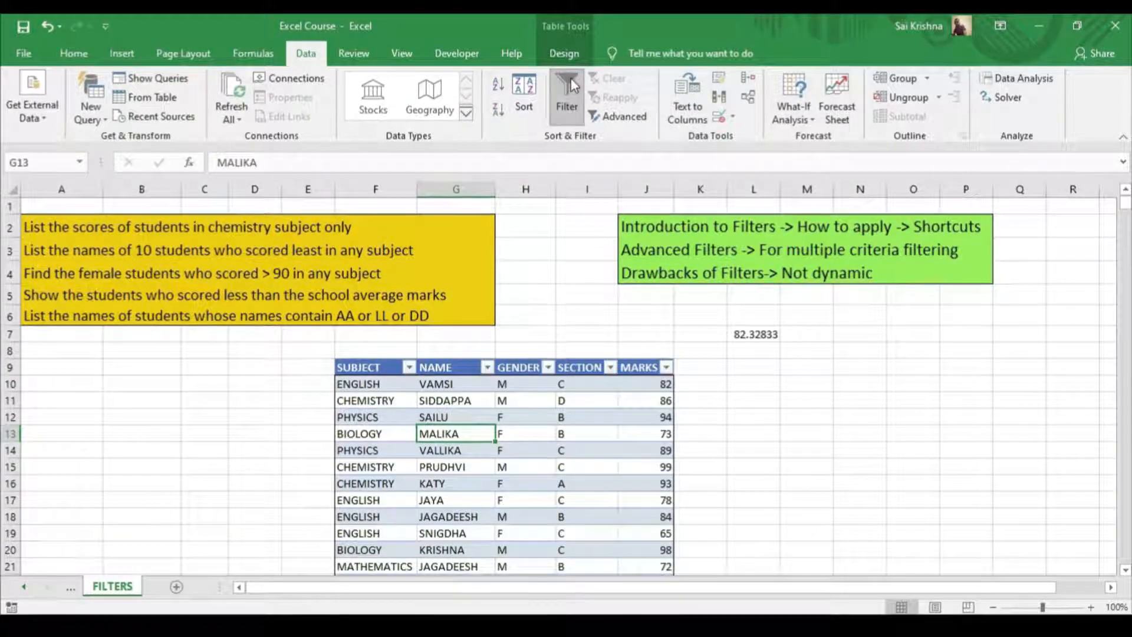
Examine the criteria fields of the Contains text filter for the NAME column and close it without applying
click(487, 367)
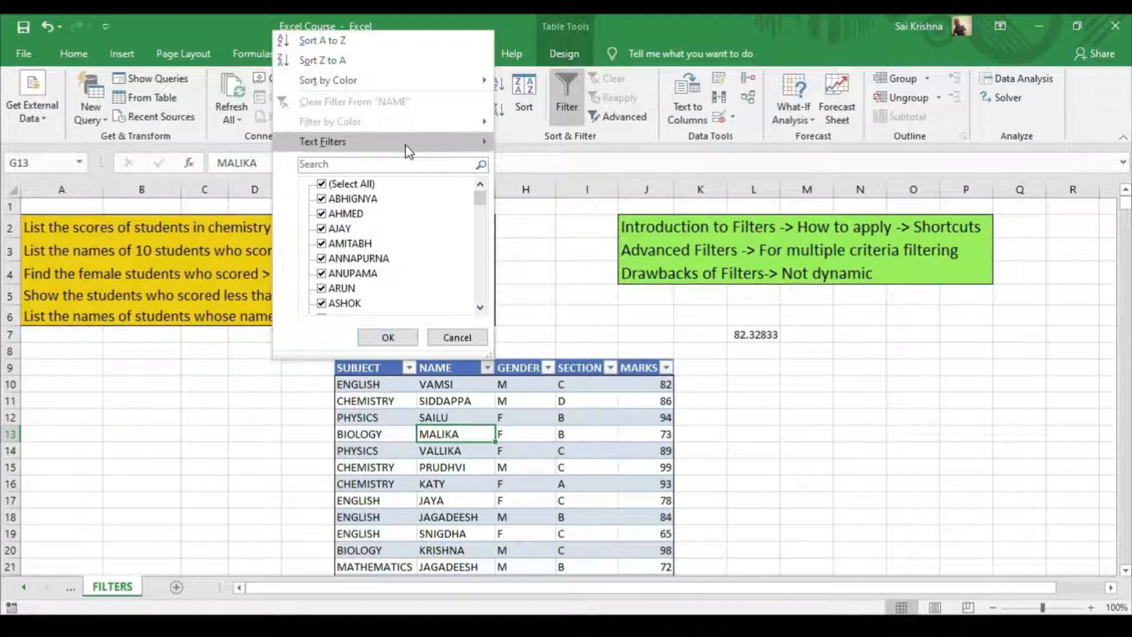
mouse_move(451, 145)
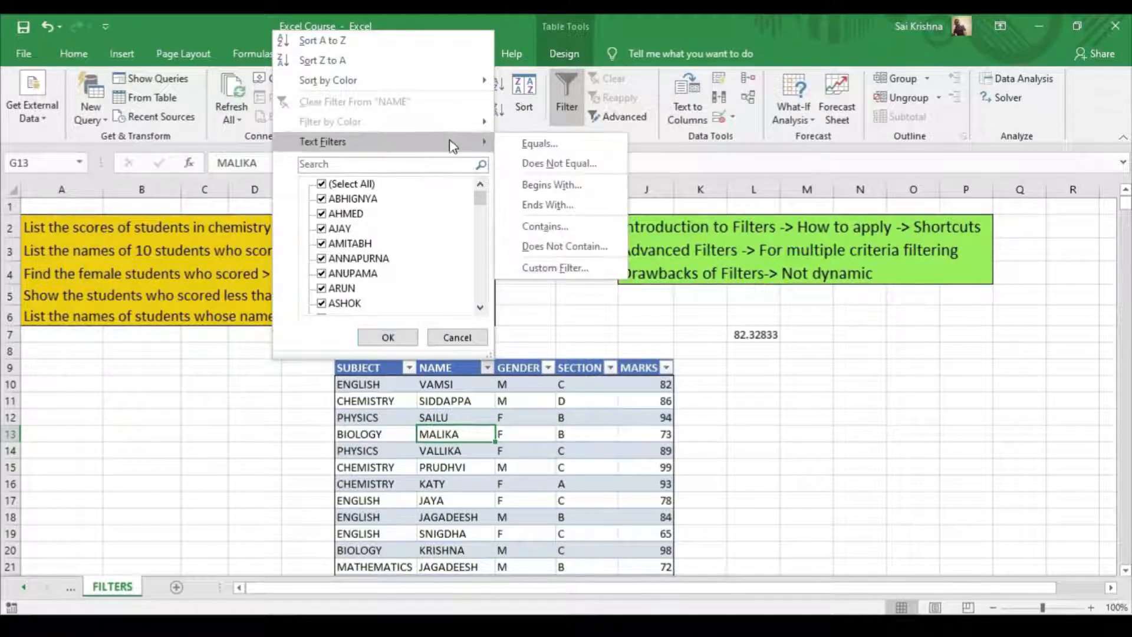
click(568, 227)
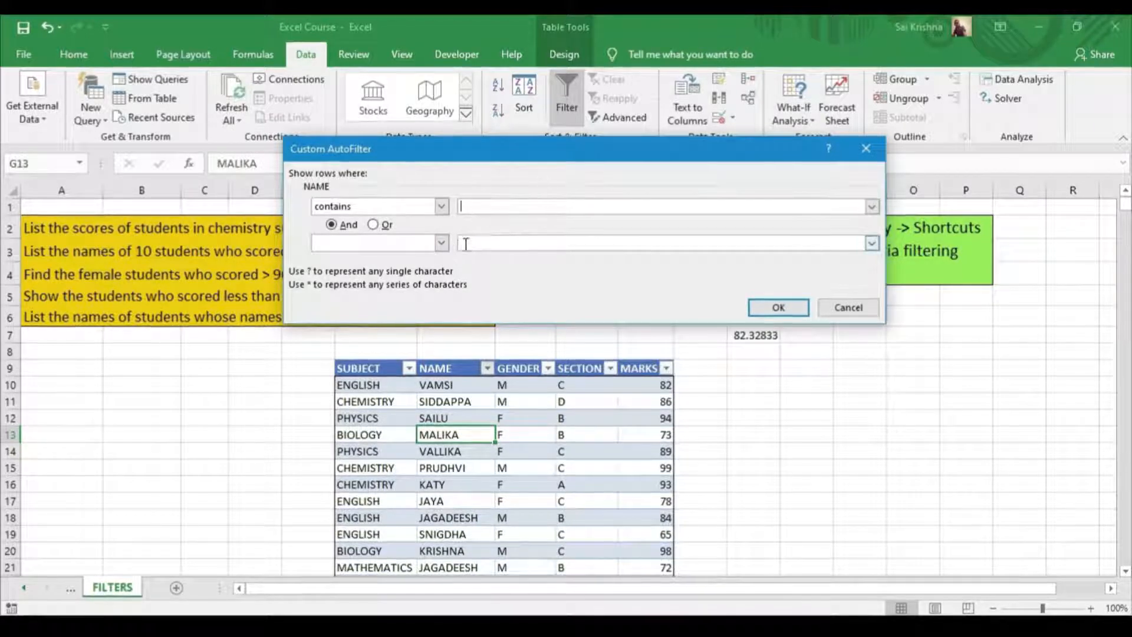
click(850, 307)
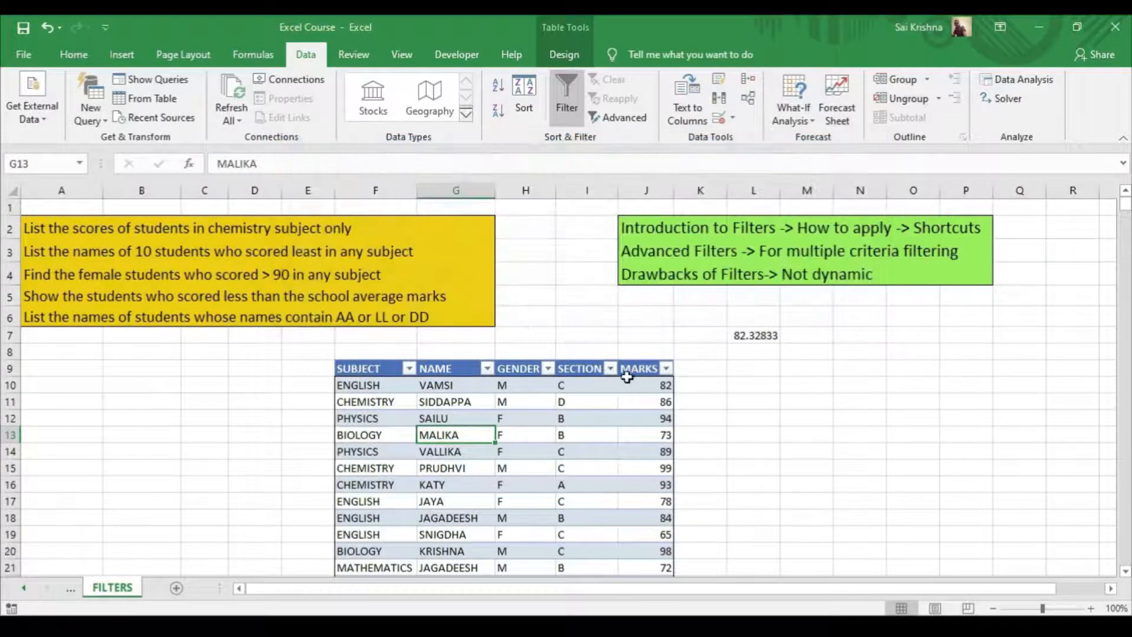
Examine the two-condition Between number filter for the MARKS column and close it without applying
click(666, 369)
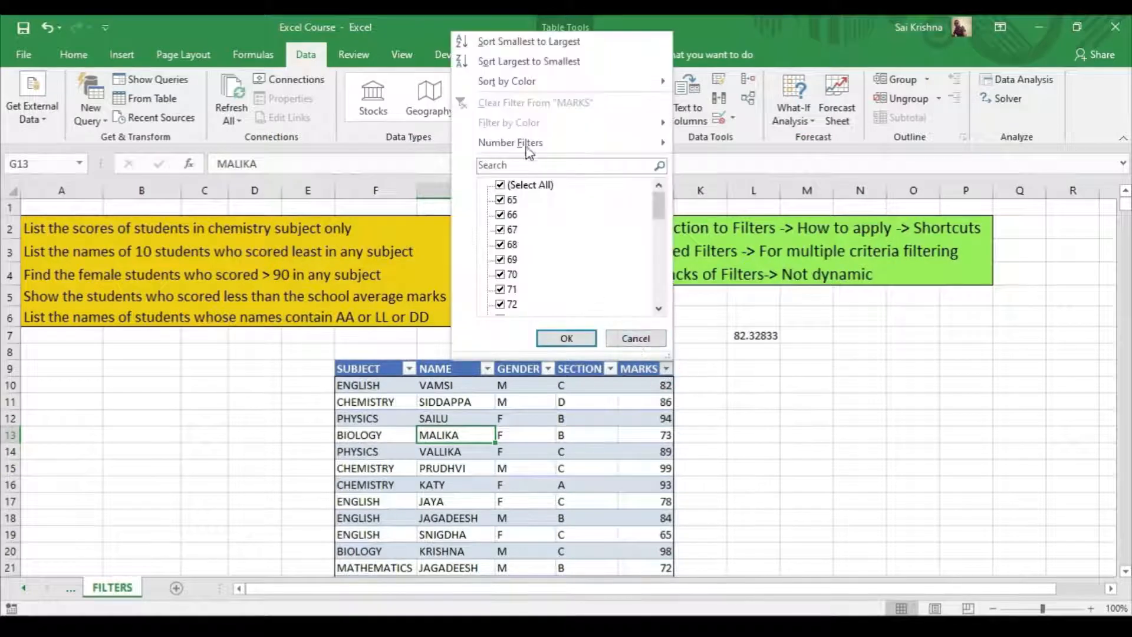
mouse_move(527, 146)
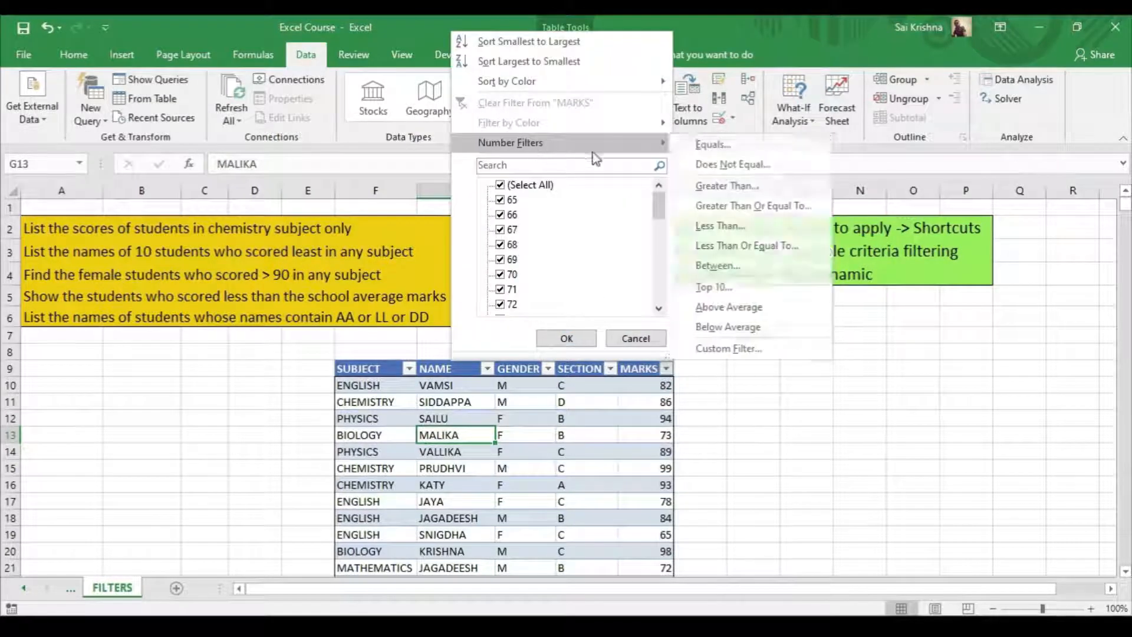
click(759, 266)
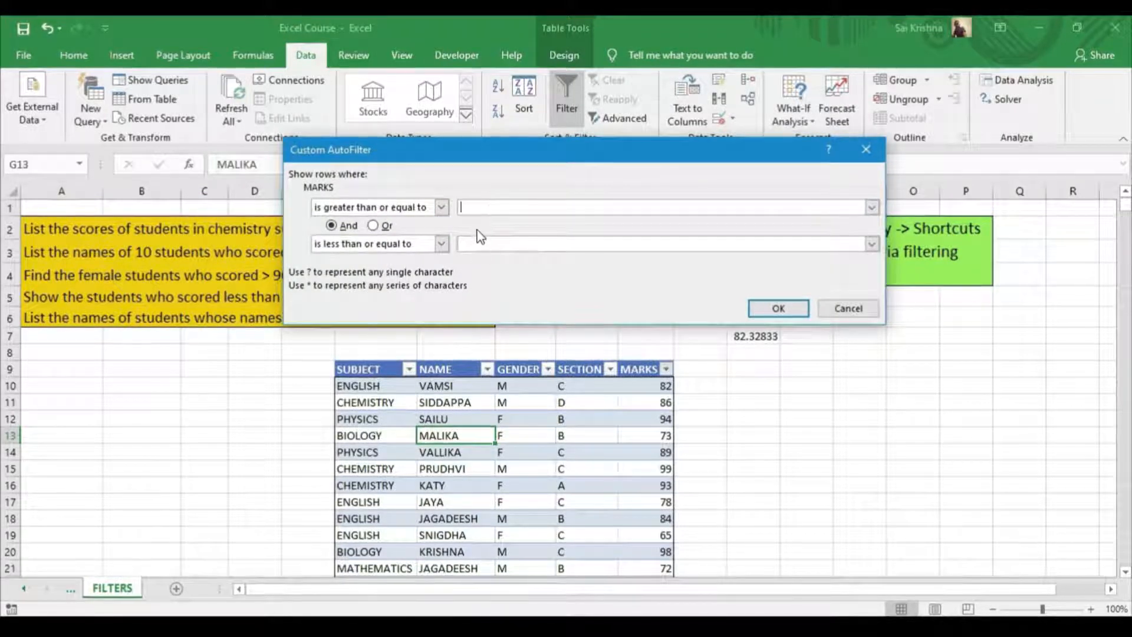
click(862, 311)
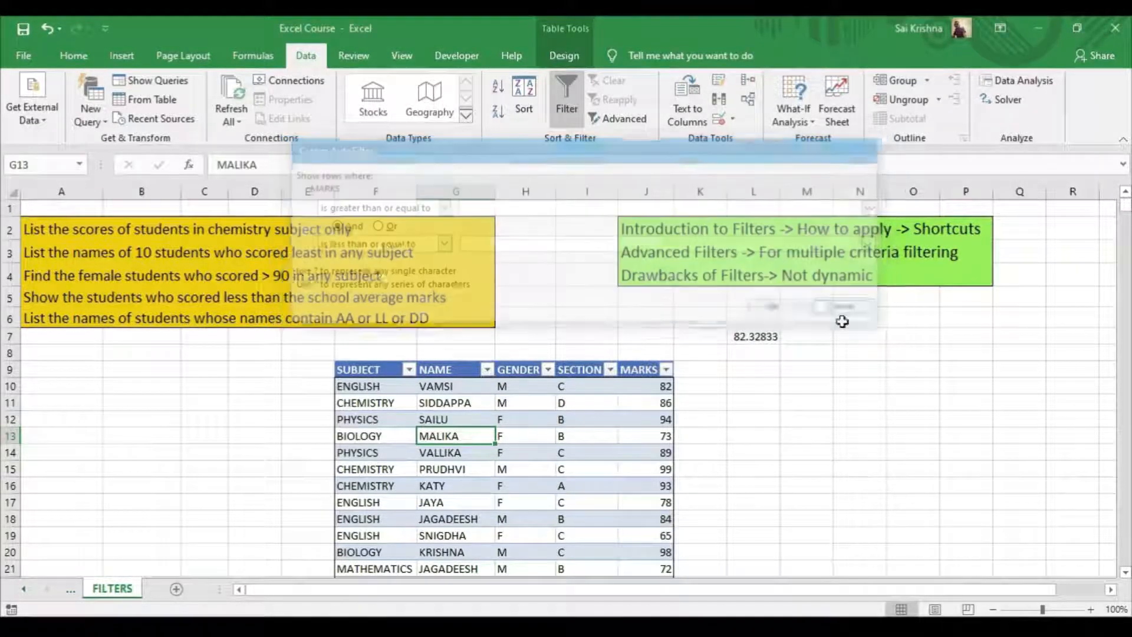
Examine the action, list range, criteria range and copy options of Advanced Filter and close it without applying
click(367, 324)
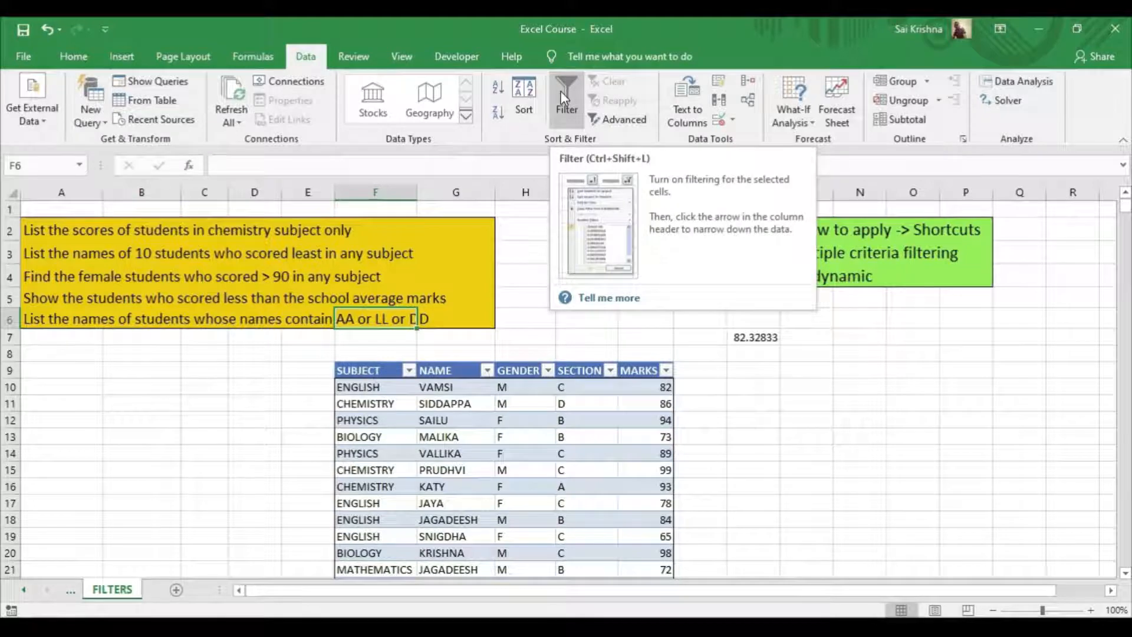
click(614, 124)
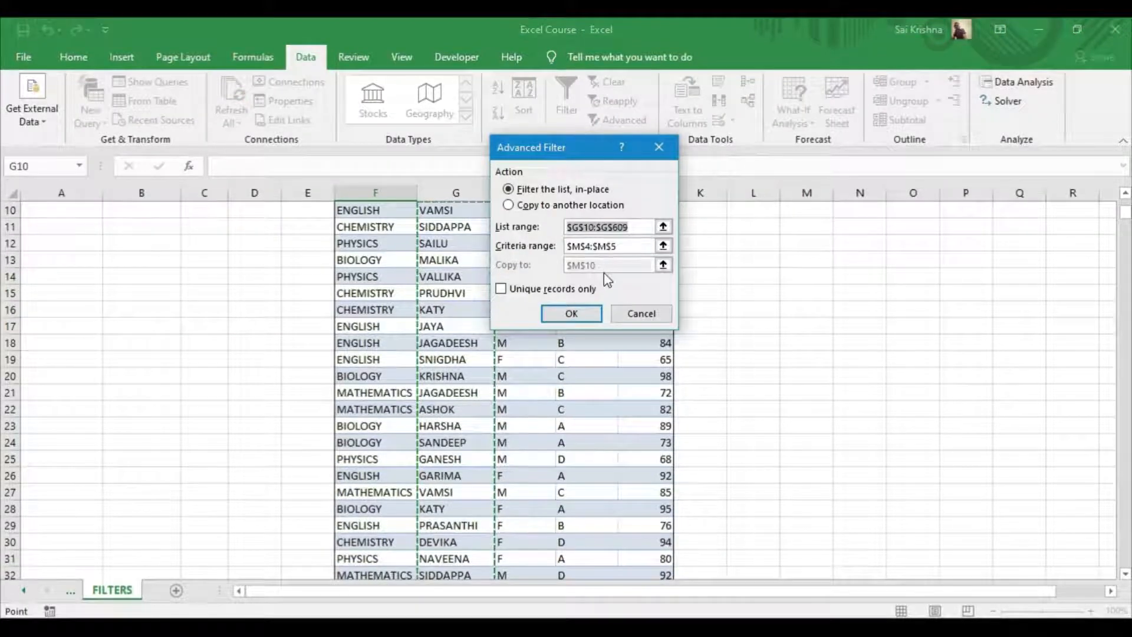
scroll(606, 277, up, 2)
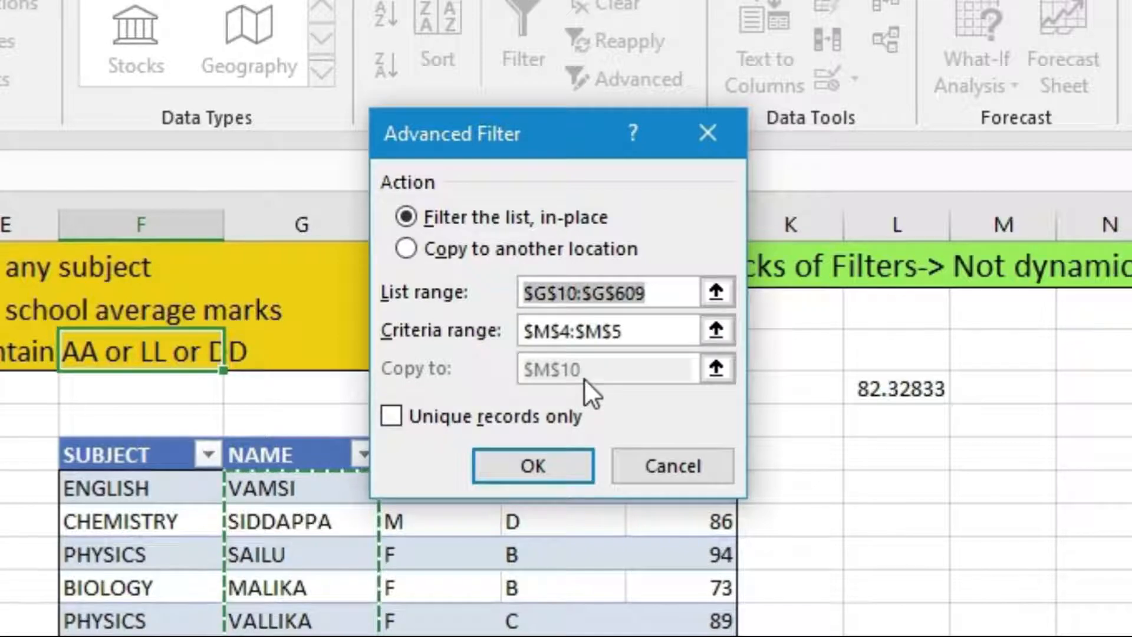
click(690, 466)
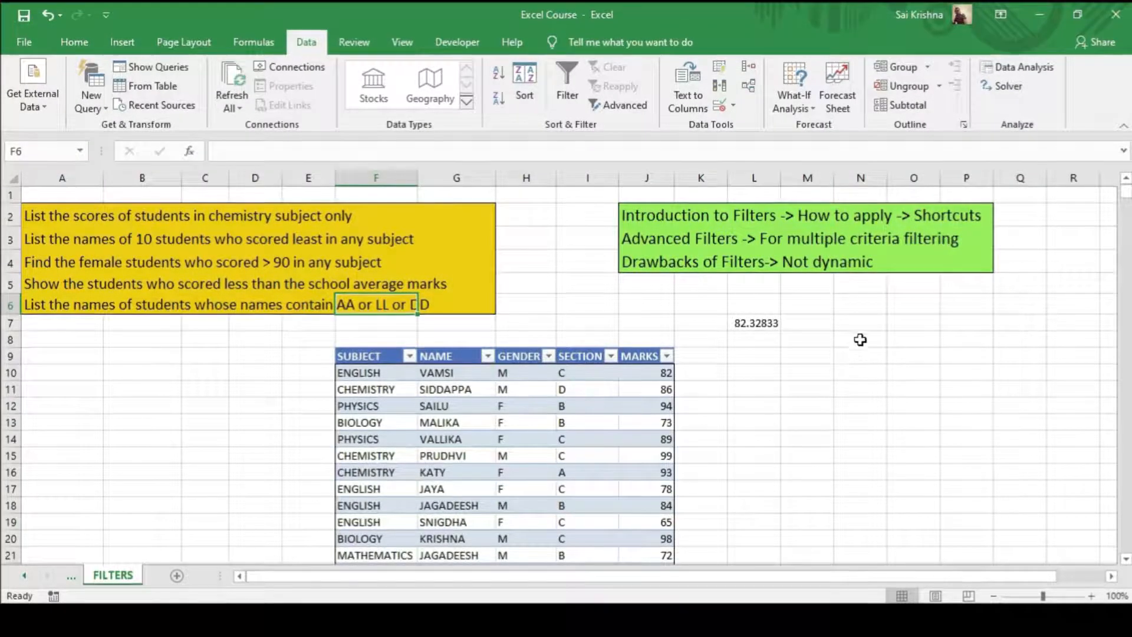
Enter NAME in cell N6 as the header of a criteria range, matching the table's column header
click(856, 306)
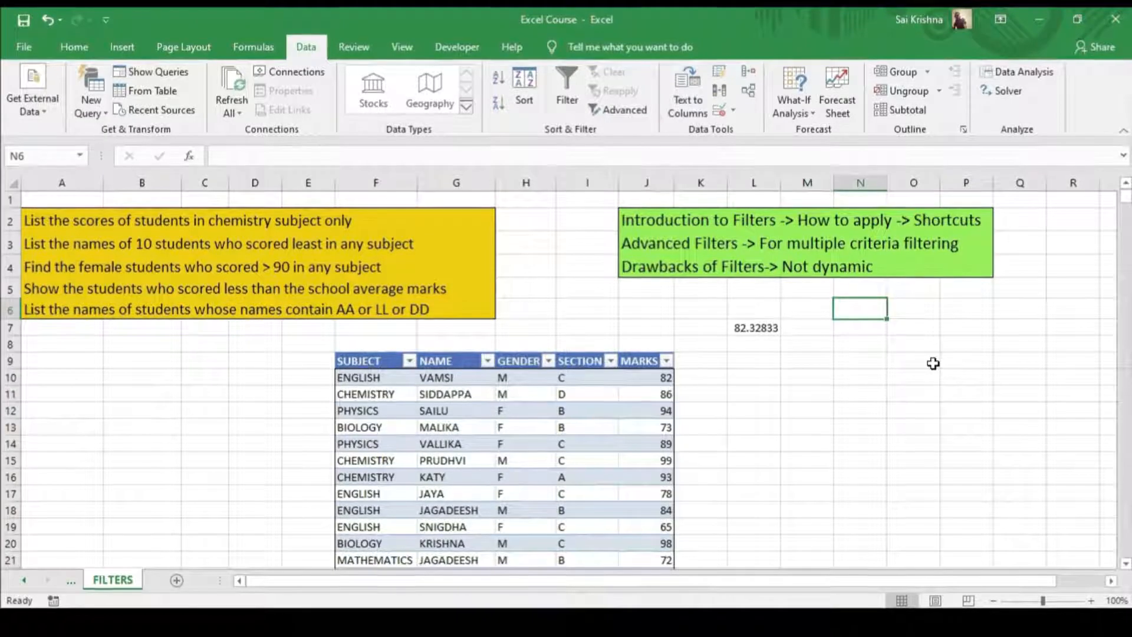
click(453, 378)
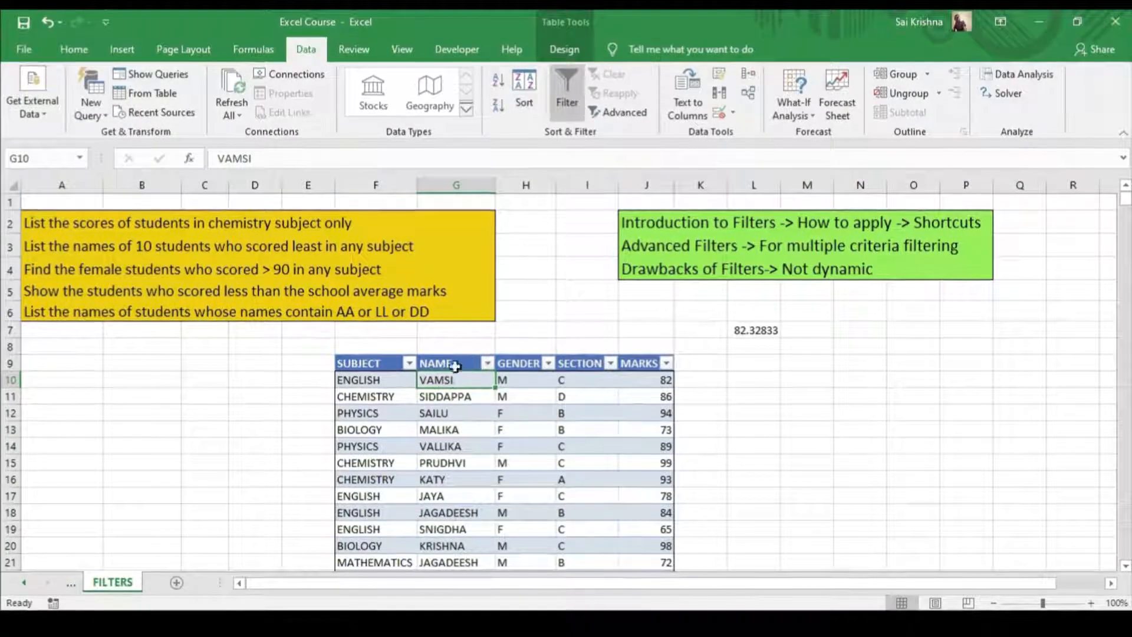
click(859, 316)
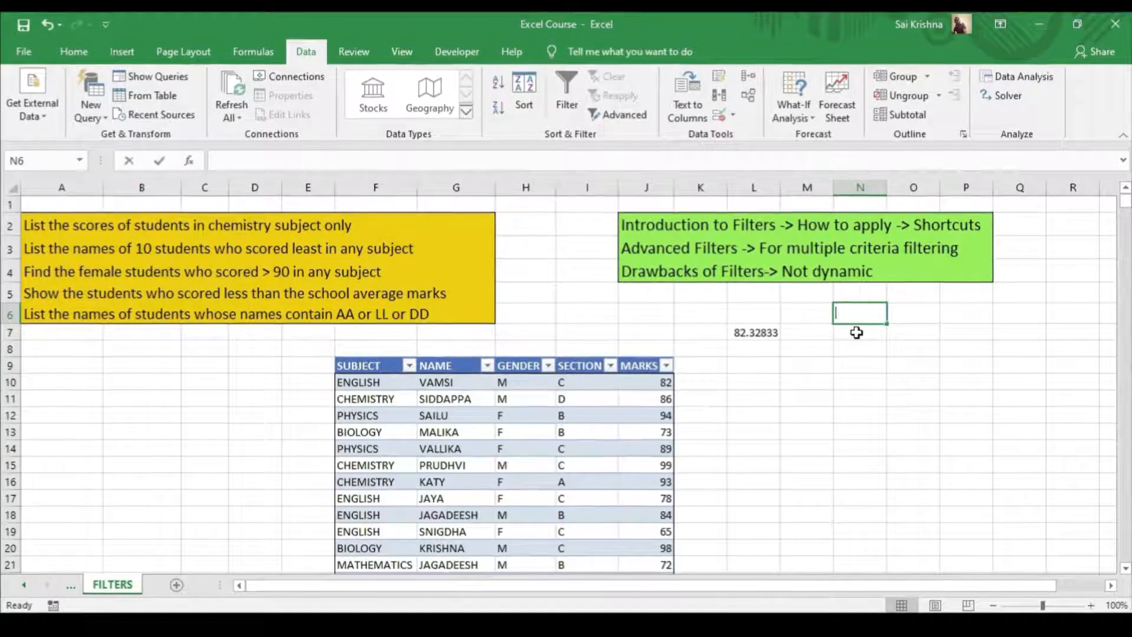
text(NAME)
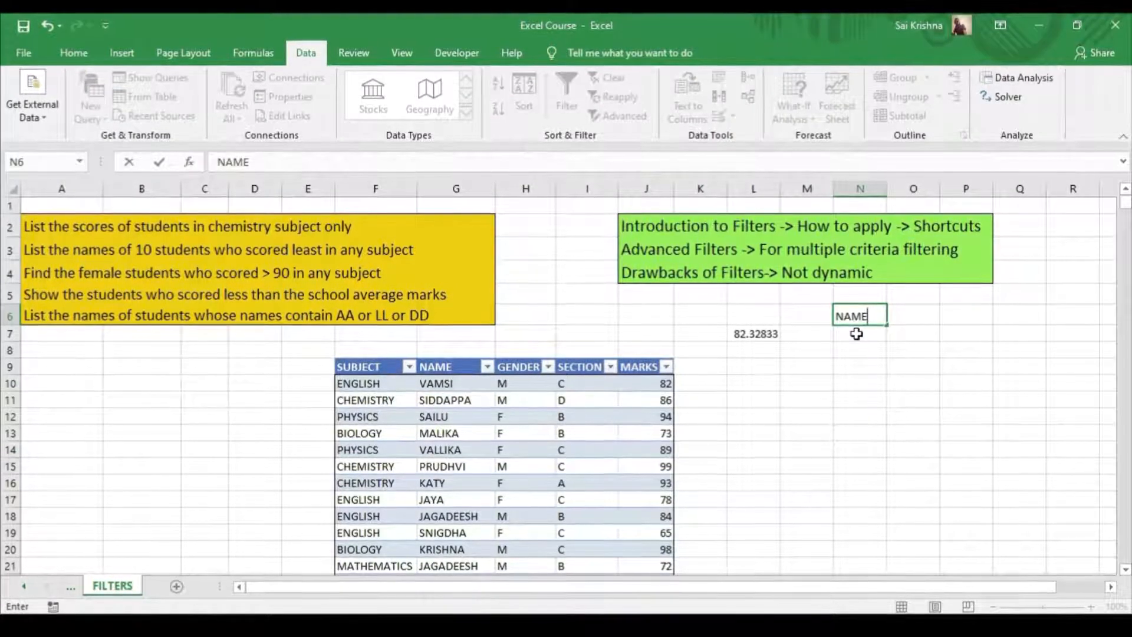
key(Return)
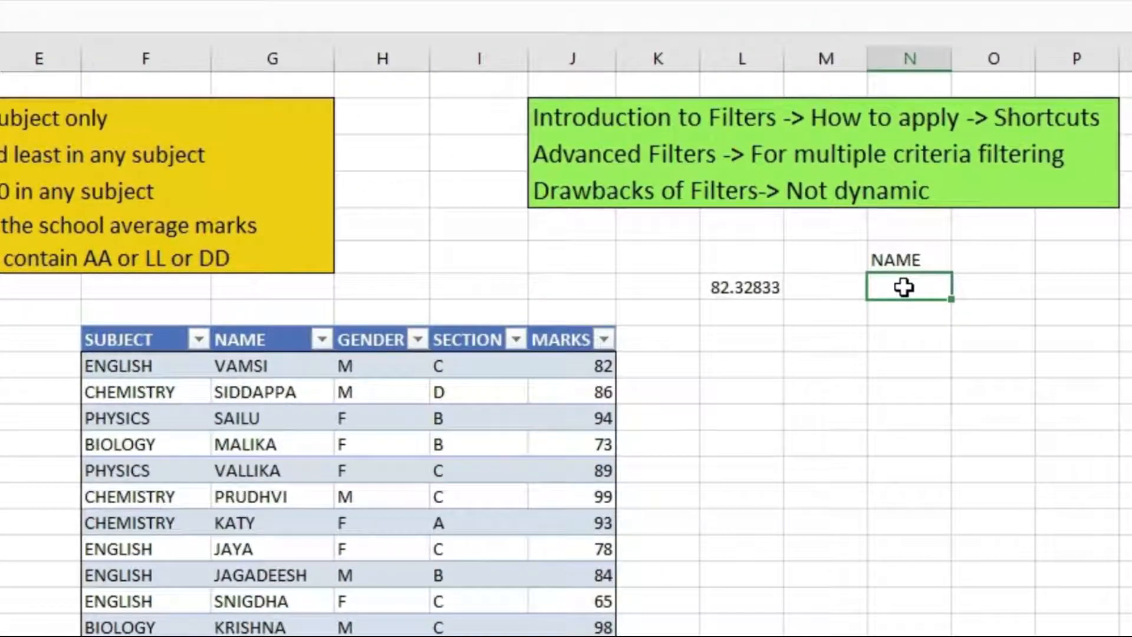
Enter the wildcard criterion *AA* in cell N7 under the NAME criteria header
text(*aa*)
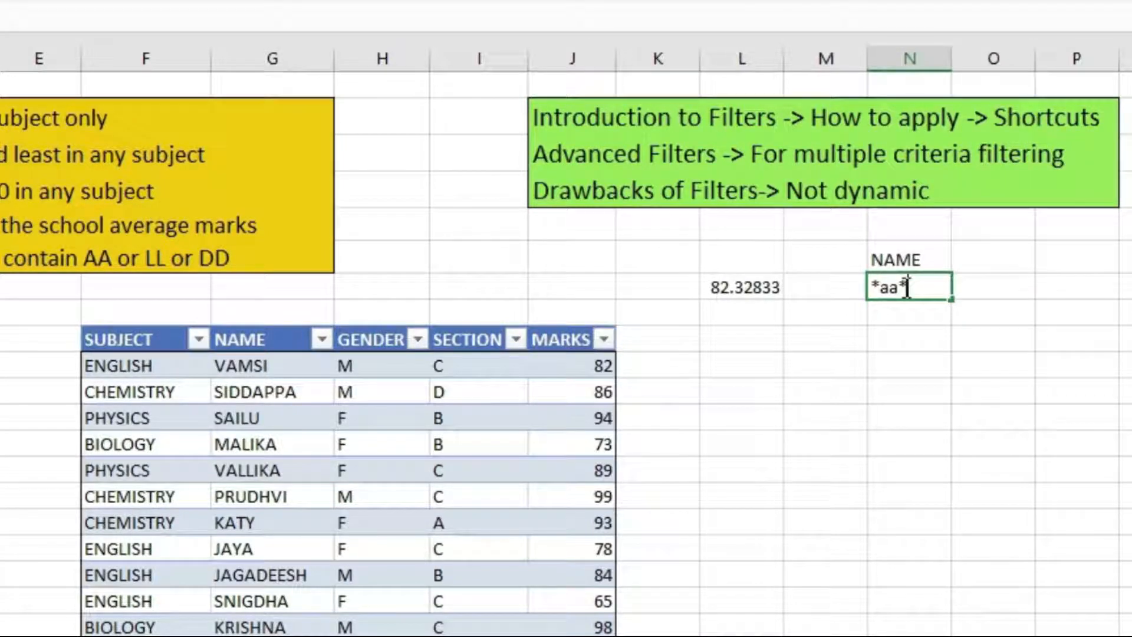
key(BackSpace)
key(BackSpace)
text(AA)
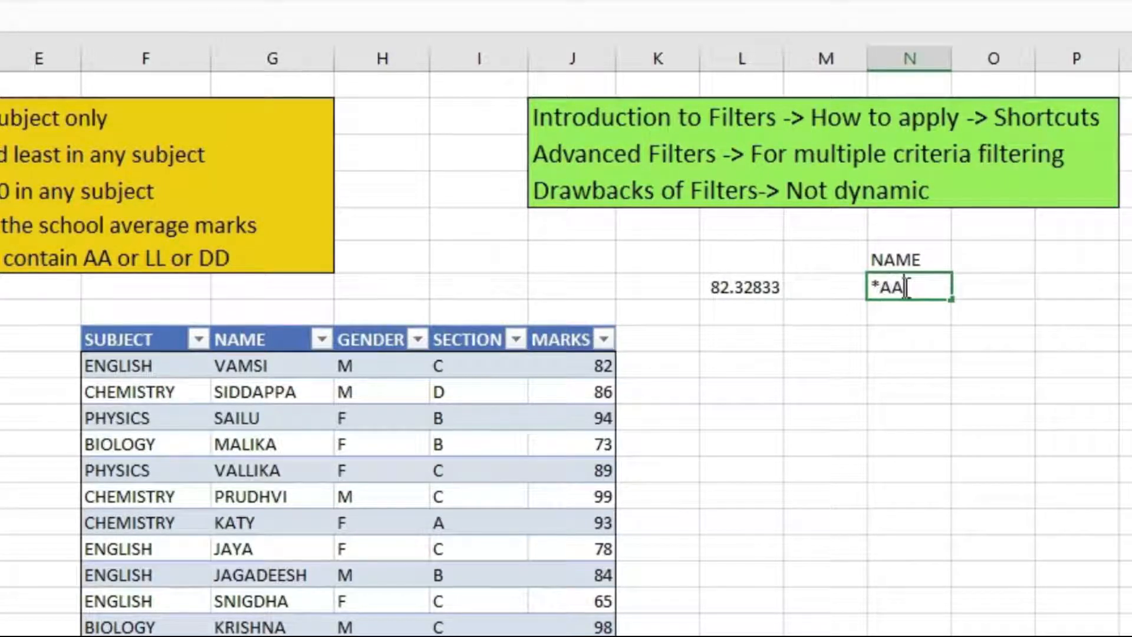
key(Return)
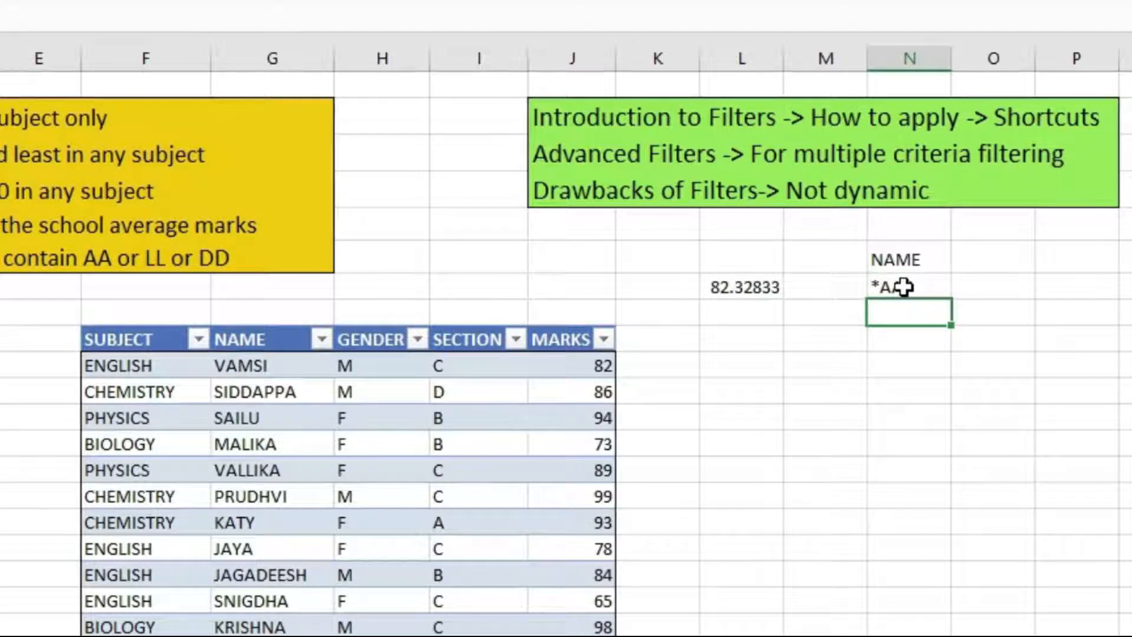
double_click(904, 287)
text(*)
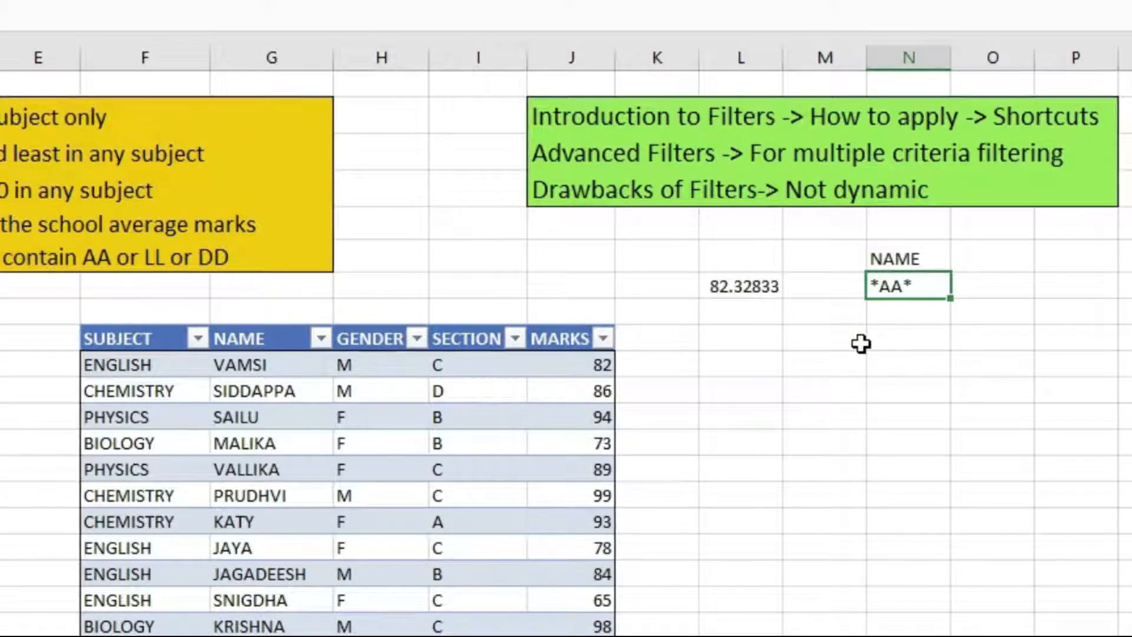
key(Return)
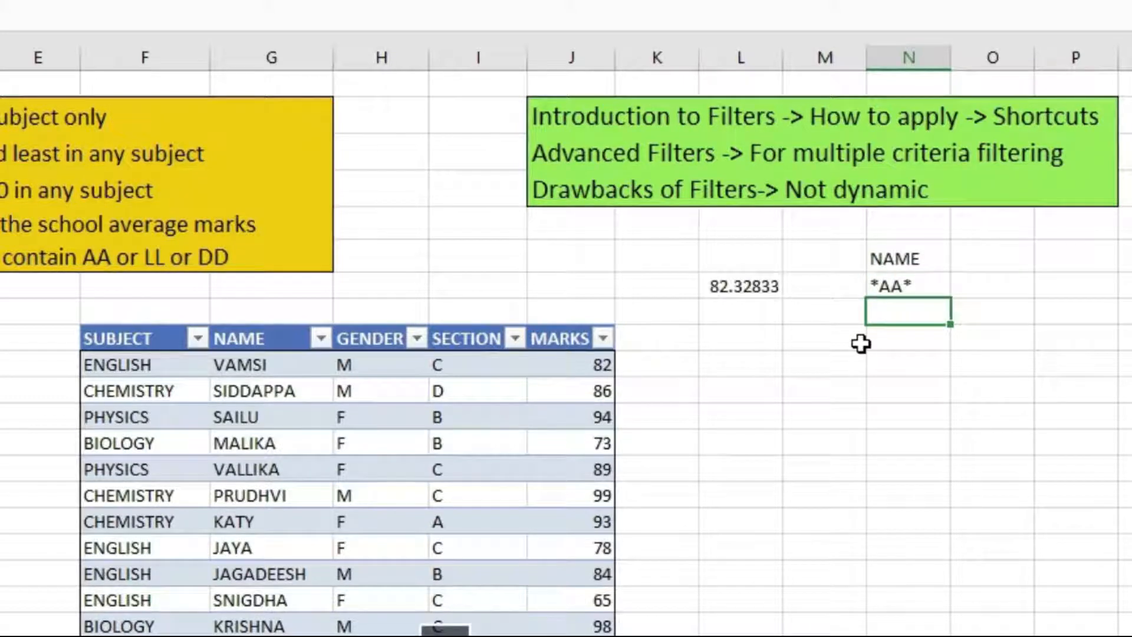
Add the wildcard criteria *LL* in cell N8 and *DD* in cell N9
text(*)
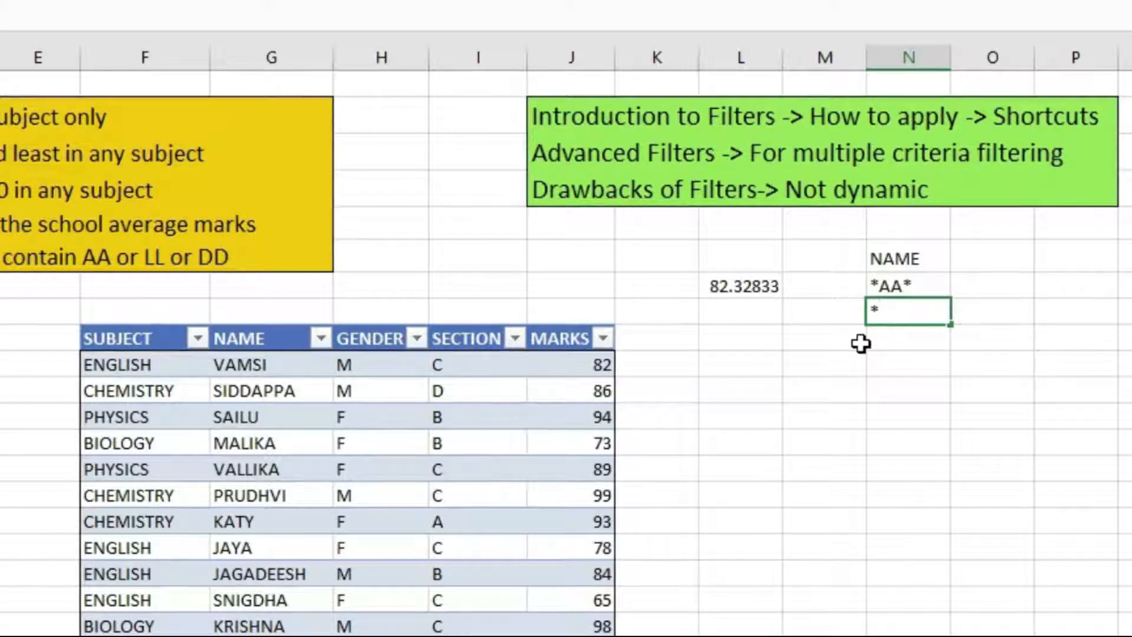
text(LL*)
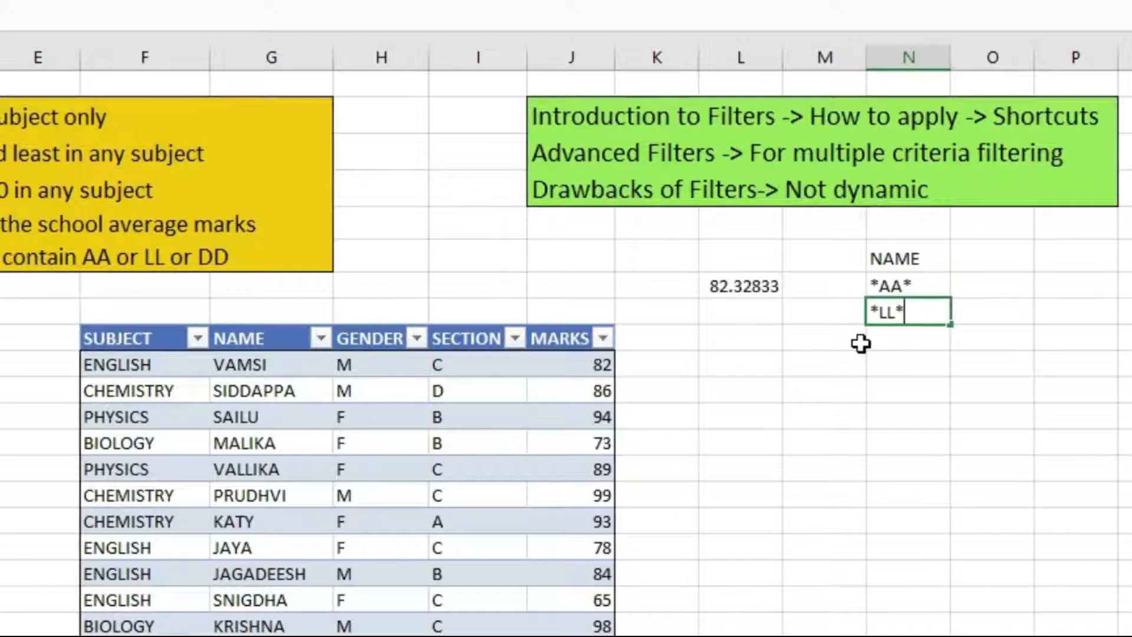
key(Return)
text(*DD*)
key(Return)
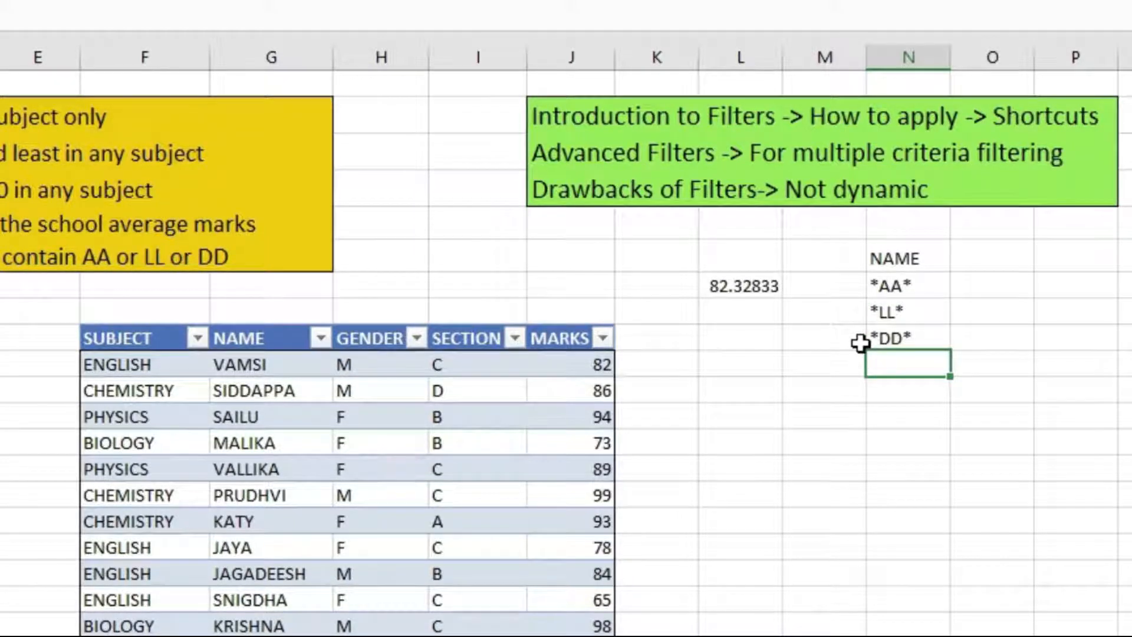
Review the criteria list in N6:N9 and compare its NAME header with the table's NAME column header
key(Up)
key(Up)
key(Up)
key(Down)
key(Down)
key(Up)
key(Up)
key(Up)
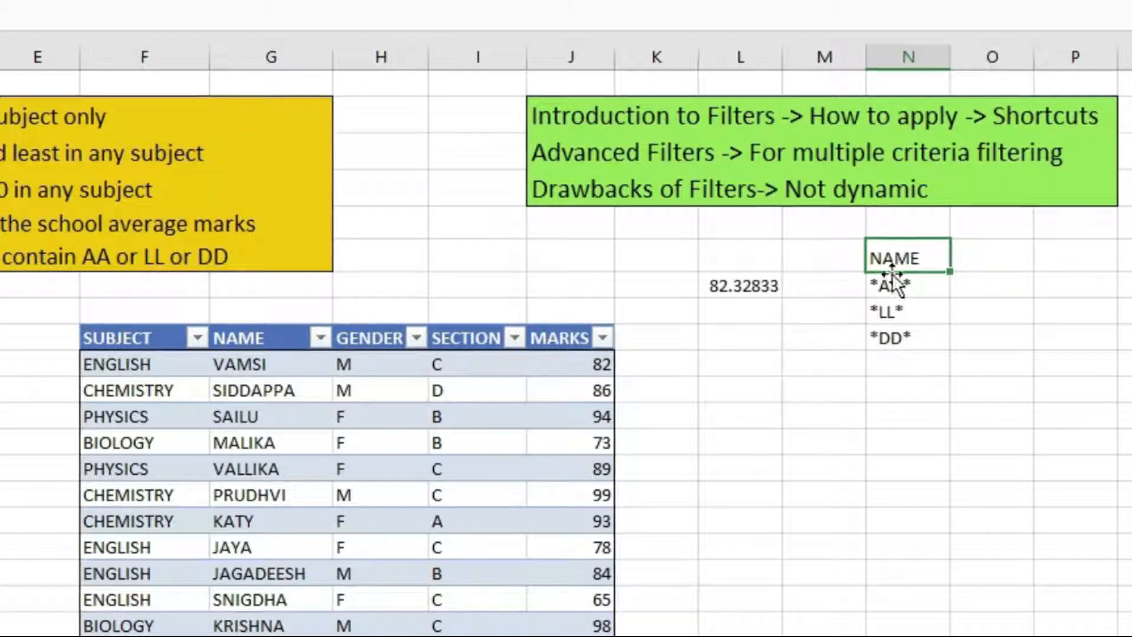
click(264, 334)
click(919, 255)
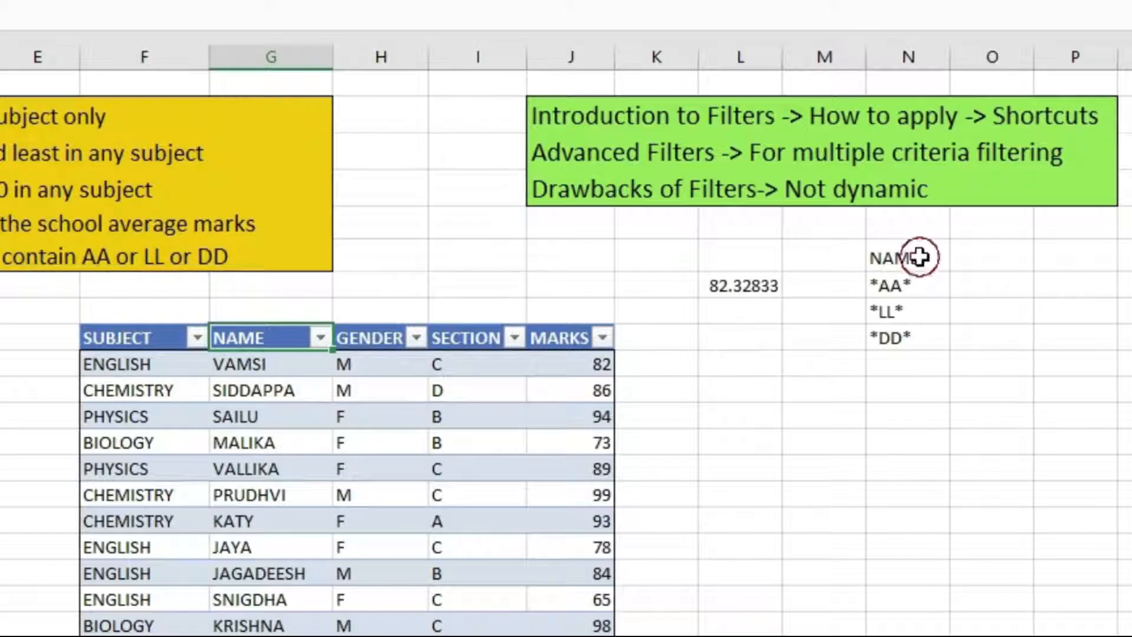
click(261, 342)
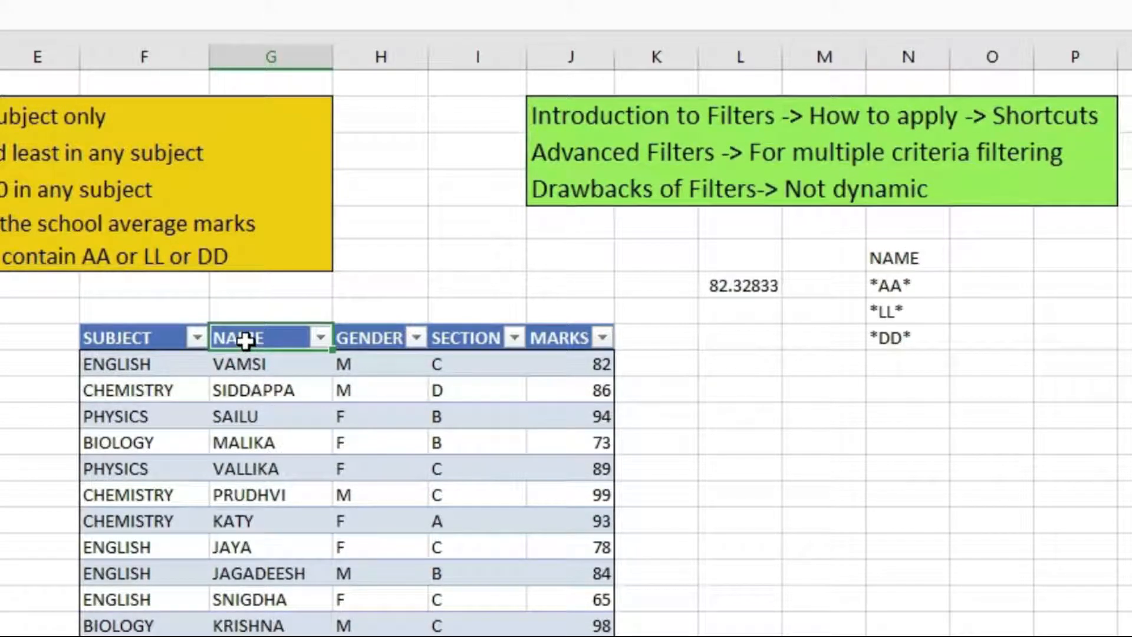
click(922, 256)
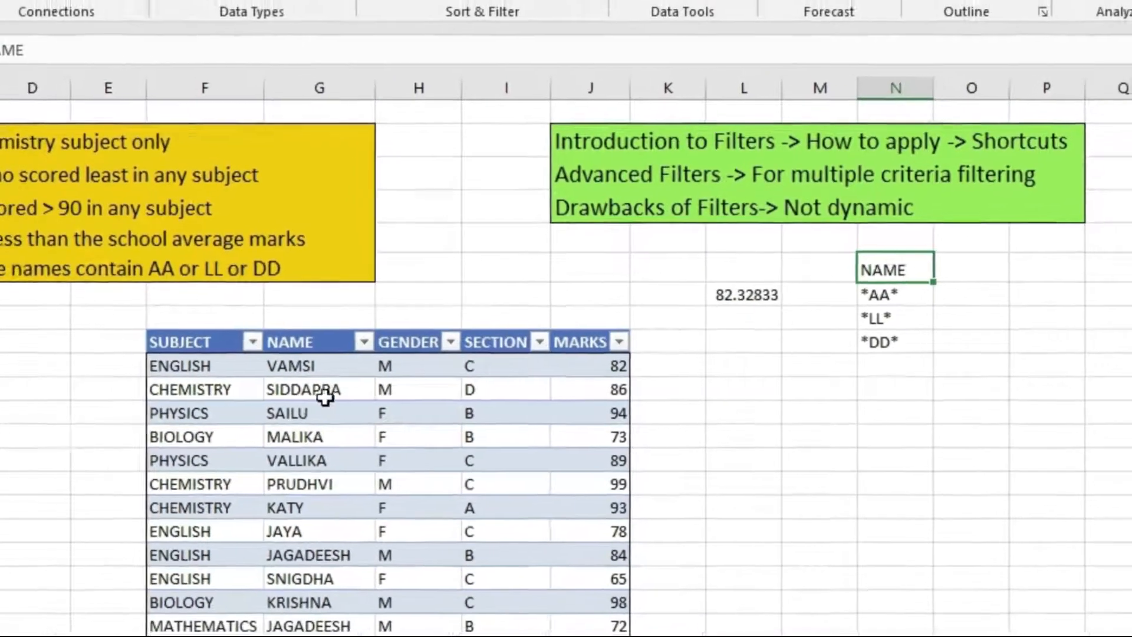
click(268, 389)
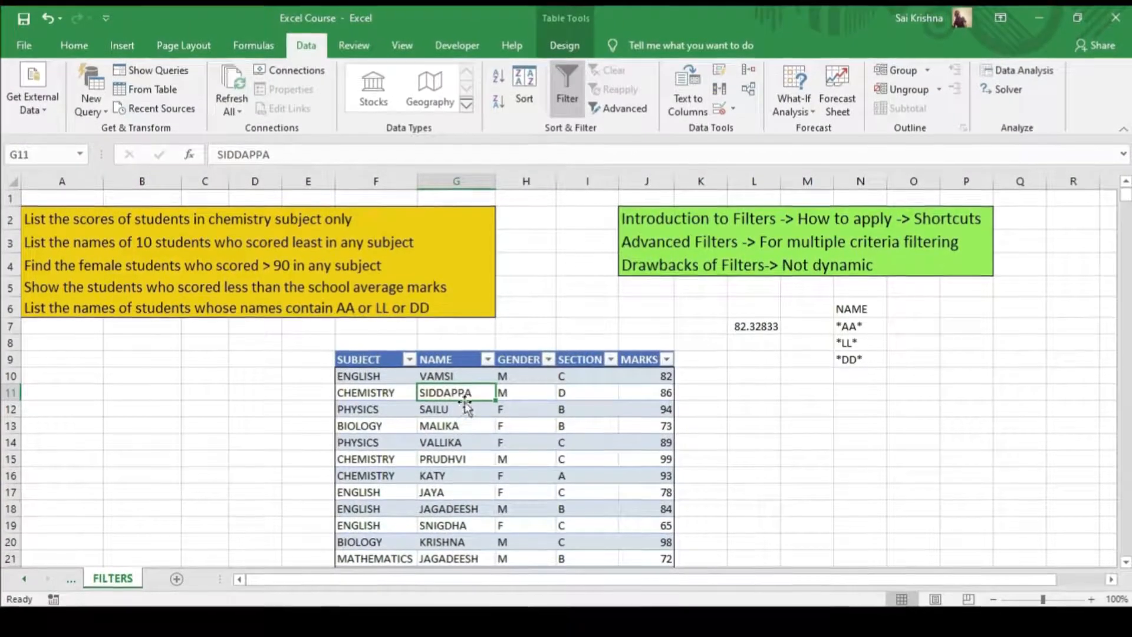
click(623, 110)
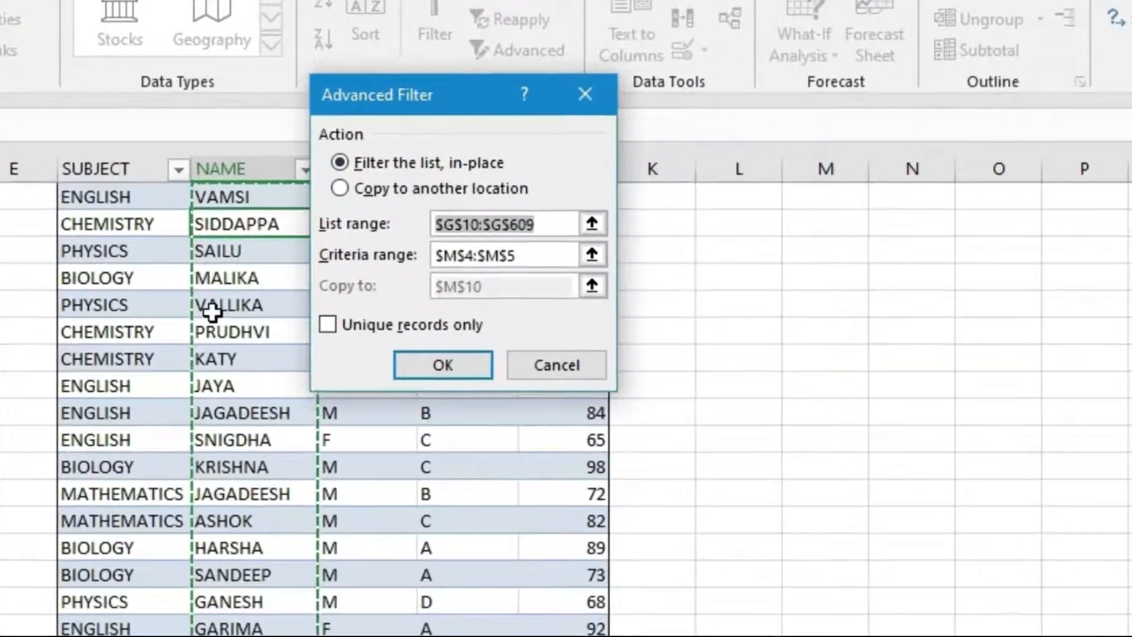
scroll(442, 515, up, 4)
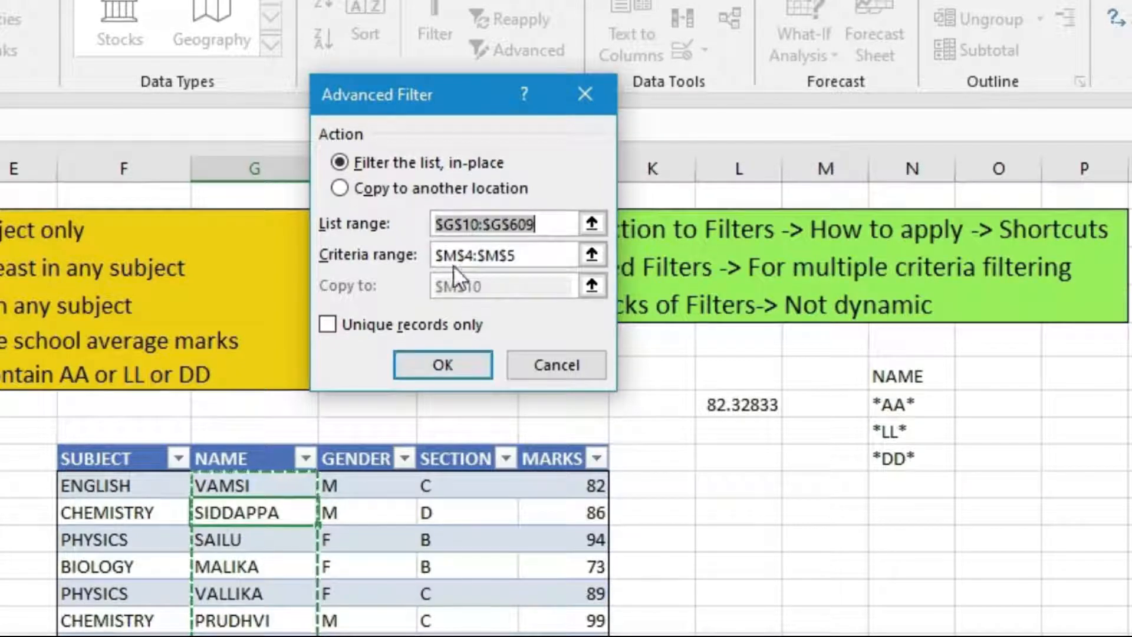
drag(544, 223, 433, 228)
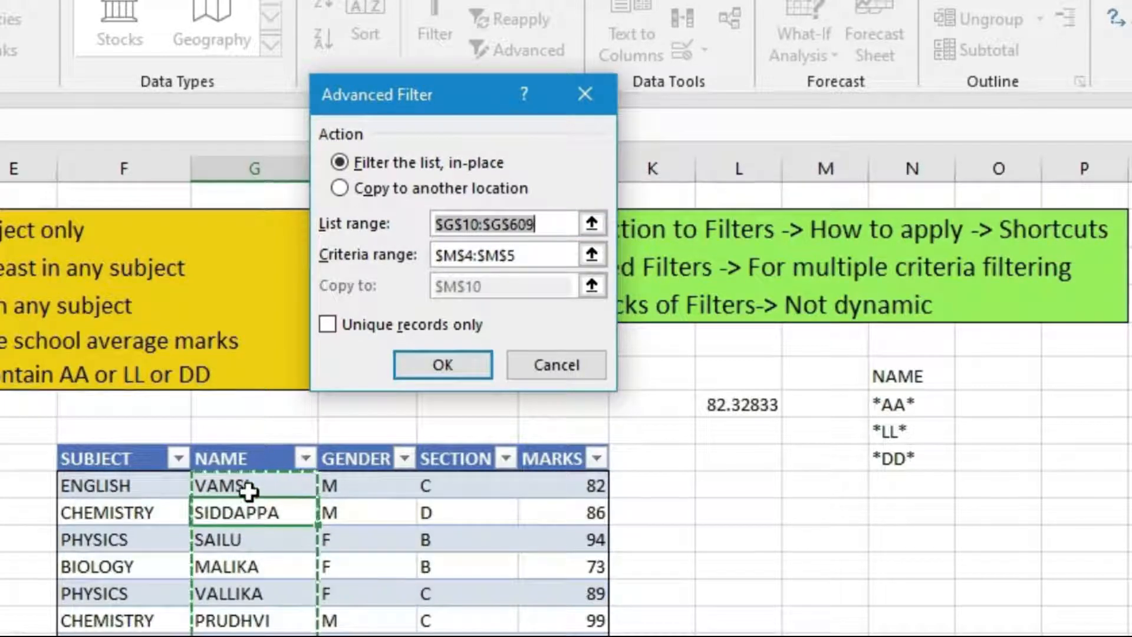
click(895, 380)
click(518, 257)
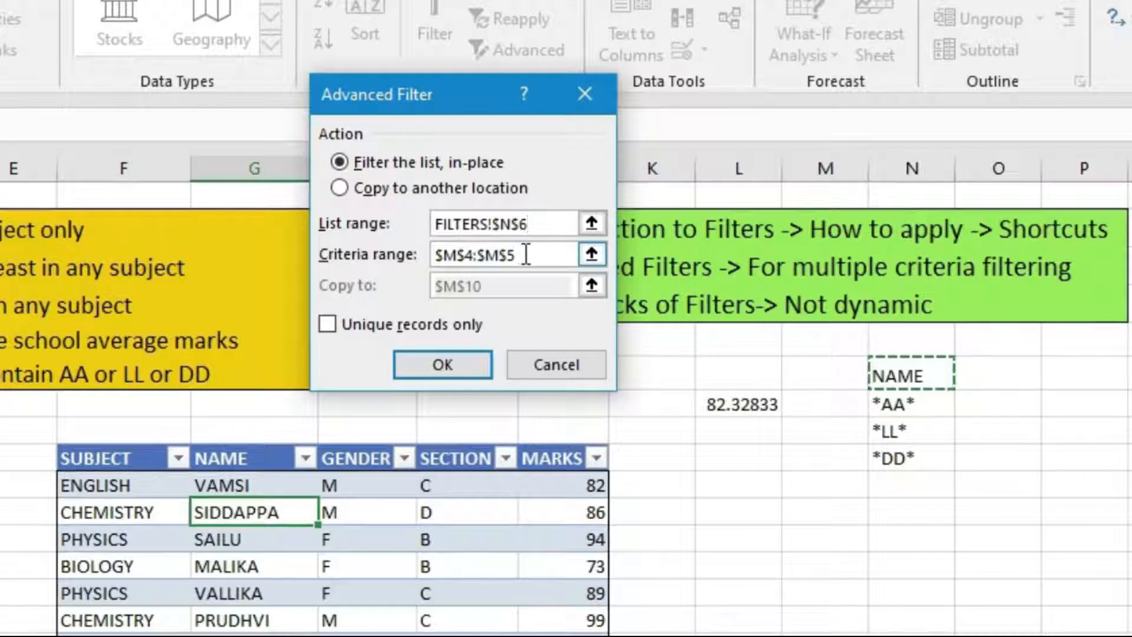
key(Return)
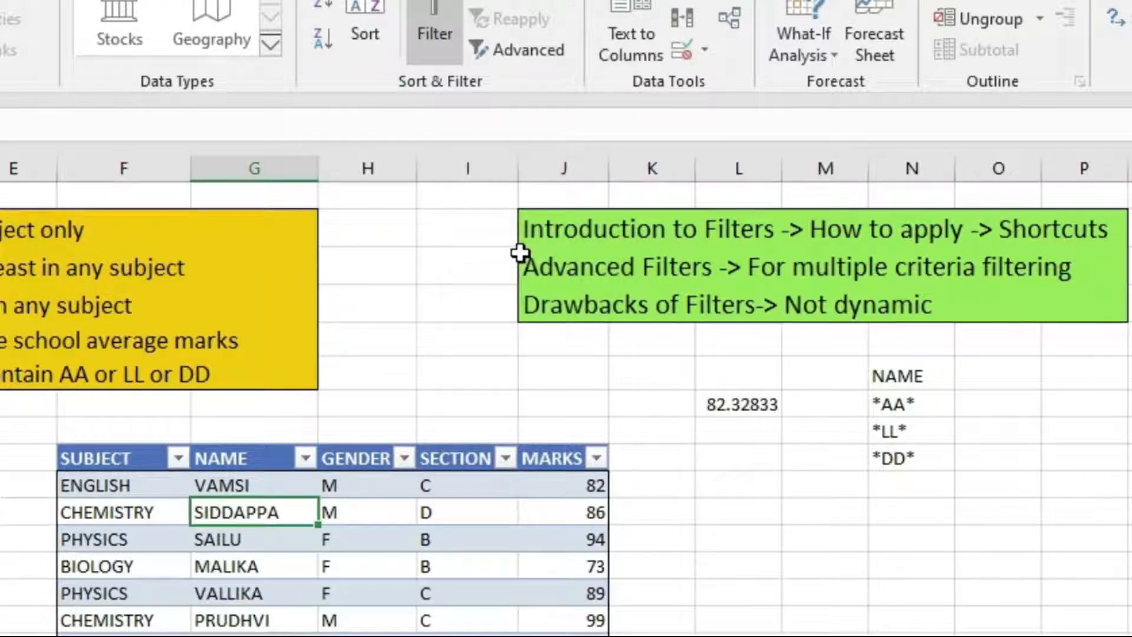
Try an in-place Advanced Filter on list range G10:G609 with criteria range N6:N9, and clear that filter
click(505, 51)
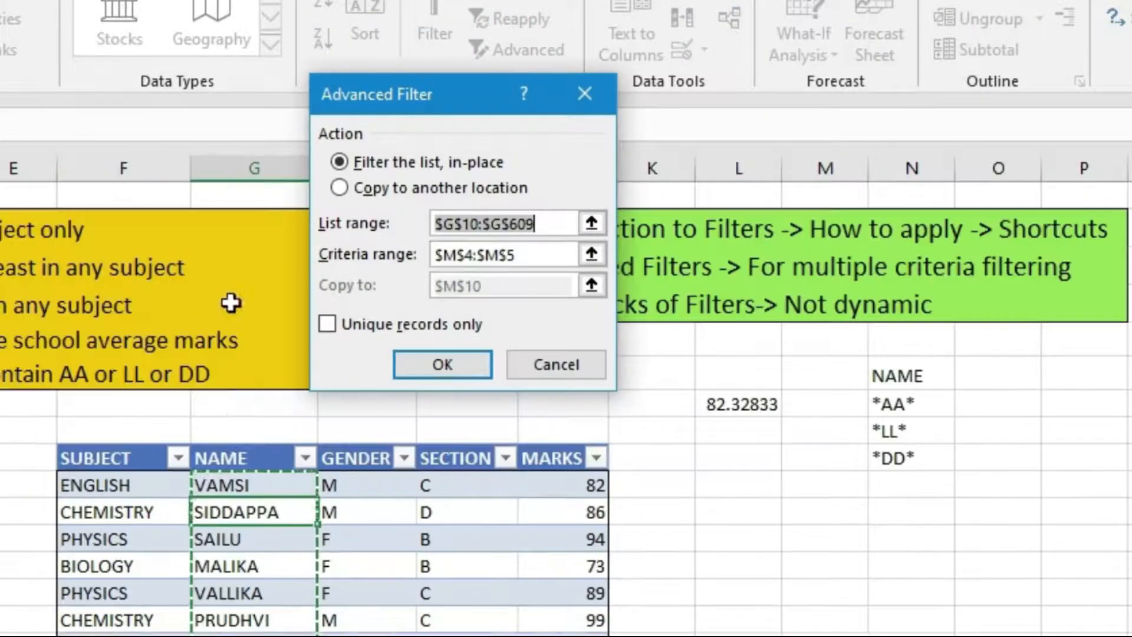
click(531, 255)
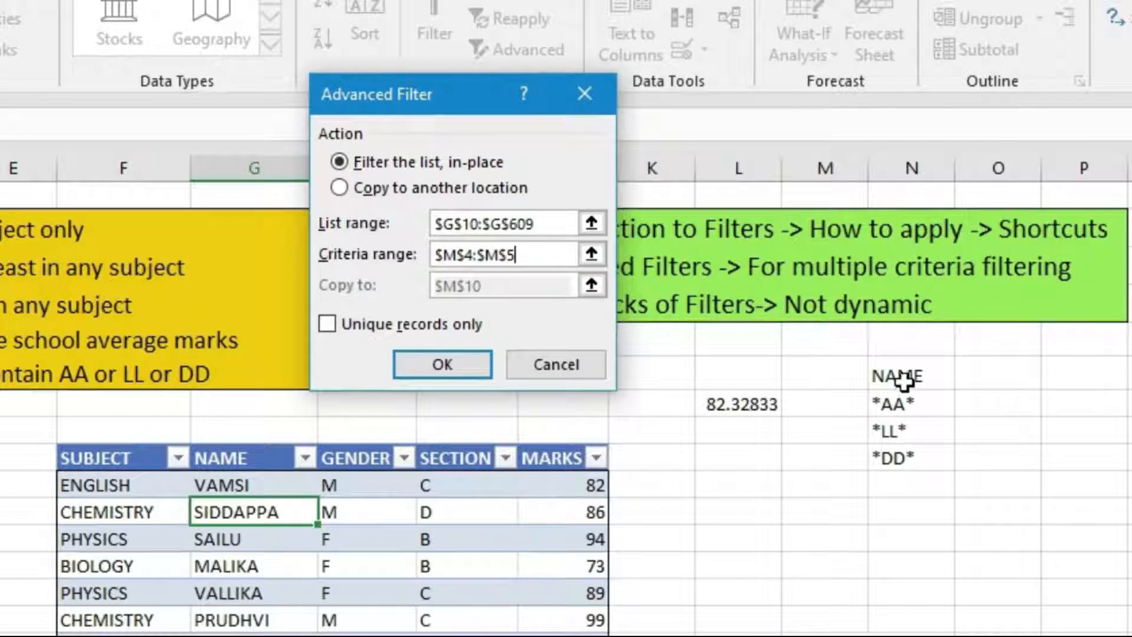
drag(900, 374, 902, 467)
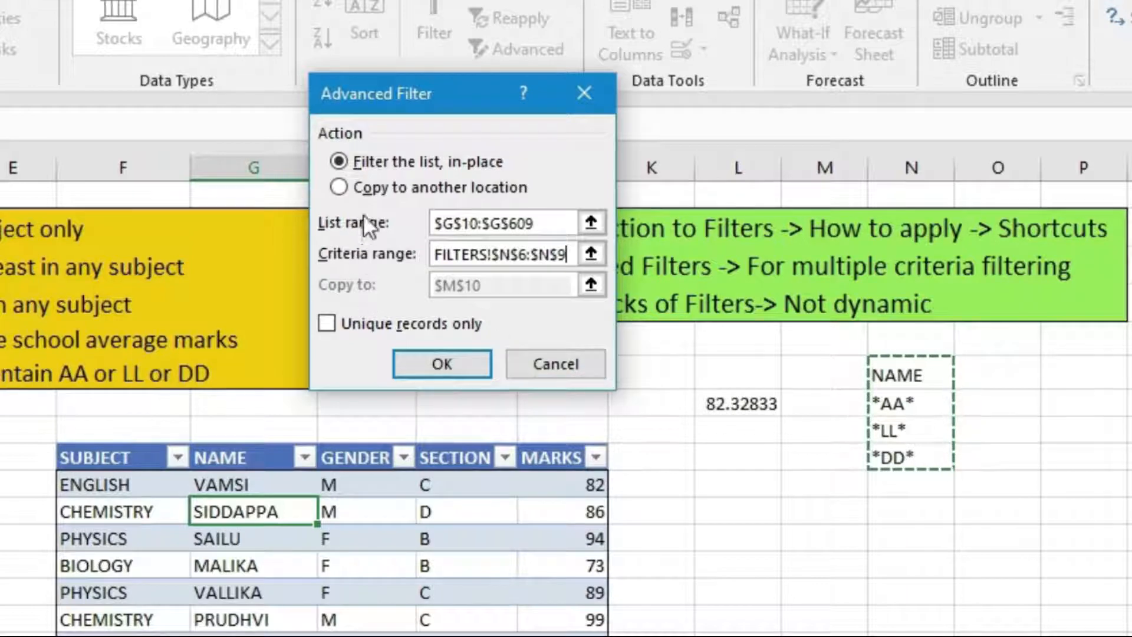
click(425, 362)
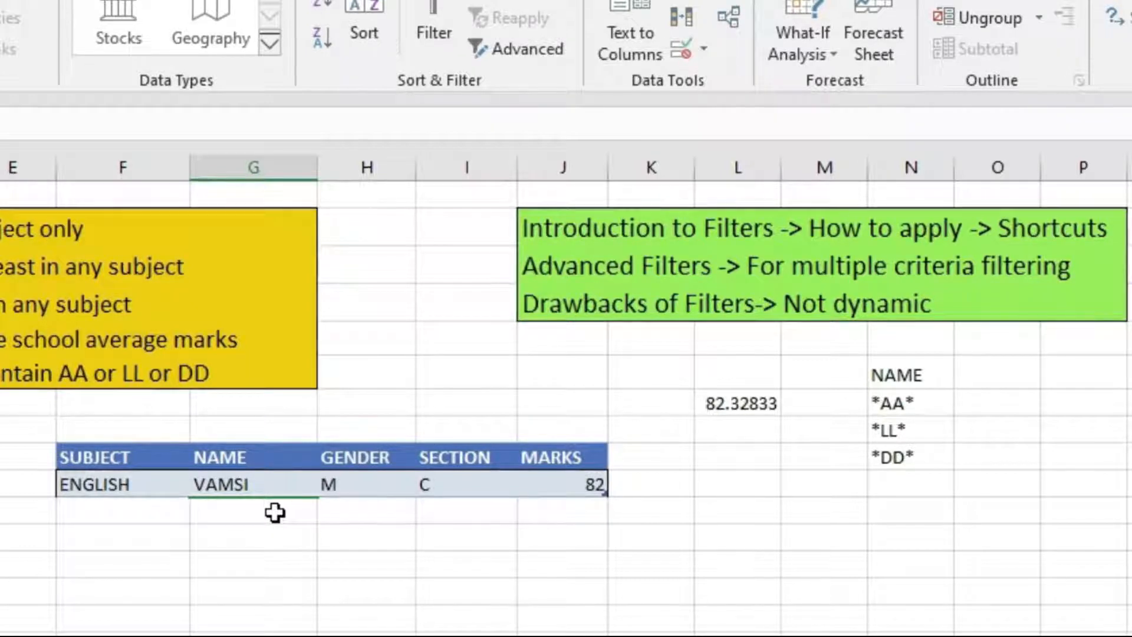
click(259, 493)
key(ctrl+shift+l)
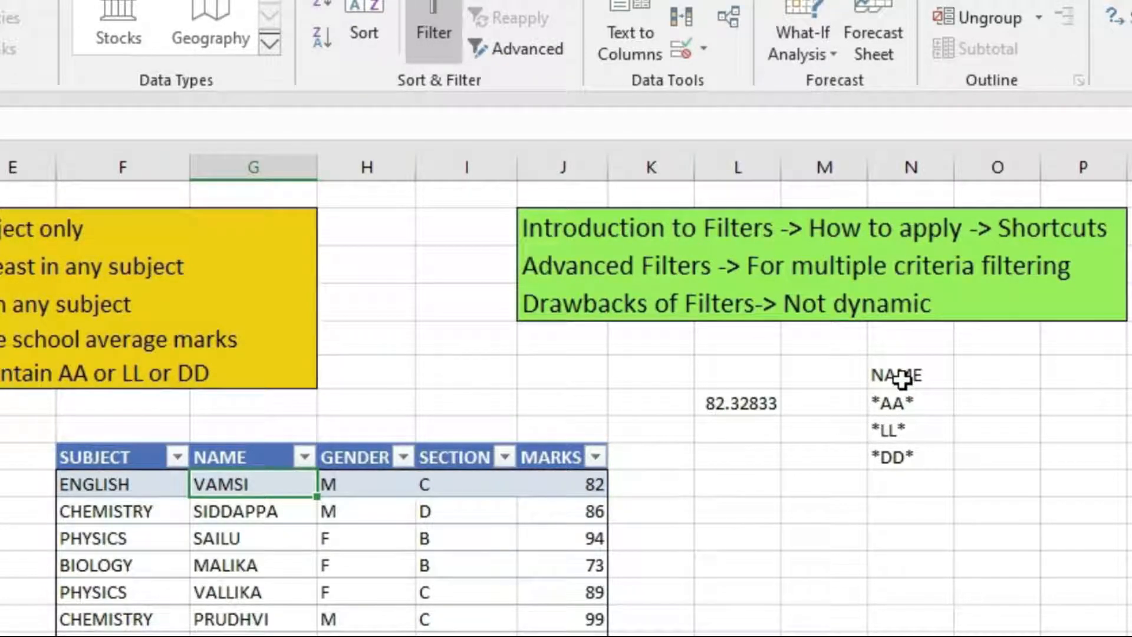
Apply an in-place Advanced Filter to the whole table F9:J609, using N6:N9 as the criteria range
click(539, 49)
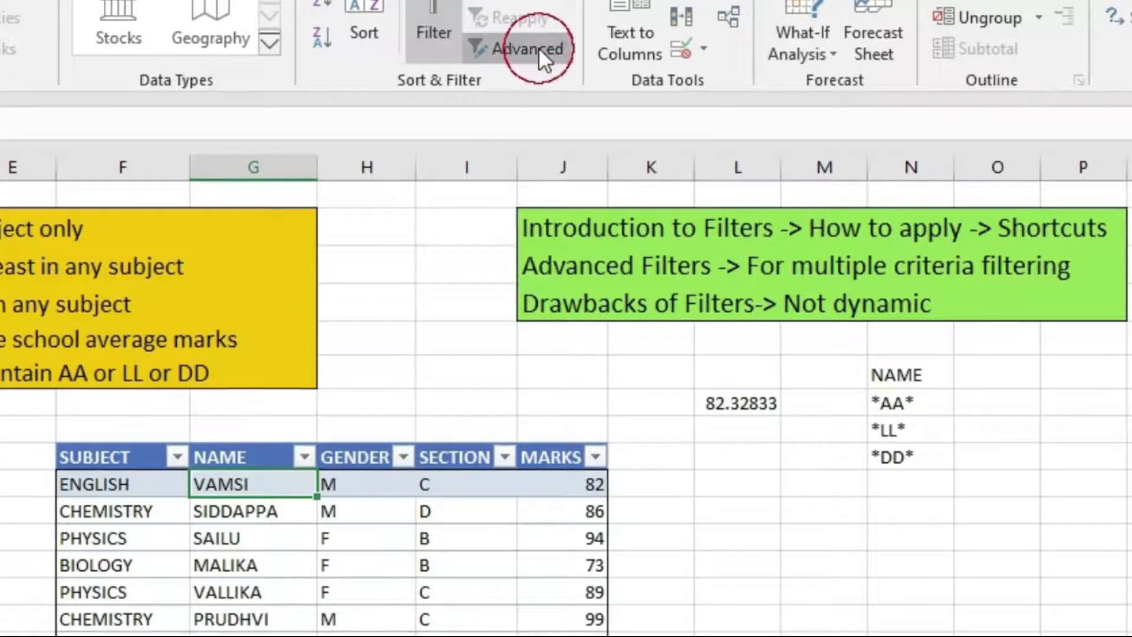
scroll(606, 384, up, 3)
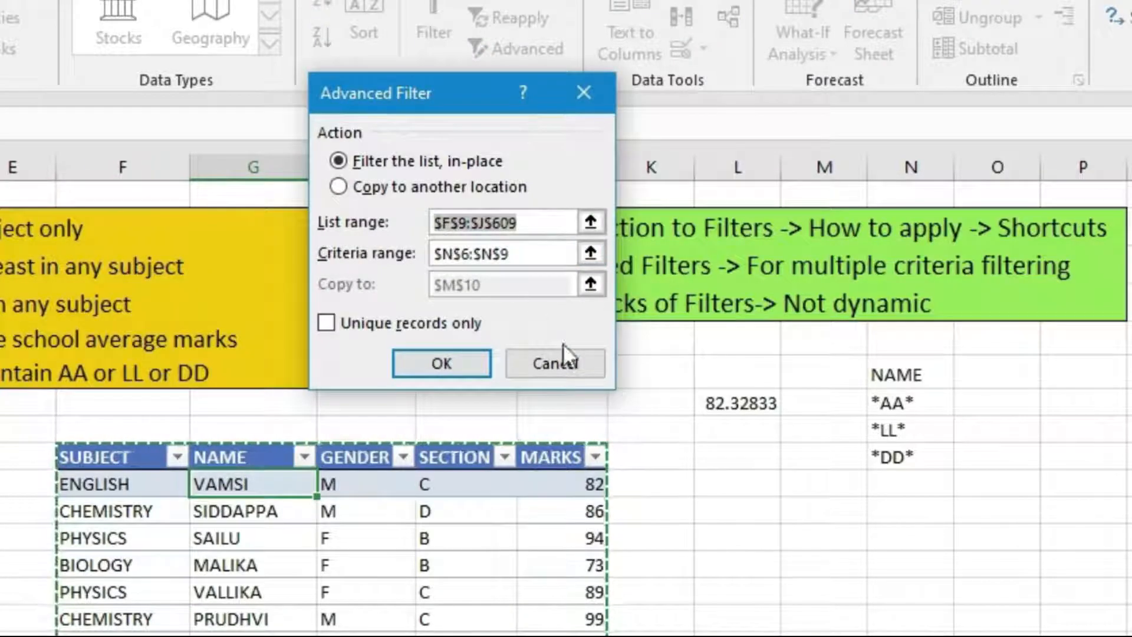
click(522, 253)
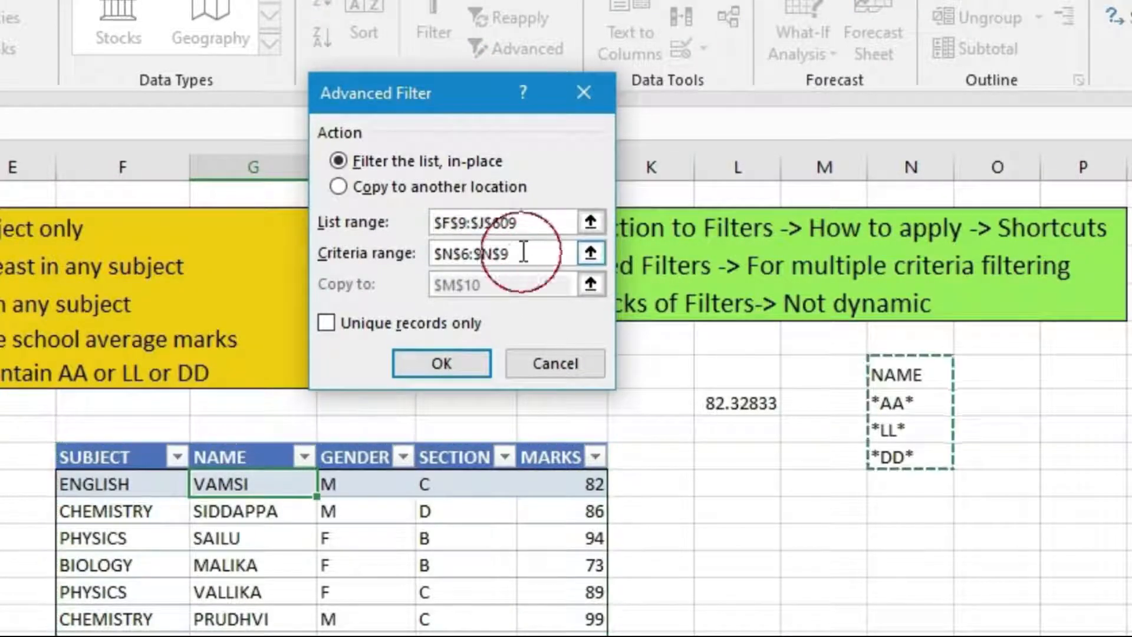
click(522, 252)
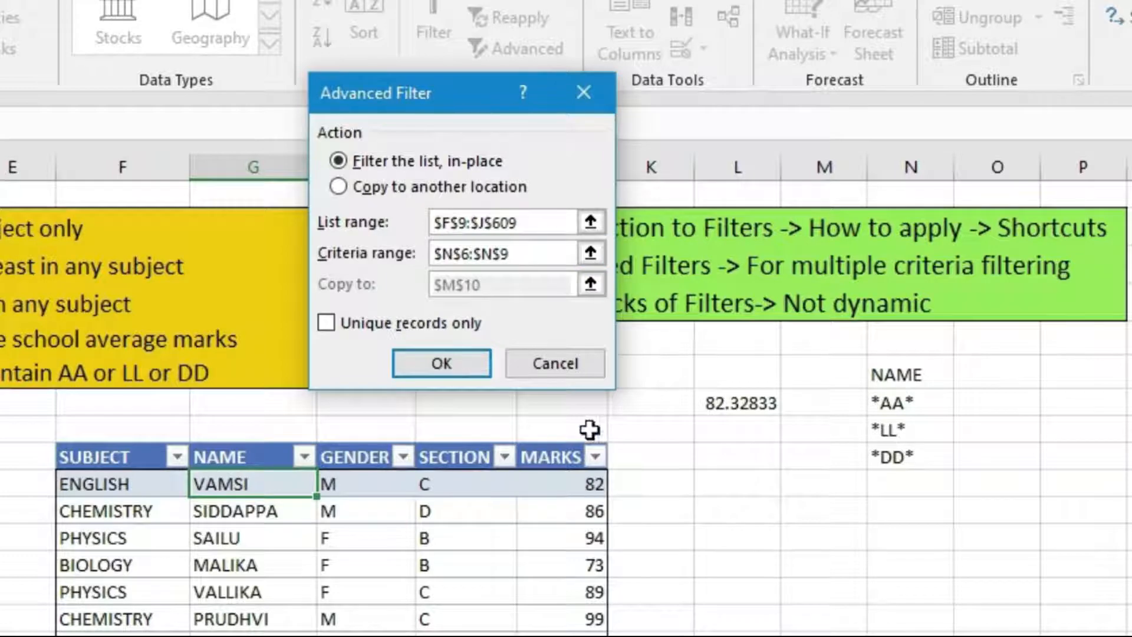
drag(885, 380, 894, 457)
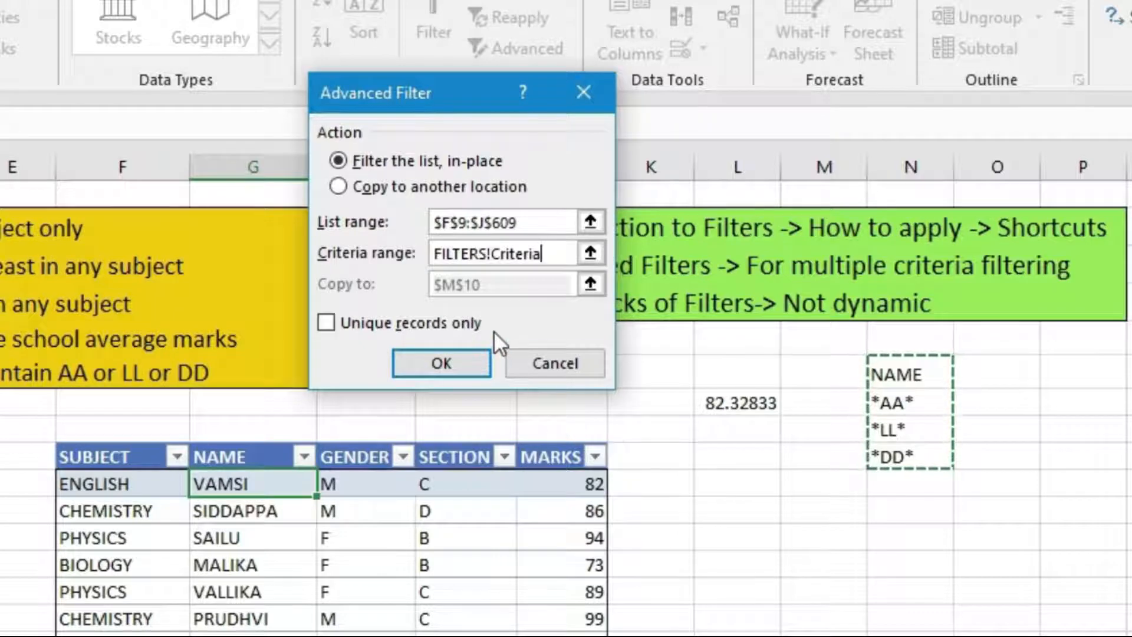
click(450, 356)
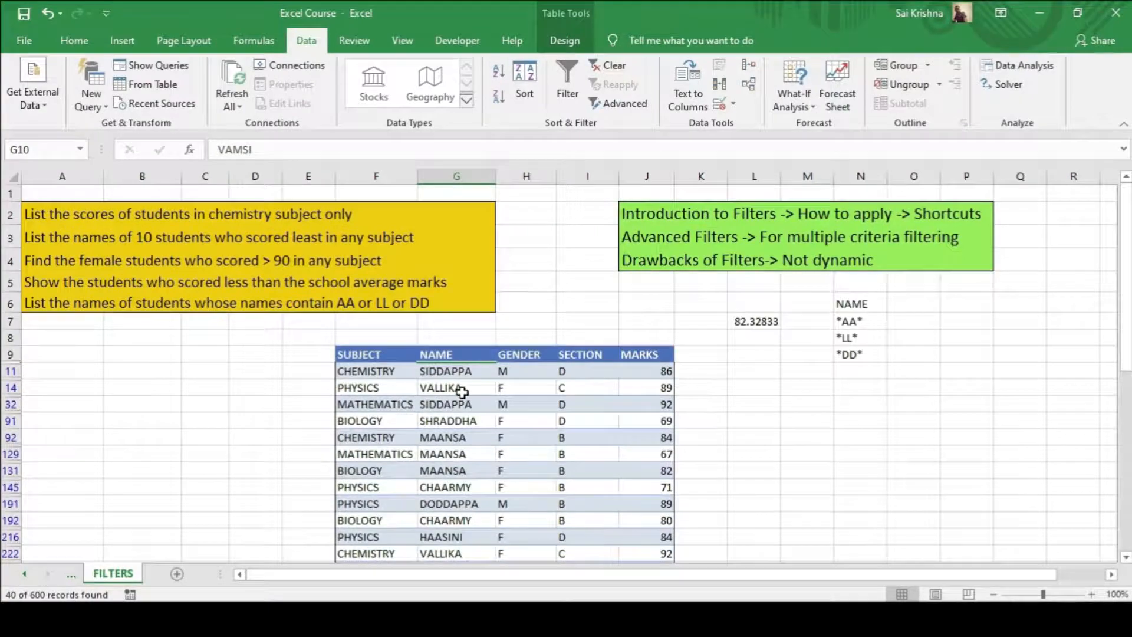
Examine the NAME column of the filtered rows to check that each name contains AA, LL or DD
scroll(463, 396, down, 1)
scroll(470, 382, up, 1)
scroll(436, 384, down, 1)
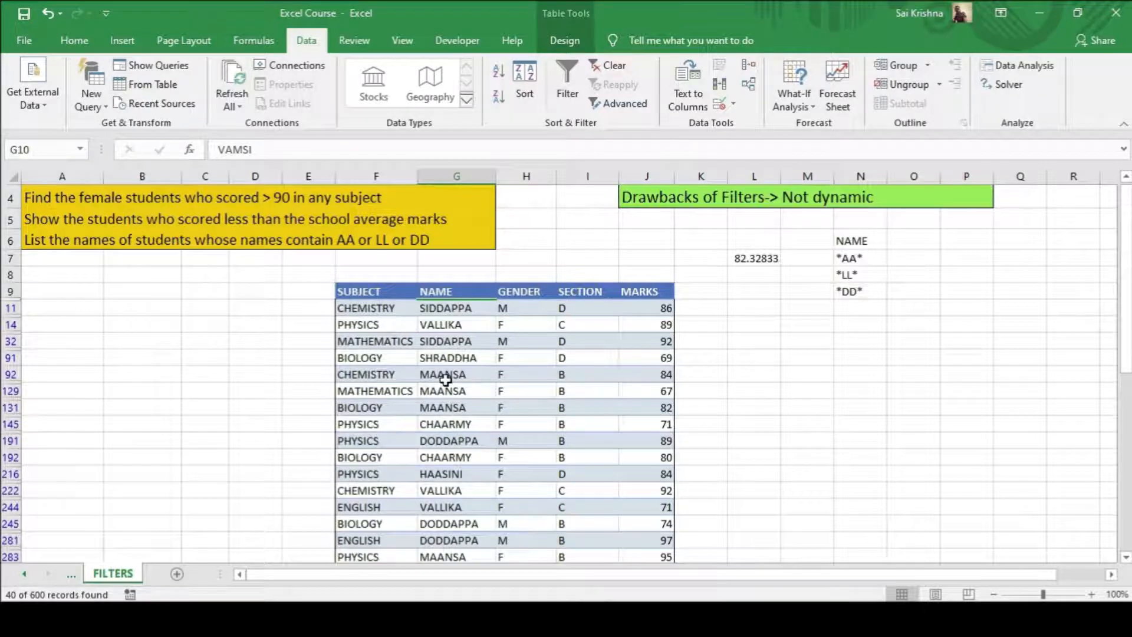
scroll(445, 401, up, 1)
scroll(446, 387, down, 2)
scroll(448, 387, down, 3)
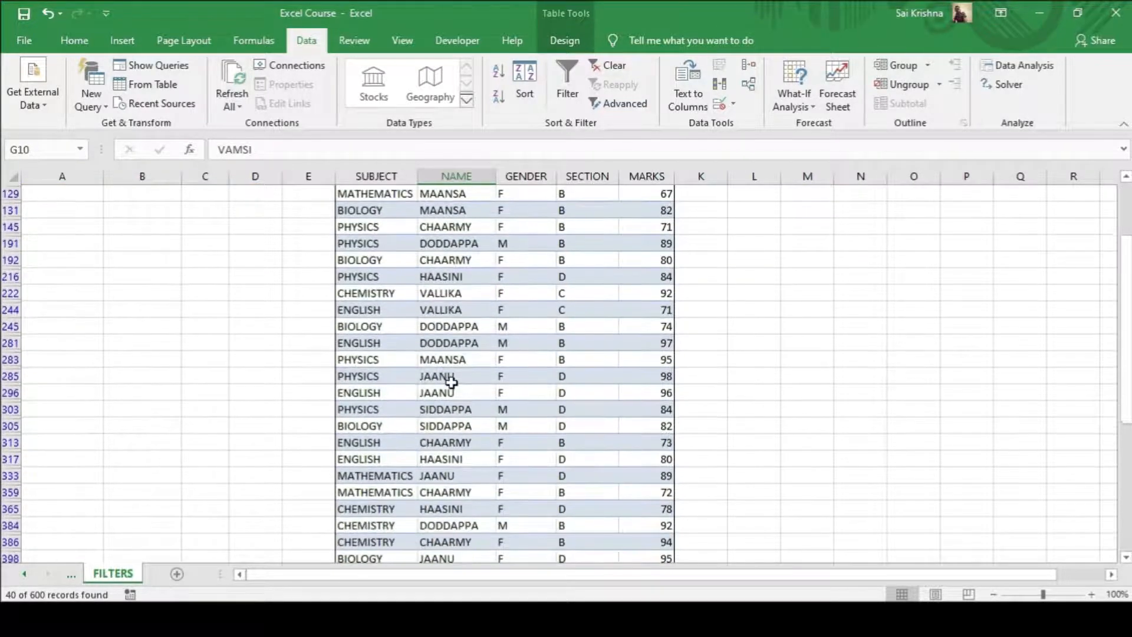
scroll(454, 386, down, 2)
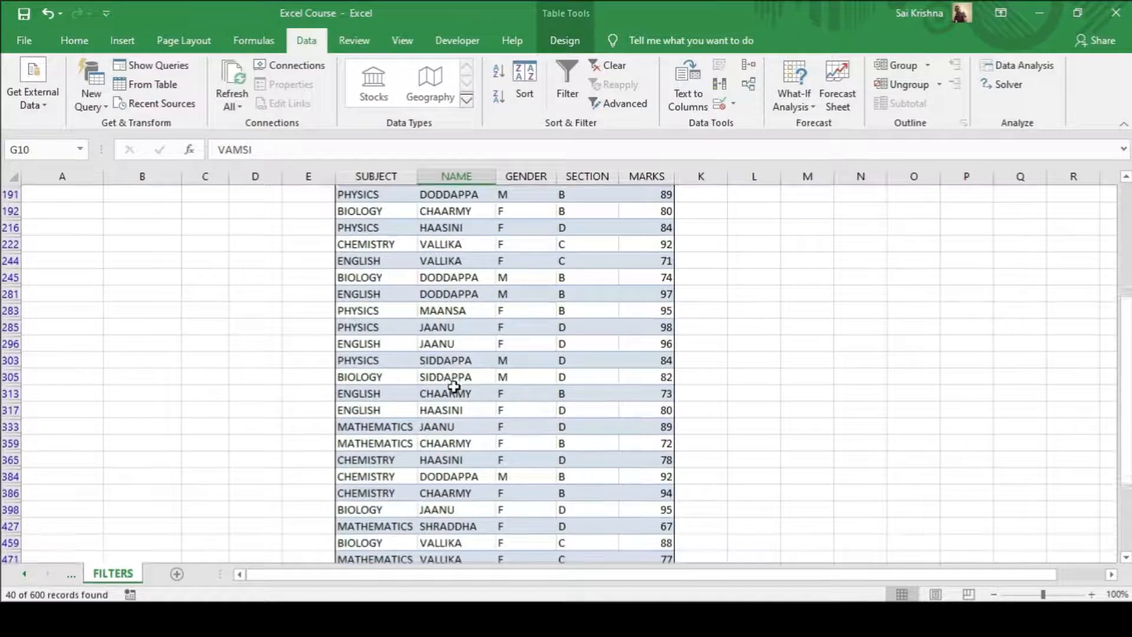
scroll(454, 387, down, 3)
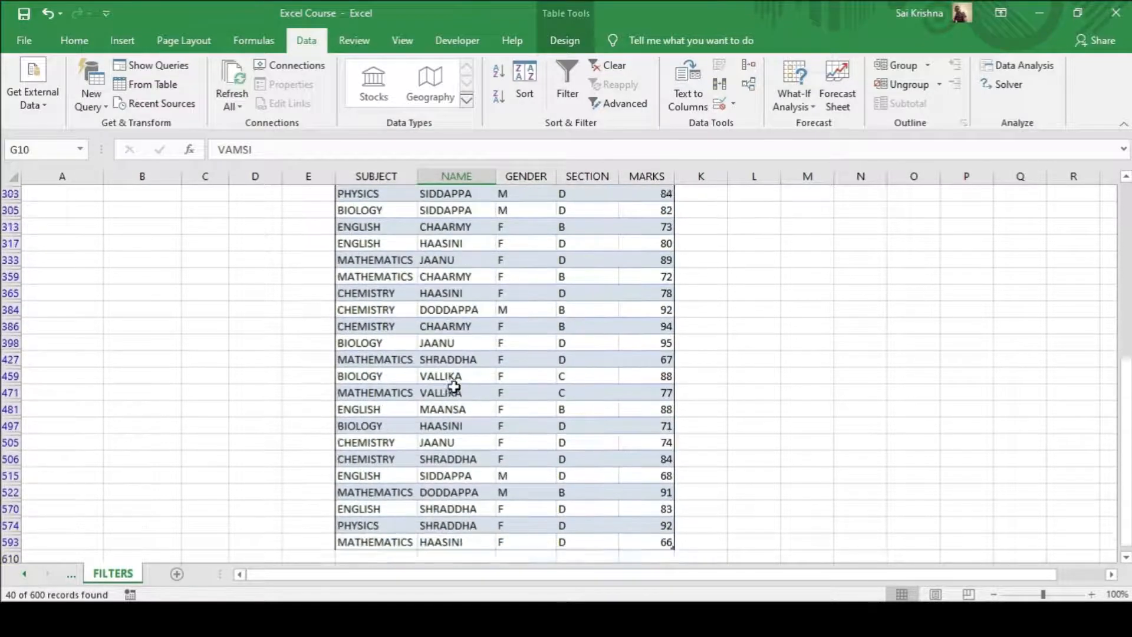
scroll(455, 385, up, 9)
scroll(456, 384, up, 1)
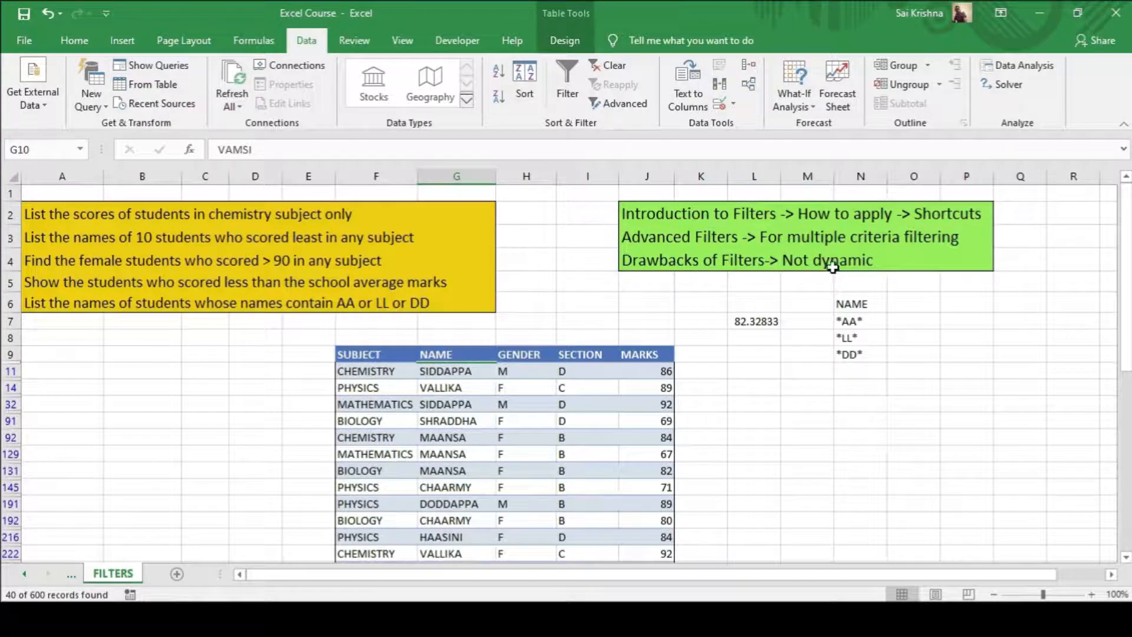
scroll(534, 409, down, 5)
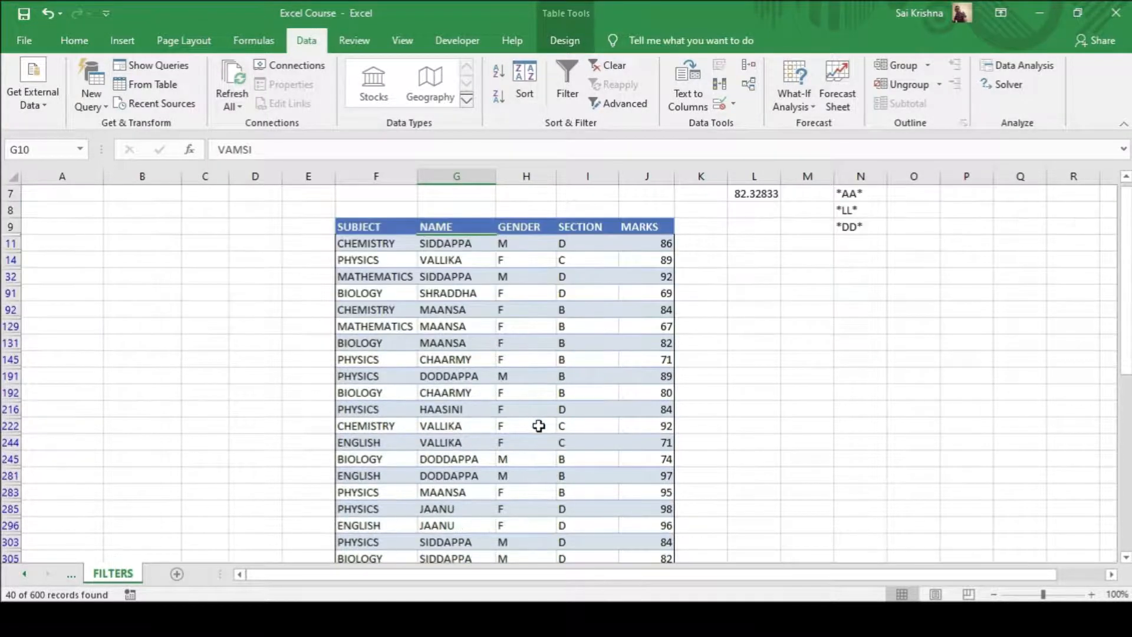
scroll(541, 420, down, 3)
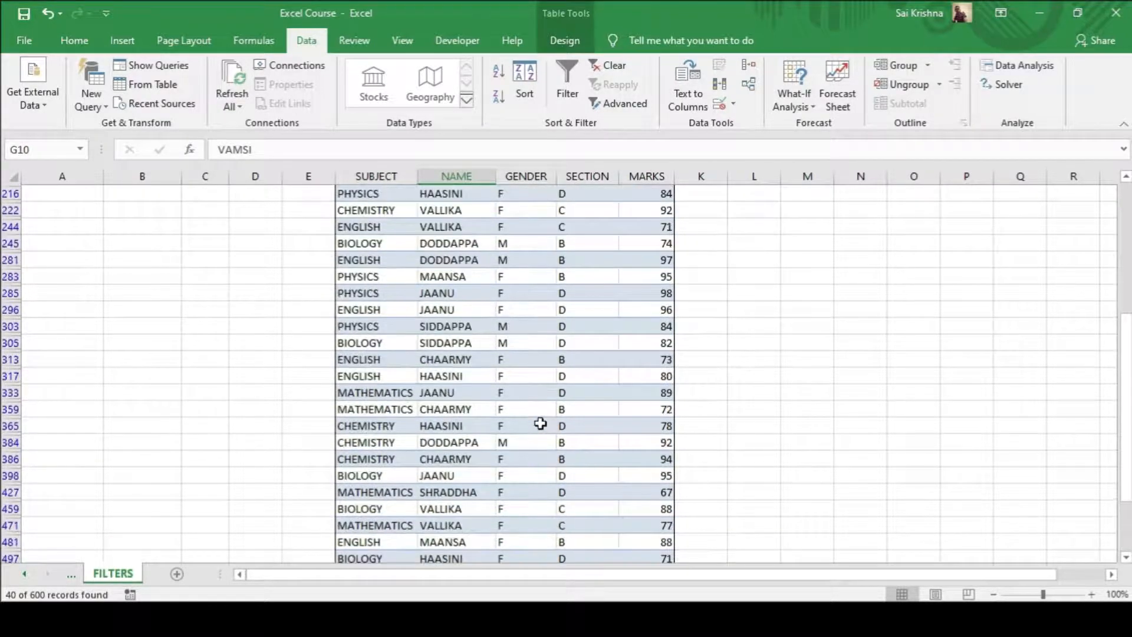
scroll(541, 423, up, 5)
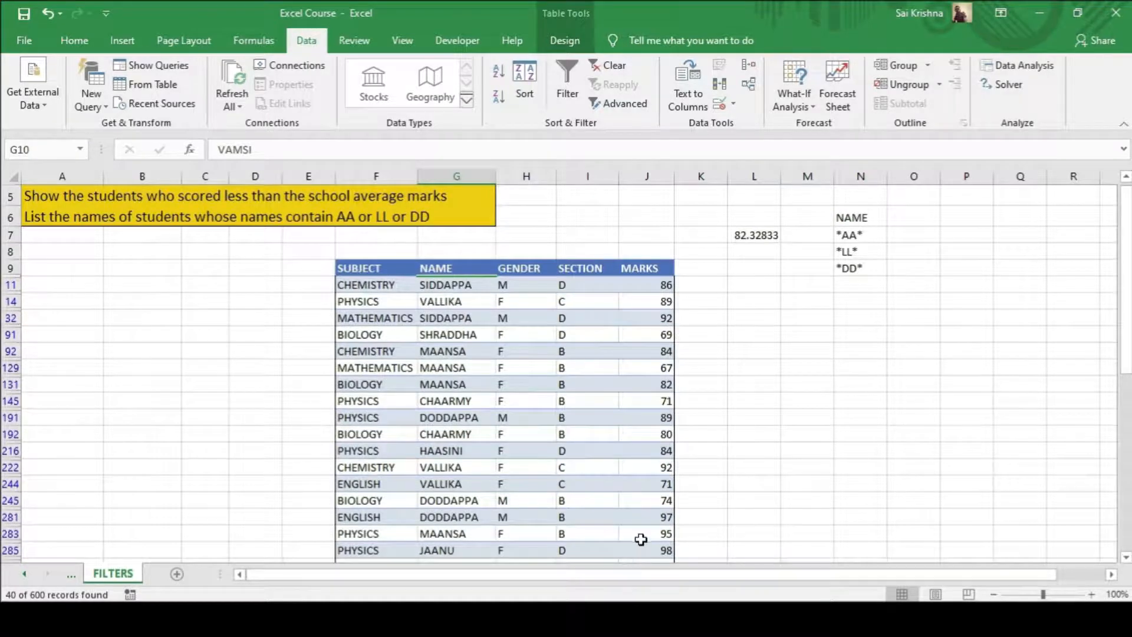
scroll(578, 454, up, 2)
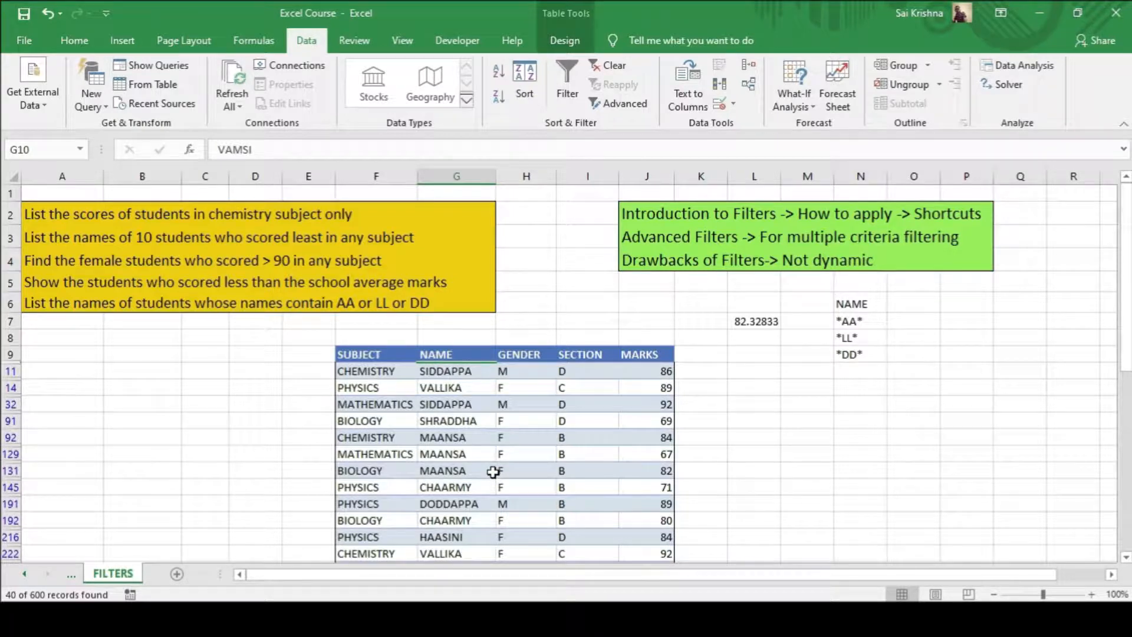
click(493, 472)
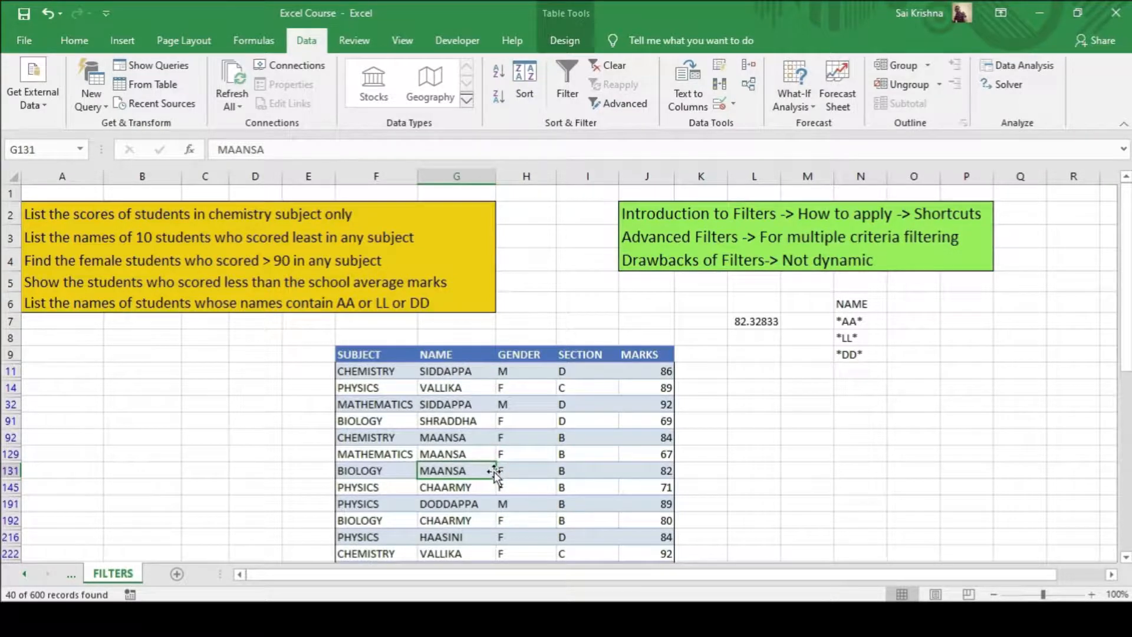